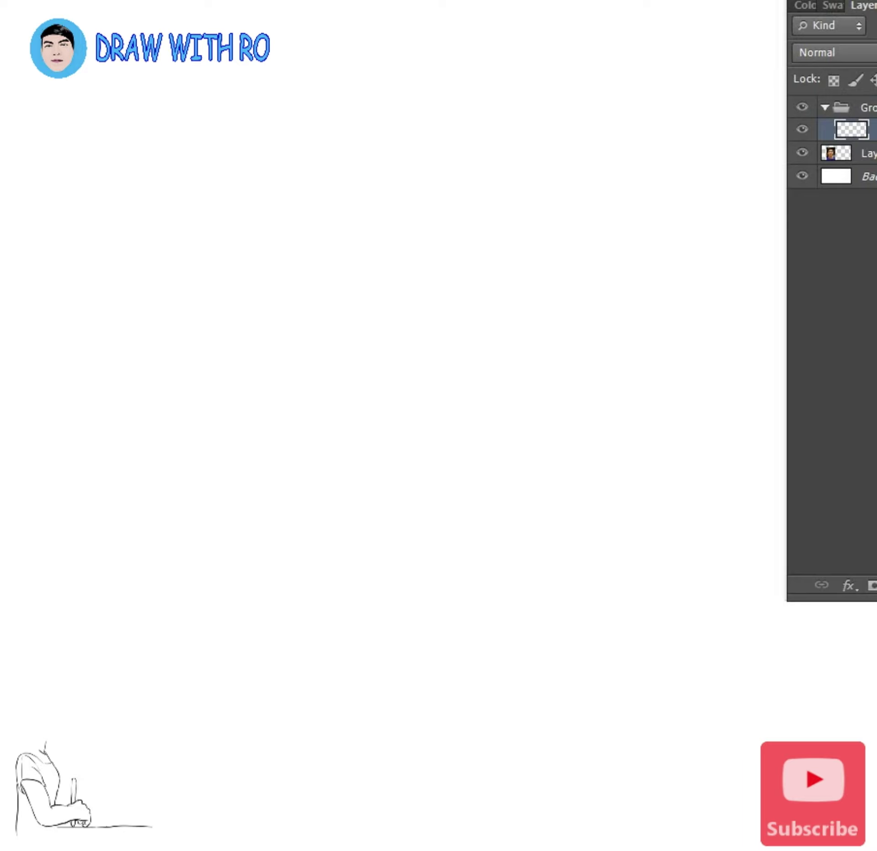
Sketch the outer hair curve, right head contour and jaw curve in light blue
{"action": "mouse_move", "coordinate": [327, 71]}
{"action": "left_mouse_down"}
{"action": "mouse_move", "coordinate": [242, 165]}
{"action": "mouse_move", "coordinate": [228, 452]}
{"action": "left_mouse_up"}
{"action": "left_click_drag", "start_coordinate": [347, 265], "coordinate": [324, 495]}
{"action": "mouse_move", "coordinate": [388, 239]}
{"action": "left_mouse_down"}
{"action": "mouse_move", "coordinate": [612, 185]}
{"action": "mouse_move", "coordinate": [683, 212]}
{"action": "left_mouse_up"}
{"action": "left_click_drag", "start_coordinate": [326, 70], "coordinate": [710, 121]}
{"action": "mouse_move", "coordinate": [688, 224]}
{"action": "left_mouse_down"}
{"action": "mouse_move", "coordinate": [731, 388]}
{"action": "mouse_move", "coordinate": [749, 646]}
{"action": "left_mouse_up"}
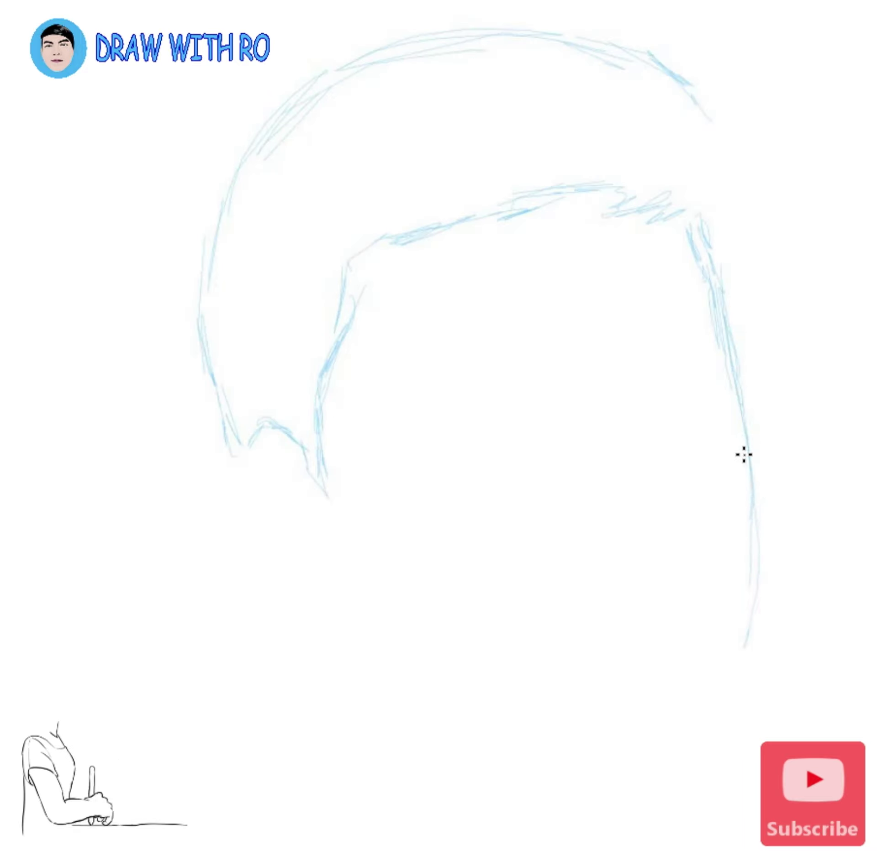
{"action": "left_click_drag", "start_coordinate": [752, 466], "coordinate": [548, 782]}
{"action": "left_click_drag", "start_coordinate": [648, 698], "coordinate": [571, 783]}
{"action": "mouse_move", "coordinate": [640, 41]}
{"action": "left_mouse_down"}
{"action": "mouse_move", "coordinate": [744, 173]}
{"action": "mouse_move", "coordinate": [767, 383]}
{"action": "left_mouse_up"}
{"action": "left_click_drag", "start_coordinate": [772, 283], "coordinate": [748, 438]}
{"action": "left_click_drag", "start_coordinate": [657, 37], "coordinate": [785, 283]}
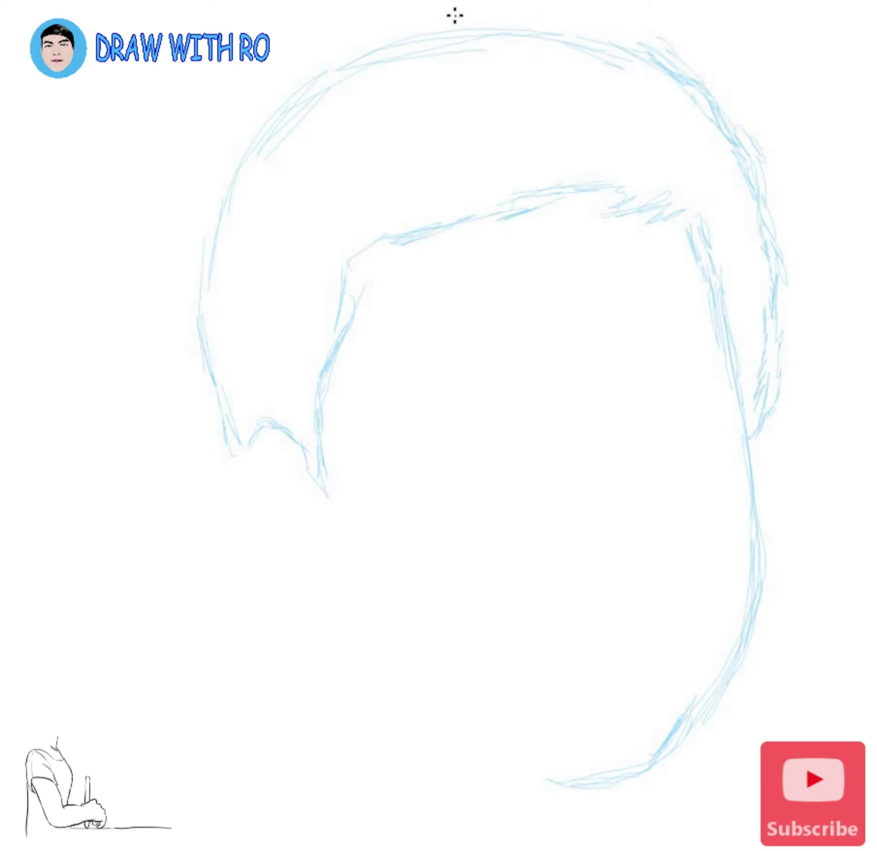
Add hair strands along the hairline and crown
{"action": "left_click_drag", "start_coordinate": [452, 12], "coordinate": [722, 78]}
{"action": "left_click_drag", "start_coordinate": [749, 422], "coordinate": [749, 465]}
{"action": "left_click_drag", "start_coordinate": [685, 210], "coordinate": [571, 224]}
{"action": "left_click_drag", "start_coordinate": [644, 148], "coordinate": [489, 179]}
{"action": "left_click_drag", "start_coordinate": [541, 63], "coordinate": [397, 153]}
{"action": "left_click_drag", "start_coordinate": [365, 87], "coordinate": [249, 208]}
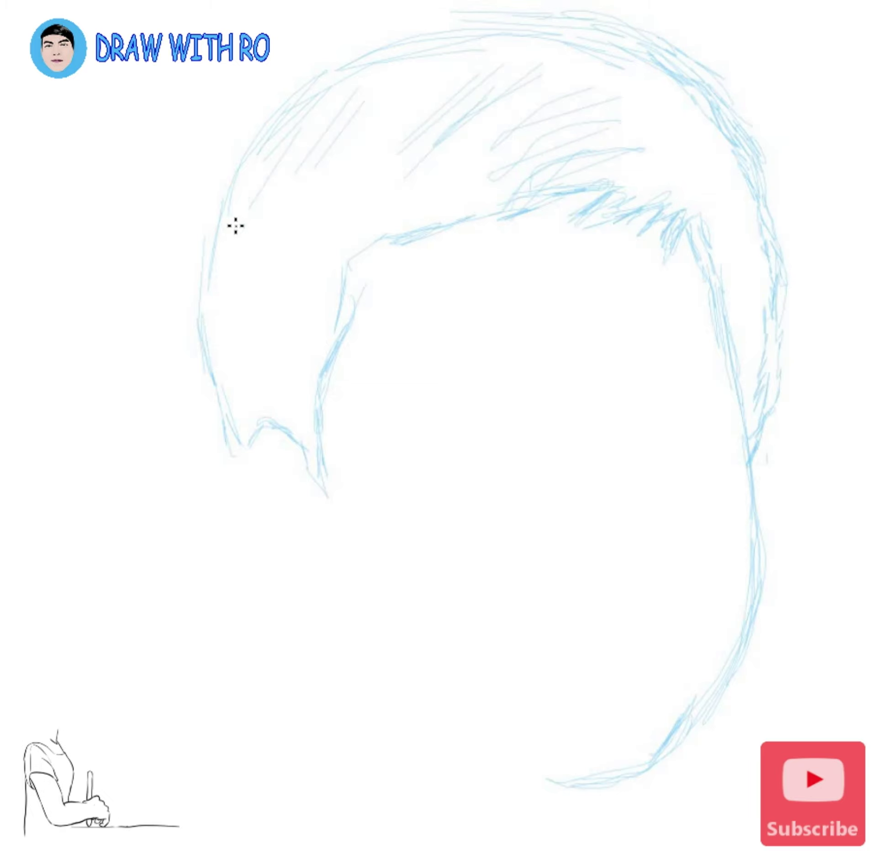
Sketch the ear, the left hair outline, the jawline and chin, and both eyebrows
{"action": "left_click_drag", "start_coordinate": [326, 69], "coordinate": [215, 192]}
{"action": "left_click_drag", "start_coordinate": [520, 14], "coordinate": [246, 128]}
{"action": "left_click_drag", "start_coordinate": [201, 178], "coordinate": [219, 393]}
{"action": "left_click_drag", "start_coordinate": [246, 447], "coordinate": [256, 520]}
{"action": "mouse_move", "coordinate": [255, 525]}
{"action": "left_mouse_down"}
{"action": "mouse_move", "coordinate": [338, 567]}
{"action": "mouse_move", "coordinate": [390, 675]}
{"action": "left_mouse_up"}
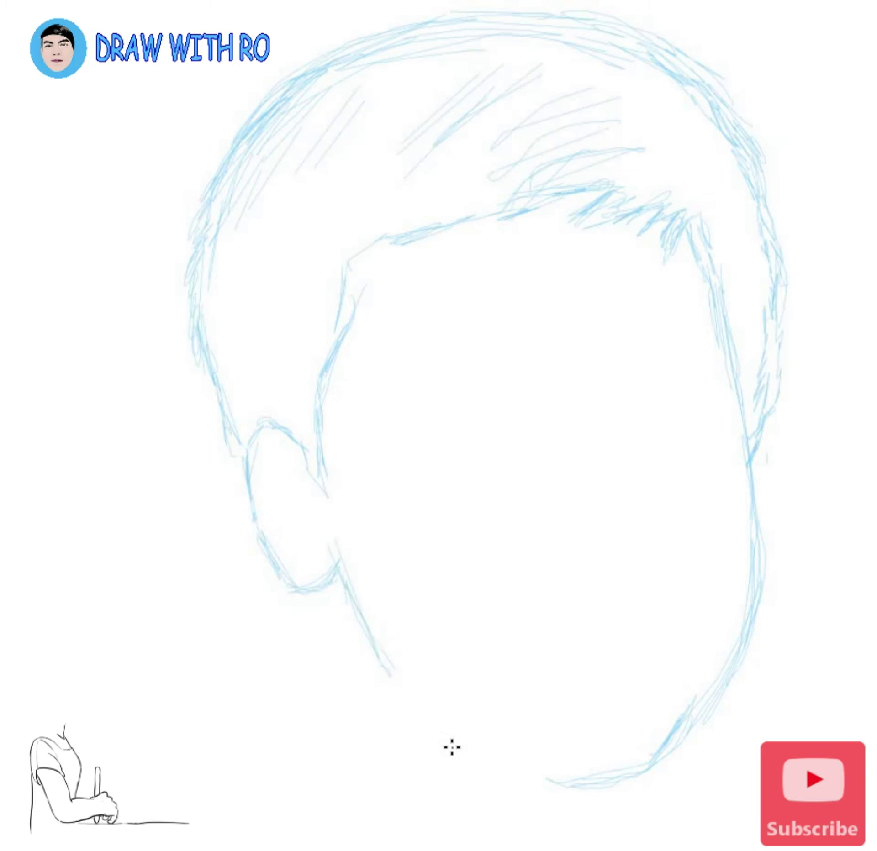
{"action": "mouse_move", "coordinate": [340, 571]}
{"action": "left_mouse_down"}
{"action": "mouse_move", "coordinate": [507, 735]}
{"action": "mouse_move", "coordinate": [644, 786]}
{"action": "mouse_move", "coordinate": [705, 671]}
{"action": "mouse_move", "coordinate": [735, 643]}
{"action": "left_mouse_up"}
{"action": "mouse_move", "coordinate": [767, 585]}
{"action": "left_mouse_down"}
{"action": "mouse_move", "coordinate": [749, 406]}
{"action": "mouse_move", "coordinate": [776, 541]}
{"action": "left_mouse_up"}
{"action": "mouse_move", "coordinate": [379, 351]}
{"action": "left_mouse_down"}
{"action": "mouse_move", "coordinate": [429, 319]}
{"action": "mouse_move", "coordinate": [537, 320]}
{"action": "mouse_move", "coordinate": [527, 350]}
{"action": "mouse_move", "coordinate": [697, 303]}
{"action": "left_mouse_up"}
{"action": "mouse_move", "coordinate": [589, 342]}
{"action": "left_mouse_down"}
{"action": "mouse_move", "coordinate": [676, 328]}
{"action": "mouse_move", "coordinate": [719, 334]}
{"action": "left_mouse_up"}
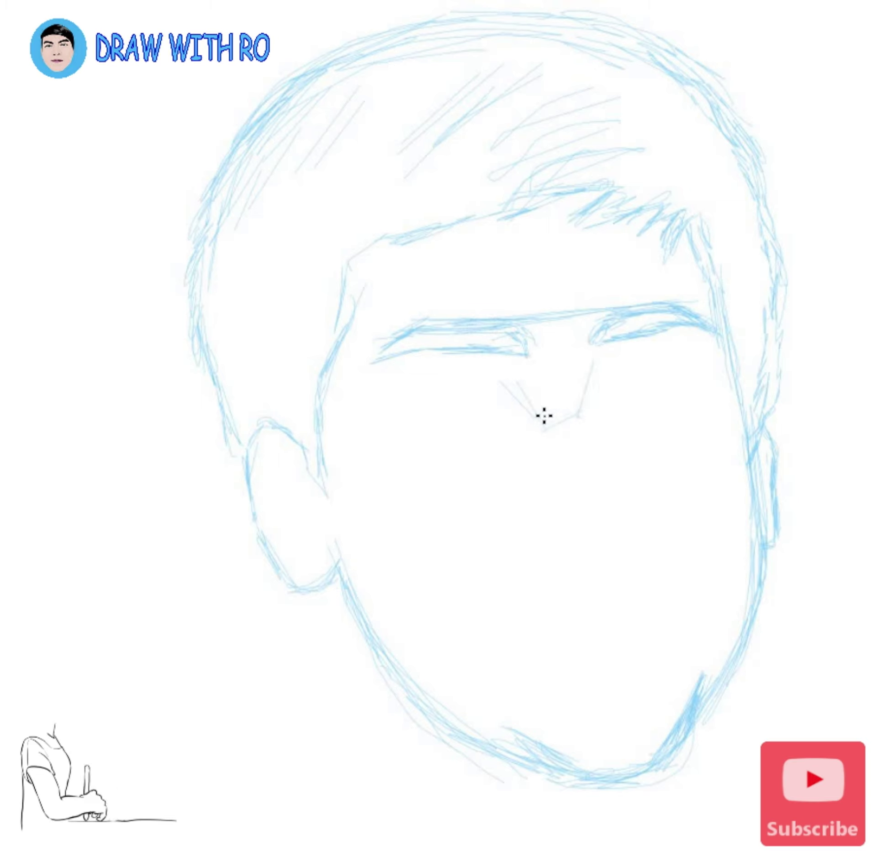
Sketch the nose bridge and nostrils, then the right eye's lids and iris
{"action": "left_click_drag", "start_coordinate": [543, 415], "coordinate": [580, 385]}
{"action": "mouse_move", "coordinate": [602, 530]}
{"action": "left_mouse_down"}
{"action": "mouse_move", "coordinate": [590, 403]}
{"action": "mouse_move", "coordinate": [571, 507]}
{"action": "left_mouse_up"}
{"action": "mouse_move", "coordinate": [571, 500]}
{"action": "left_mouse_down"}
{"action": "mouse_move", "coordinate": [637, 523]}
{"action": "mouse_move", "coordinate": [614, 541]}
{"action": "left_mouse_up"}
{"action": "mouse_move", "coordinate": [537, 546]}
{"action": "left_mouse_down"}
{"action": "mouse_move", "coordinate": [583, 556]}
{"action": "mouse_move", "coordinate": [628, 485]}
{"action": "mouse_move", "coordinate": [706, 601]}
{"action": "left_mouse_up"}
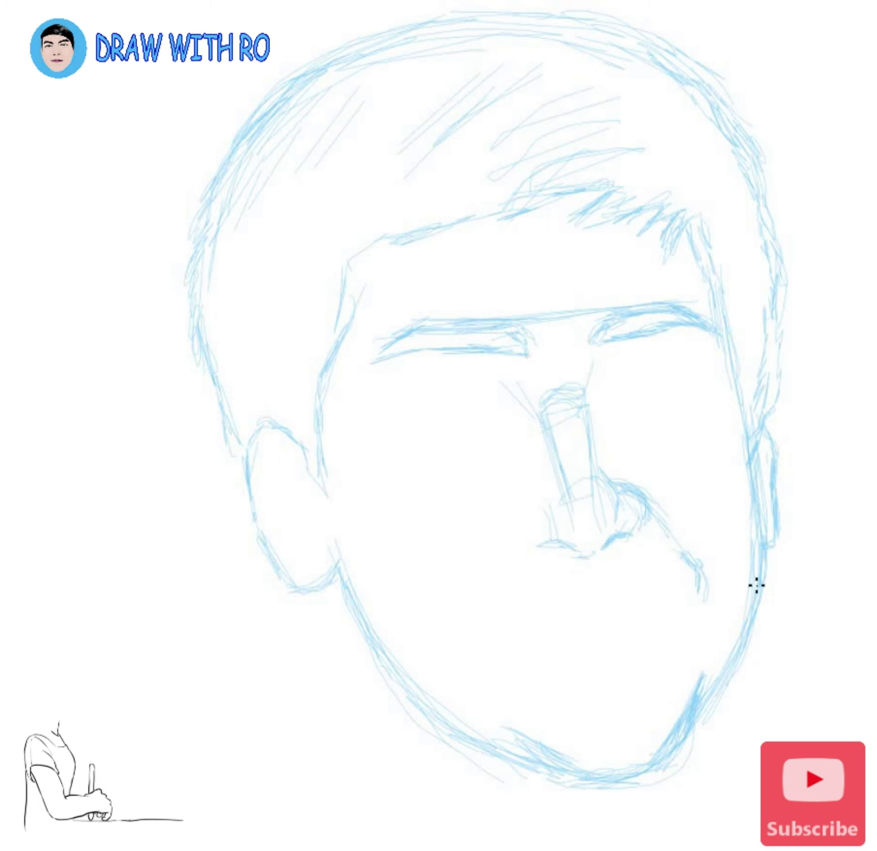
{"action": "mouse_move", "coordinate": [603, 414]}
{"action": "left_mouse_down"}
{"action": "mouse_move", "coordinate": [628, 381]}
{"action": "mouse_move", "coordinate": [696, 372]}
{"action": "left_mouse_up"}
{"action": "mouse_move", "coordinate": [625, 393]}
{"action": "left_mouse_down"}
{"action": "mouse_move", "coordinate": [710, 399]}
{"action": "mouse_move", "coordinate": [632, 406]}
{"action": "mouse_move", "coordinate": [698, 421]}
{"action": "left_mouse_up"}
{"action": "mouse_move", "coordinate": [525, 497]}
{"action": "left_mouse_down"}
{"action": "mouse_move", "coordinate": [515, 509]}
{"action": "mouse_move", "coordinate": [555, 482]}
{"action": "left_mouse_up"}
Draw the nostril wing, upper and lower lips of the smile, and the upper teeth
{"action": "left_click_drag", "start_coordinate": [369, 545], "coordinate": [395, 573]}
{"action": "left_click_drag", "start_coordinate": [480, 585], "coordinate": [488, 632]}
{"action": "mouse_move", "coordinate": [538, 561]}
{"action": "left_mouse_down"}
{"action": "mouse_move", "coordinate": [616, 561]}
{"action": "mouse_move", "coordinate": [639, 576]}
{"action": "left_mouse_up"}
{"action": "mouse_move", "coordinate": [578, 592]}
{"action": "left_mouse_down"}
{"action": "mouse_move", "coordinate": [696, 589]}
{"action": "mouse_move", "coordinate": [493, 610]}
{"action": "mouse_move", "coordinate": [597, 639]}
{"action": "mouse_move", "coordinate": [690, 589]}
{"action": "mouse_move", "coordinate": [585, 680]}
{"action": "mouse_move", "coordinate": [516, 637]}
{"action": "left_mouse_up"}
{"action": "mouse_move", "coordinate": [593, 639]}
{"action": "left_mouse_down"}
{"action": "mouse_move", "coordinate": [593, 605]}
{"action": "mouse_move", "coordinate": [626, 630]}
{"action": "mouse_move", "coordinate": [643, 603]}
{"action": "left_mouse_up"}
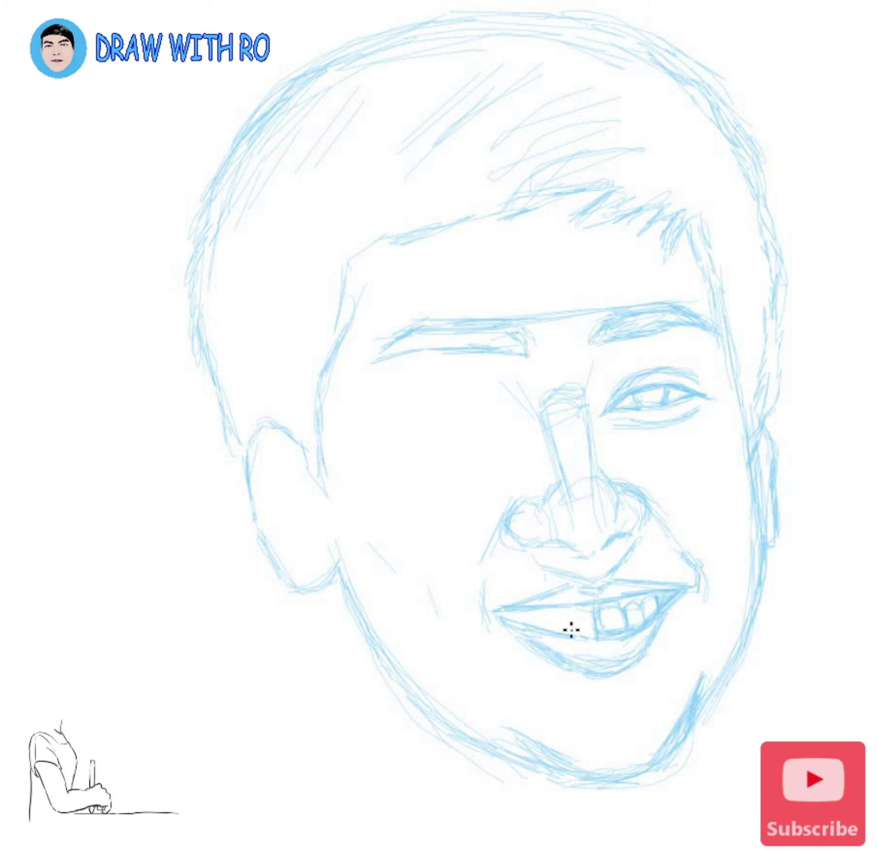
{"action": "mouse_move", "coordinate": [571, 631]}
{"action": "left_mouse_down"}
{"action": "mouse_move", "coordinate": [568, 607]}
{"action": "mouse_move", "coordinate": [526, 607]}
{"action": "left_mouse_up"}
{"action": "left_click_drag", "start_coordinate": [634, 682], "coordinate": [581, 686]}
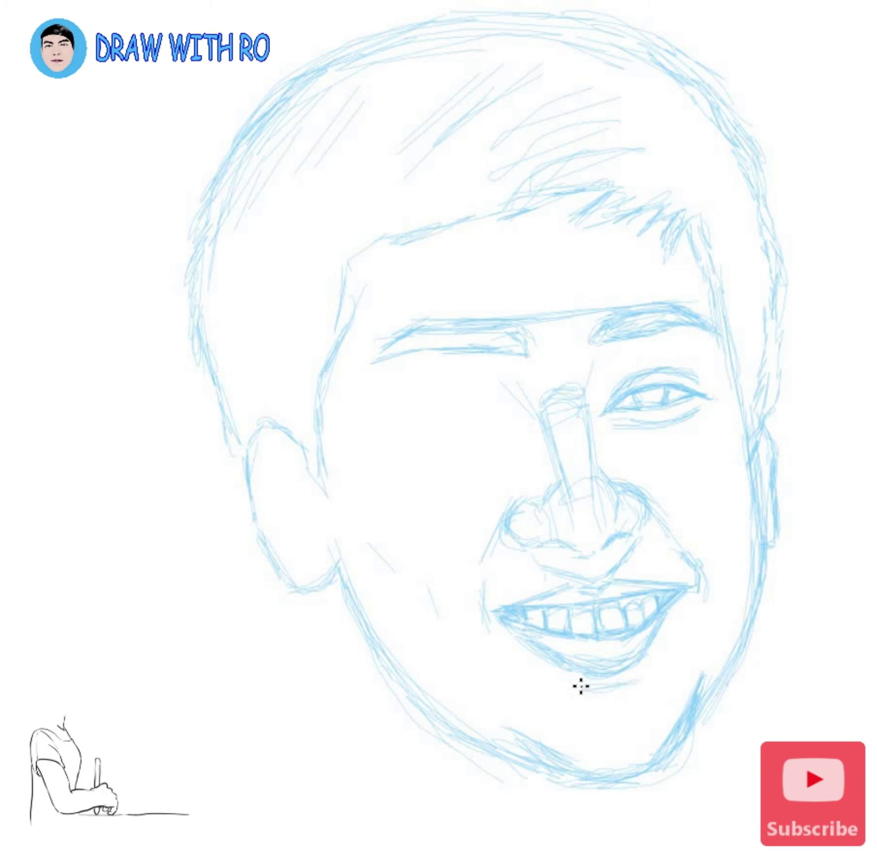
Retrace the jaw and chin darker, outline the left eye, and add a right iris stroke
{"action": "left_click_drag", "start_coordinate": [494, 726], "coordinate": [607, 760]}
{"action": "left_click_drag", "start_coordinate": [748, 612], "coordinate": [677, 728]}
{"action": "left_click_drag", "start_coordinate": [315, 548], "coordinate": [392, 685]}
{"action": "left_click_drag", "start_coordinate": [344, 610], "coordinate": [496, 738]}
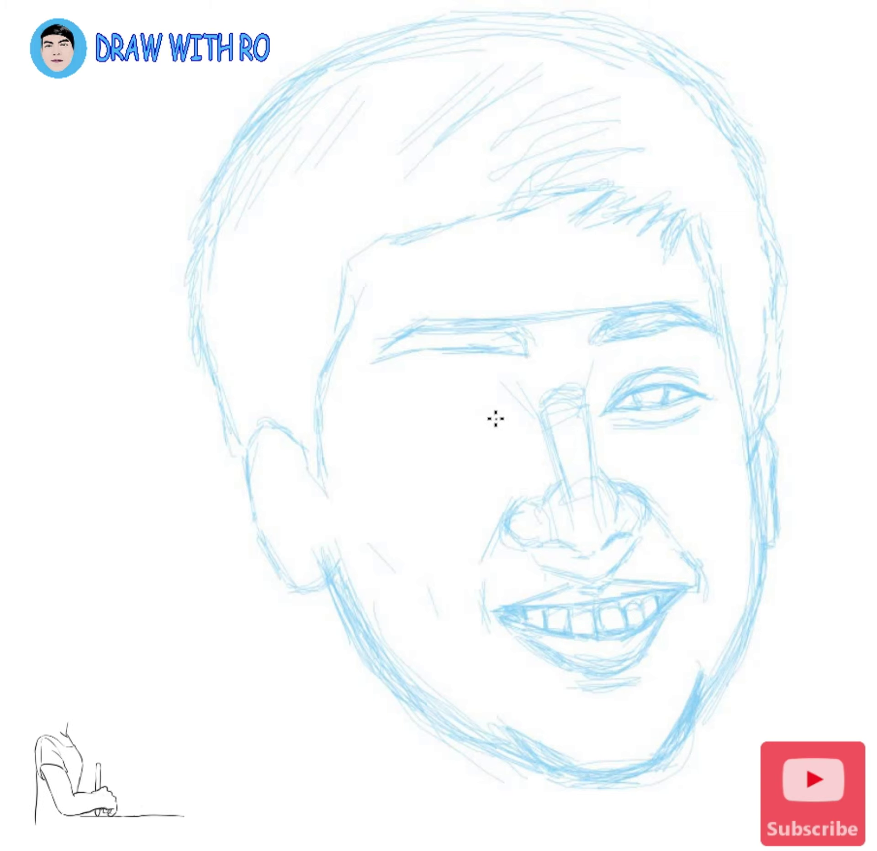
{"action": "left_click_drag", "start_coordinate": [495, 418], "coordinate": [475, 404]}
{"action": "mouse_move", "coordinate": [386, 424]}
{"action": "left_mouse_down"}
{"action": "mouse_move", "coordinate": [509, 425]}
{"action": "mouse_move", "coordinate": [412, 417]}
{"action": "mouse_move", "coordinate": [442, 422]}
{"action": "left_mouse_up"}
{"action": "left_click_drag", "start_coordinate": [654, 397], "coordinate": [640, 408]}
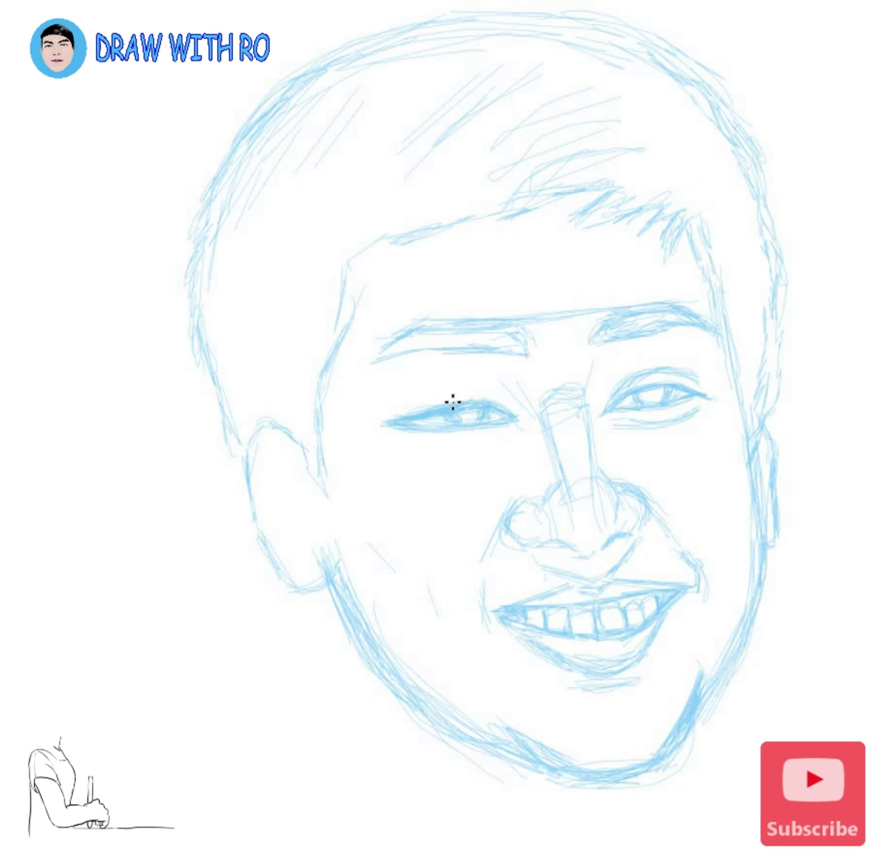
Thicken the left eyelid and brows, hatch the cheek line, and add temple hair
{"action": "left_click_drag", "start_coordinate": [497, 402], "coordinate": [411, 407]}
{"action": "mouse_move", "coordinate": [365, 367]}
{"action": "left_mouse_down"}
{"action": "mouse_move", "coordinate": [495, 337]}
{"action": "mouse_move", "coordinate": [475, 364]}
{"action": "left_mouse_up"}
{"action": "mouse_move", "coordinate": [306, 433]}
{"action": "left_mouse_down"}
{"action": "mouse_move", "coordinate": [330, 521]}
{"action": "mouse_move", "coordinate": [352, 552]}
{"action": "left_mouse_up"}
{"action": "left_click_drag", "start_coordinate": [393, 442], "coordinate": [498, 445]}
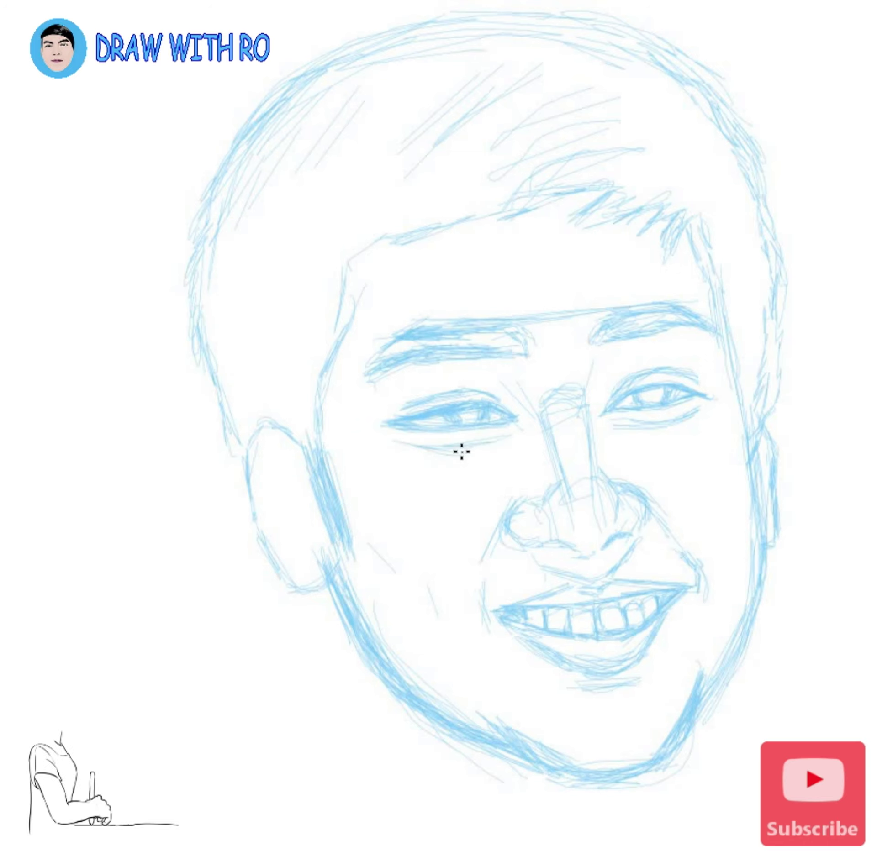
{"action": "left_click_drag", "start_coordinate": [439, 457], "coordinate": [520, 434]}
{"action": "left_click_drag", "start_coordinate": [475, 356], "coordinate": [520, 332]}
{"action": "left_click_drag", "start_coordinate": [587, 349], "coordinate": [651, 317]}
{"action": "left_click_drag", "start_coordinate": [521, 156], "coordinate": [361, 251]}
{"action": "mouse_move", "coordinate": [361, 258]}
{"action": "left_mouse_down"}
{"action": "mouse_move", "coordinate": [315, 384]}
{"action": "mouse_move", "coordinate": [317, 457]}
{"action": "mouse_move", "coordinate": [290, 511]}
{"action": "mouse_move", "coordinate": [292, 548]}
{"action": "left_mouse_up"}
Draw inner ear curves, hatch the cheeks, and add neck and collar lines
{"action": "left_click_drag", "start_coordinate": [393, 548], "coordinate": [479, 525]}
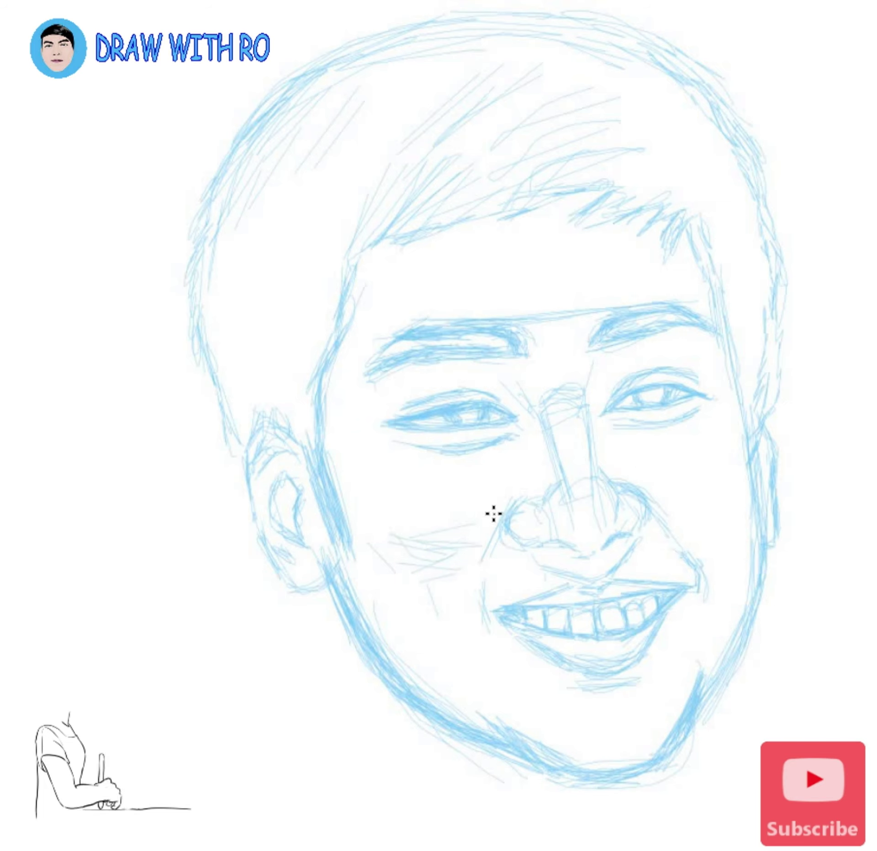
{"action": "left_click_drag", "start_coordinate": [653, 498], "coordinate": [749, 514]}
{"action": "mouse_move", "coordinate": [484, 585]}
{"action": "left_mouse_down"}
{"action": "mouse_move", "coordinate": [488, 605]}
{"action": "mouse_move", "coordinate": [525, 596]}
{"action": "left_mouse_up"}
{"action": "left_click_drag", "start_coordinate": [368, 657], "coordinate": [394, 812]}
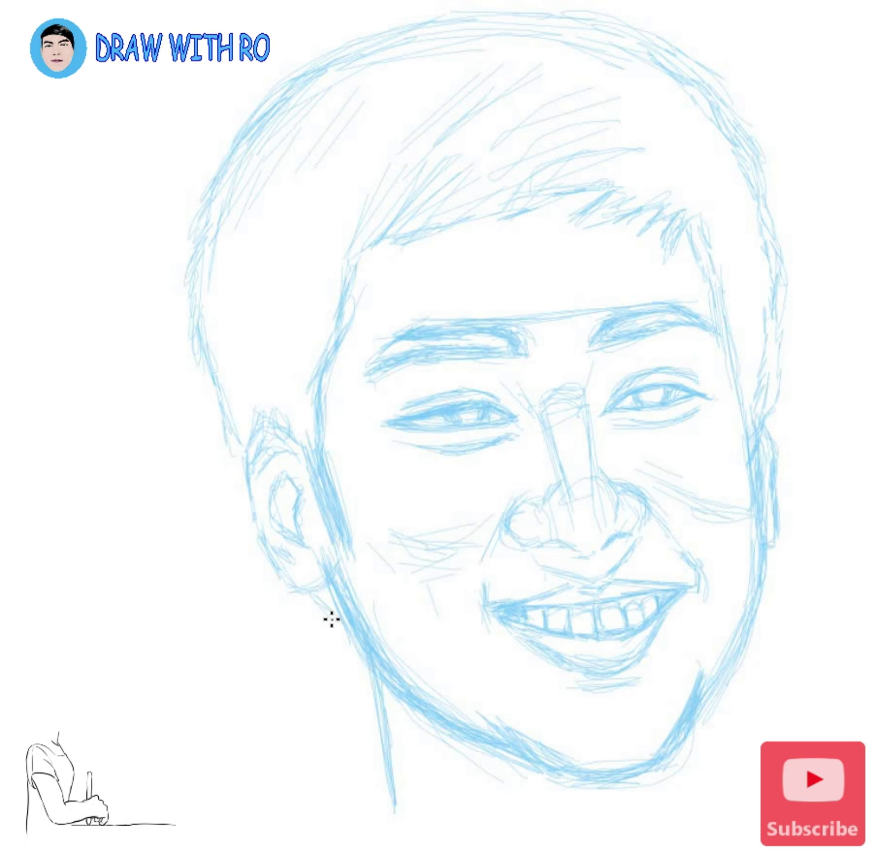
{"action": "left_click_drag", "start_coordinate": [331, 620], "coordinate": [384, 767]}
{"action": "left_click_drag", "start_coordinate": [484, 599], "coordinate": [497, 655]}
{"action": "mouse_move", "coordinate": [710, 688]}
{"action": "left_mouse_down"}
{"action": "mouse_move", "coordinate": [737, 790]}
{"action": "mouse_move", "coordinate": [760, 826]}
{"action": "left_mouse_up"}
{"action": "left_click_drag", "start_coordinate": [388, 785], "coordinate": [297, 833]}
Sketch between the brows and along the nose, reinforce the right face contour, head top and nostril
{"action": "left_click_drag", "start_coordinate": [484, 335], "coordinate": [529, 388]}
{"action": "mouse_move", "coordinate": [521, 351]}
{"action": "left_mouse_down"}
{"action": "mouse_move", "coordinate": [594, 361]}
{"action": "mouse_move", "coordinate": [584, 433]}
{"action": "left_mouse_up"}
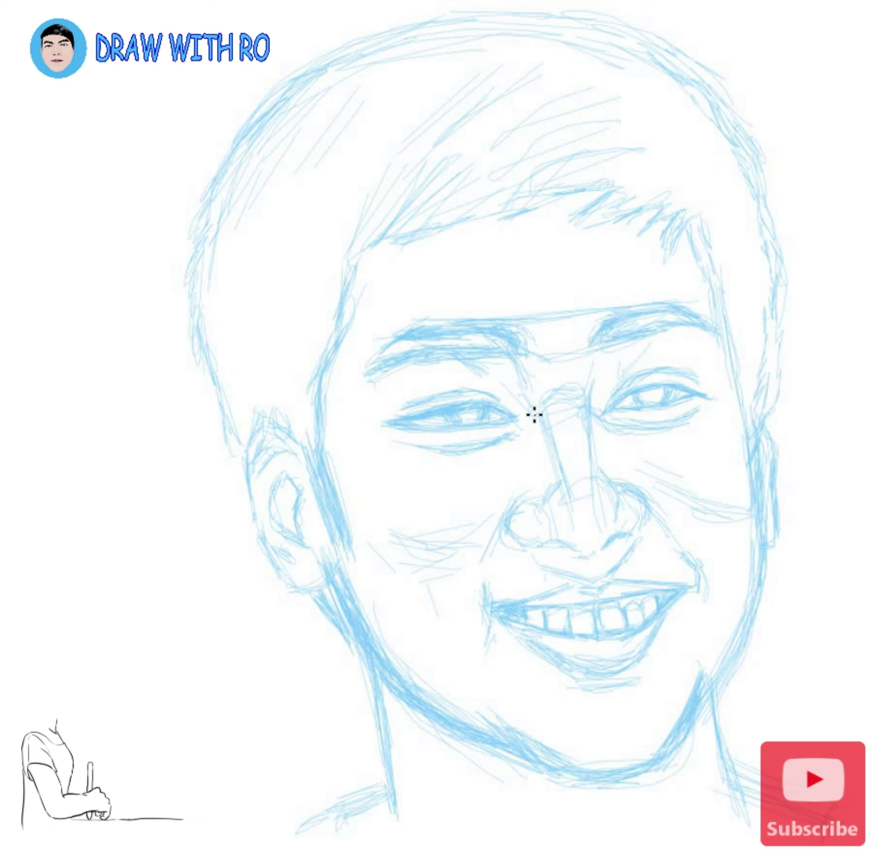
{"action": "left_click_drag", "start_coordinate": [722, 333], "coordinate": [739, 411]}
{"action": "left_click_drag", "start_coordinate": [761, 507], "coordinate": [708, 270]}
{"action": "left_click_drag", "start_coordinate": [776, 411], "coordinate": [762, 155]}
{"action": "mouse_move", "coordinate": [703, 82]}
{"action": "left_mouse_down"}
{"action": "mouse_move", "coordinate": [566, 27]}
{"action": "mouse_move", "coordinate": [405, 8]}
{"action": "left_mouse_up"}
{"action": "left_click_drag", "start_coordinate": [585, 286], "coordinate": [509, 280]}
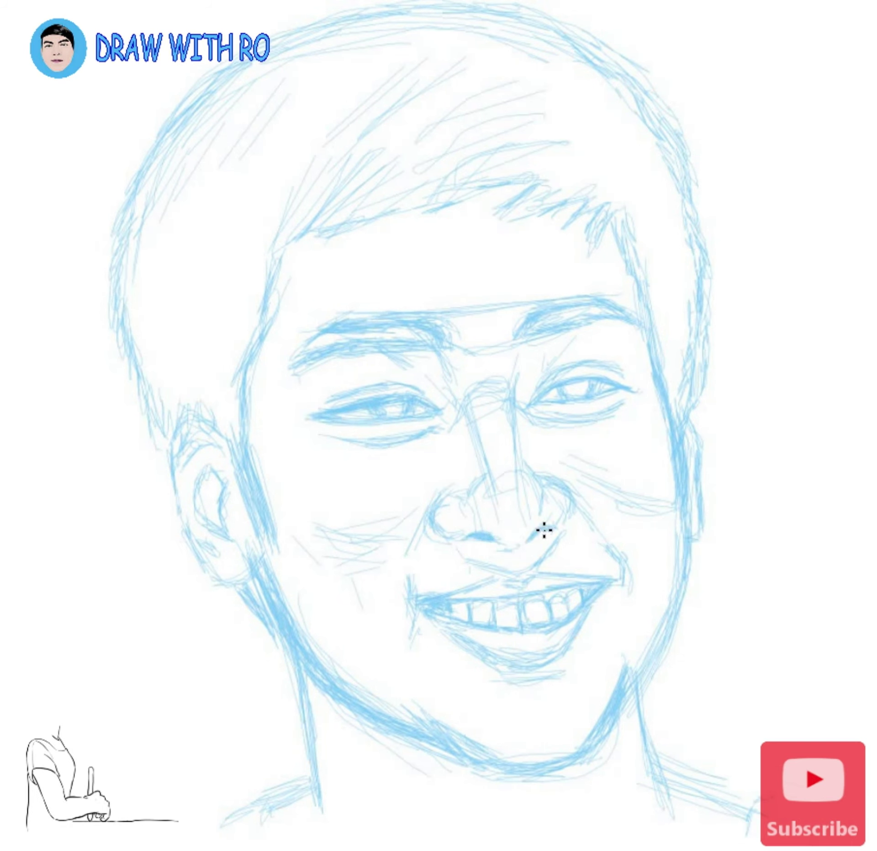
{"action": "left_click_drag", "start_coordinate": [556, 524], "coordinate": [525, 533]}
Strengthen the lower eyelid, jaw and chin lines, and shade below the mouth
{"action": "left_click_drag", "start_coordinate": [623, 402], "coordinate": [531, 419]}
{"action": "mouse_move", "coordinate": [684, 531]}
{"action": "left_mouse_down"}
{"action": "mouse_move", "coordinate": [675, 594]}
{"action": "mouse_move", "coordinate": [623, 676]}
{"action": "left_mouse_up"}
{"action": "mouse_move", "coordinate": [405, 749]}
{"action": "left_mouse_down"}
{"action": "mouse_move", "coordinate": [298, 661]}
{"action": "mouse_move", "coordinate": [258, 595]}
{"action": "mouse_move", "coordinate": [407, 717]}
{"action": "left_mouse_up"}
{"action": "left_click_drag", "start_coordinate": [311, 653], "coordinate": [425, 728]}
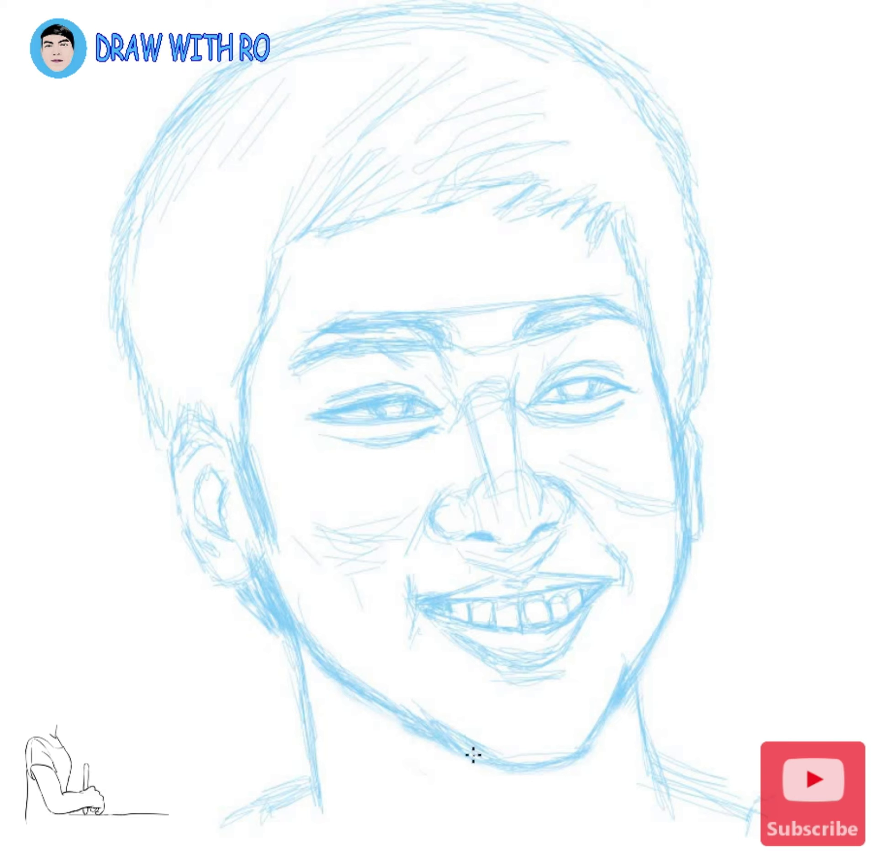
{"action": "left_click_drag", "start_coordinate": [571, 690], "coordinate": [481, 694]}
{"action": "mouse_move", "coordinate": [499, 760]}
{"action": "left_mouse_down"}
{"action": "mouse_move", "coordinate": [620, 679]}
{"action": "mouse_move", "coordinate": [486, 753]}
{"action": "left_mouse_up"}
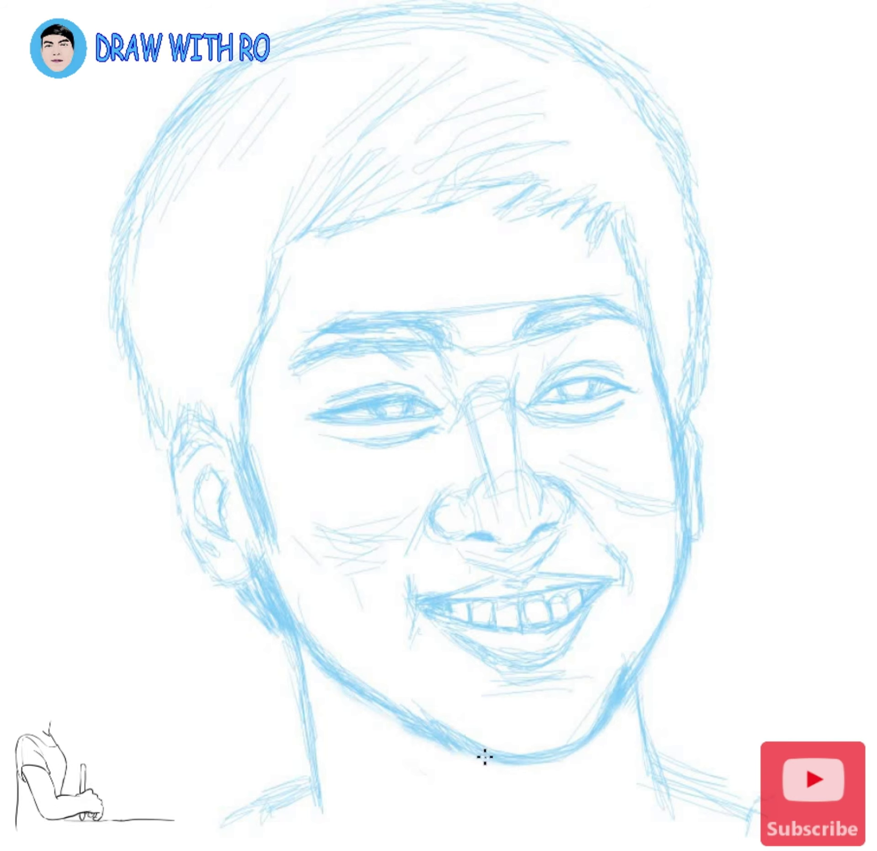
{"action": "left_click_drag", "start_coordinate": [495, 685], "coordinate": [619, 682]}
With the Layers panel shown, pen-trace the face from the hairline around the ear and along the chin
{"action": "key", "text": "F7"}
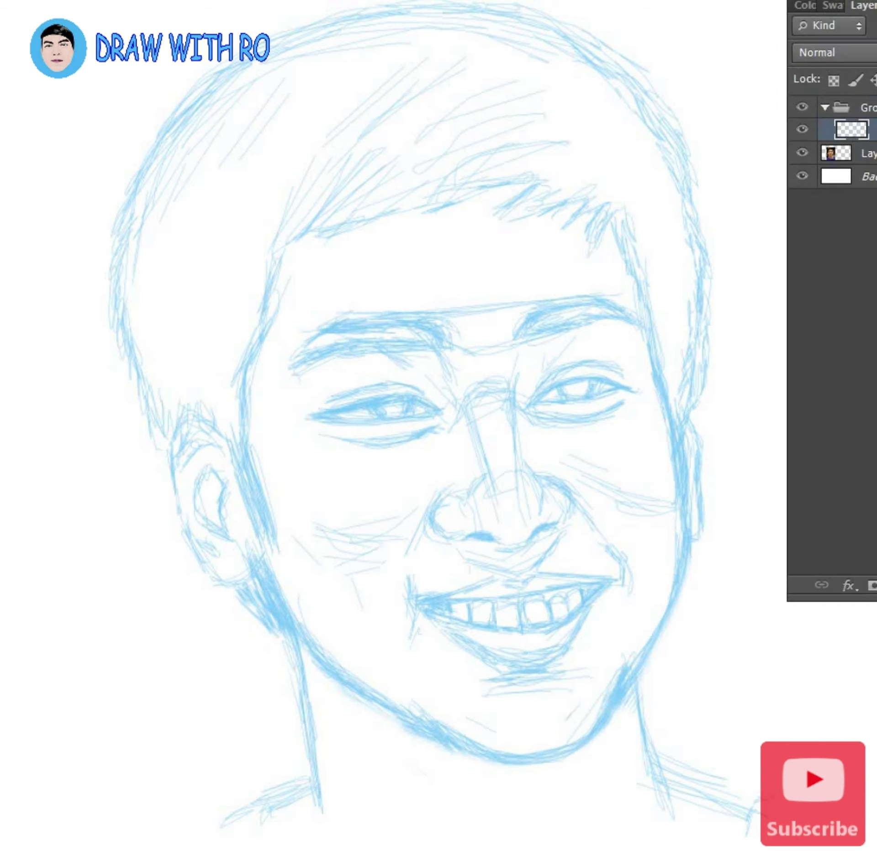
{"action": "left_click", "coordinate": [278, 254]}
{"action": "left_click", "coordinate": [247, 404]}
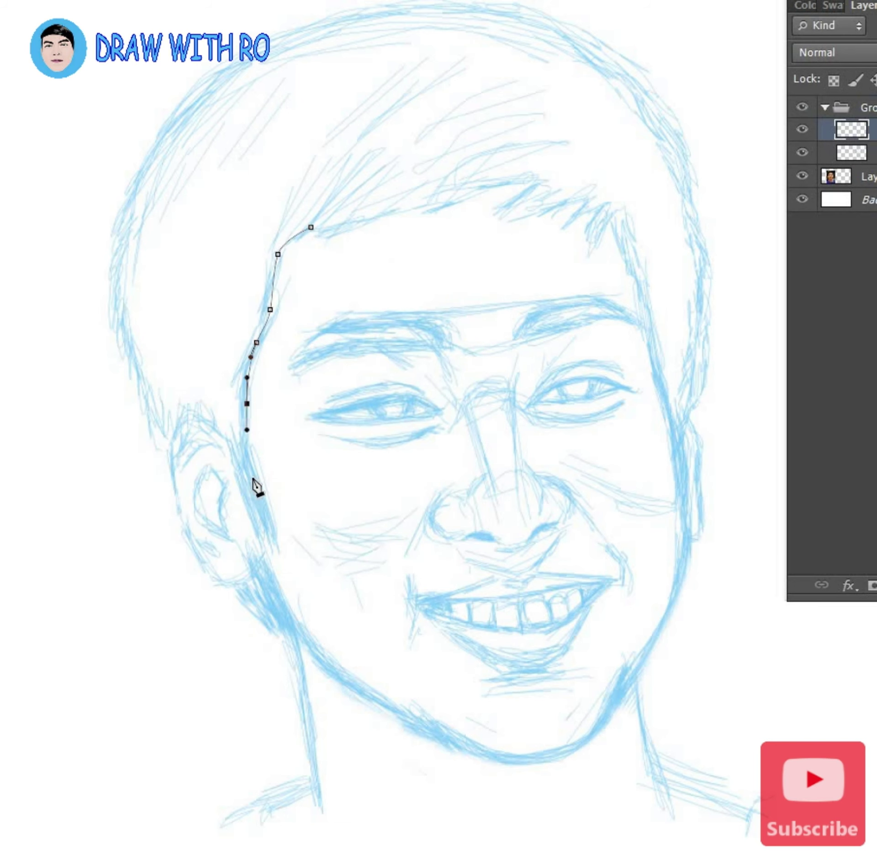
{"action": "left_click", "coordinate": [265, 527]}
{"action": "left_click", "coordinate": [230, 441]}
{"action": "left_click", "coordinate": [172, 460]}
{"action": "left_click_drag", "start_coordinate": [175, 493], "coordinate": [180, 508]}
{"action": "left_click", "coordinate": [200, 561]}
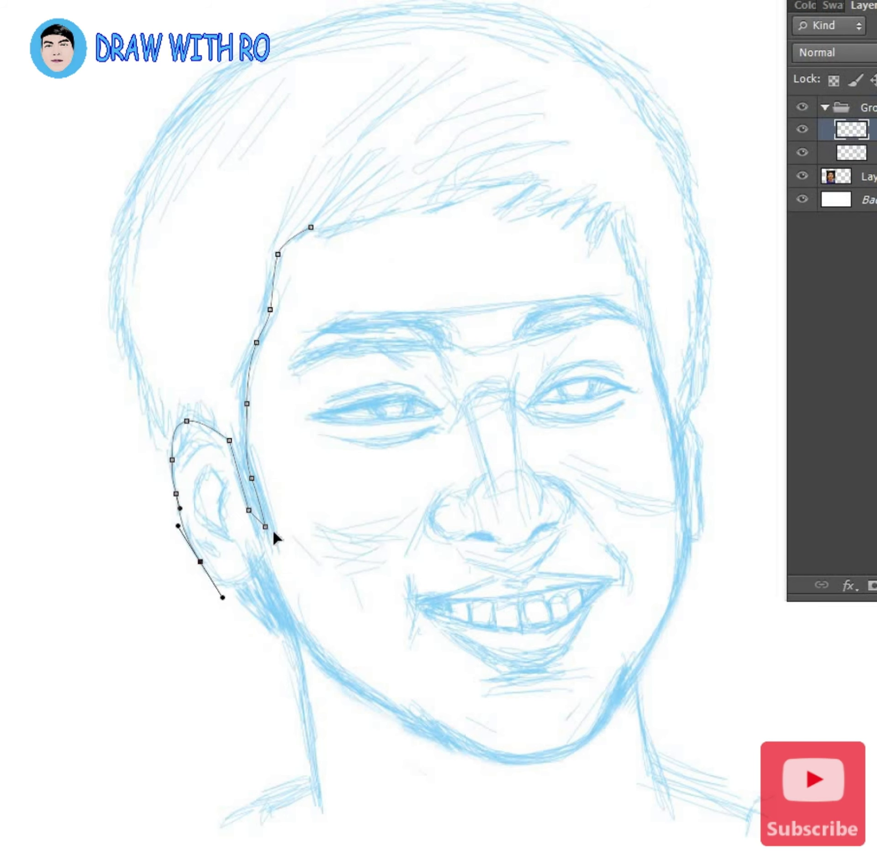
{"action": "left_click", "coordinate": [262, 561]}
{"action": "left_click", "coordinate": [316, 656]}
{"action": "left_click", "coordinate": [434, 724]}
{"action": "left_click", "coordinate": [527, 759]}
{"action": "left_click", "coordinate": [611, 707]}
Finish the outline up the right cheek and zigzag fringe, close it, and make it a selection
{"action": "left_click", "coordinate": [653, 637]}
{"action": "left_click", "coordinate": [686, 516]}
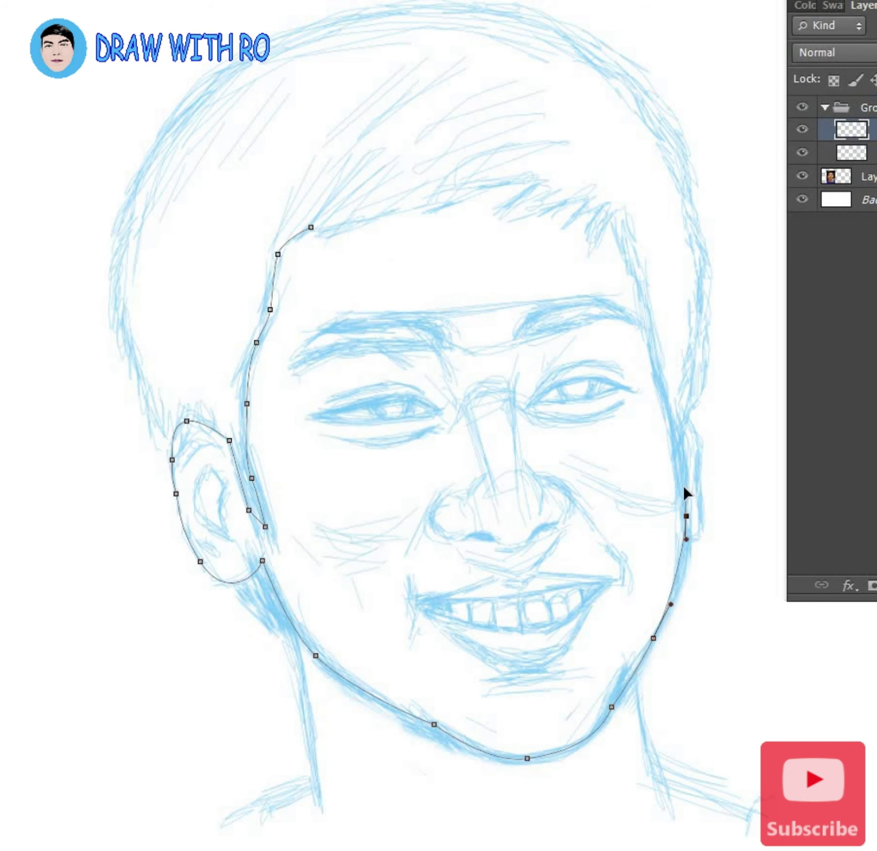
{"action": "left_click", "coordinate": [673, 420]}
{"action": "left_click", "coordinate": [644, 299]}
{"action": "left_click", "coordinate": [610, 218]}
{"action": "left_click_drag", "start_coordinate": [605, 209], "coordinate": [598, 226]}
{"action": "left_click", "coordinate": [586, 234]}
{"action": "left_click", "coordinate": [589, 200]}
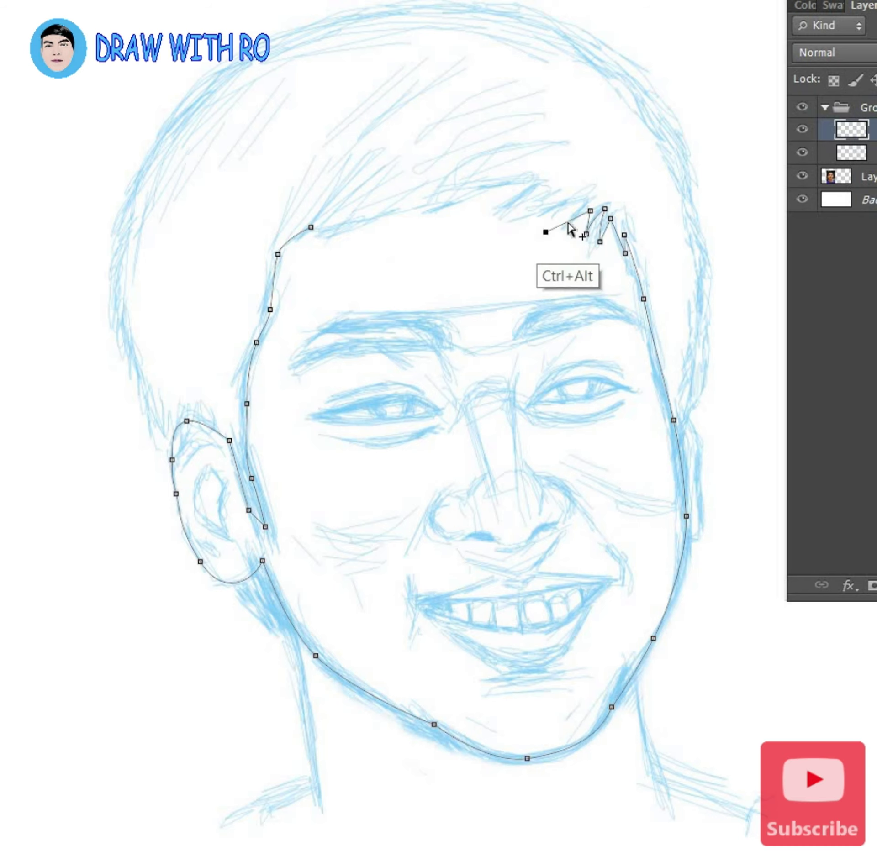
{"action": "left_click", "coordinate": [558, 229]}
{"action": "left_click", "coordinate": [509, 222]}
{"action": "left_click", "coordinate": [544, 179]}
{"action": "left_click_drag", "start_coordinate": [439, 214], "coordinate": [434, 217]}
{"action": "left_click", "coordinate": [404, 211]}
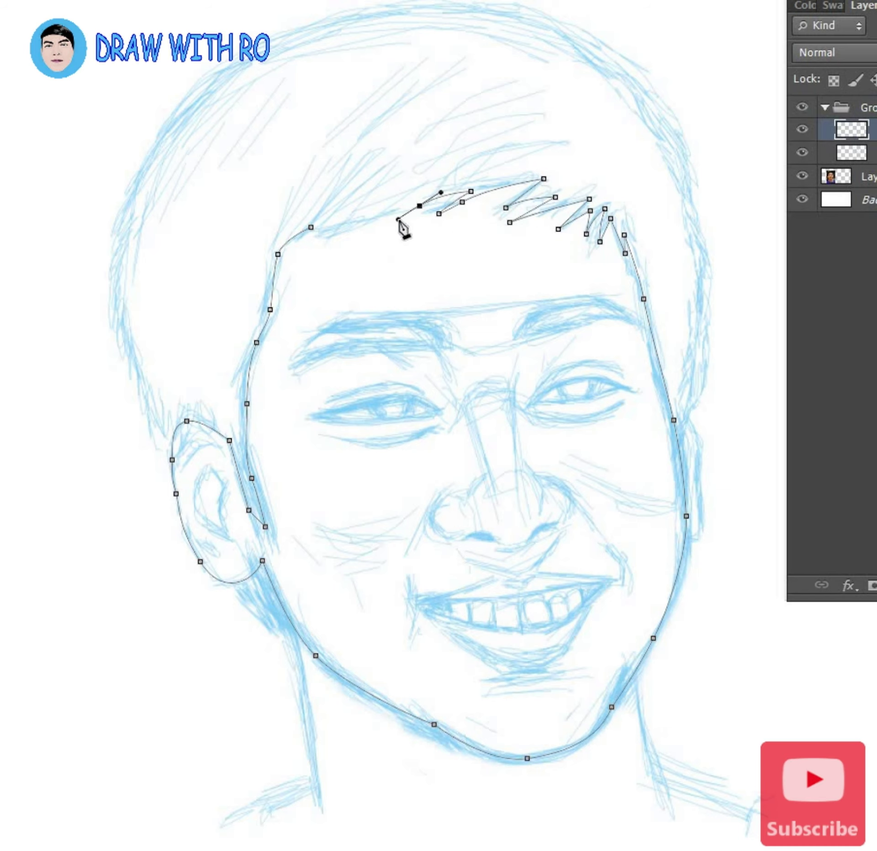
{"action": "left_click", "coordinate": [311, 227]}
{"action": "key", "text": "ctrl+Return"}
Fill the face selection with tan skin colour and add a peach tint over the forehead
{"action": "key", "text": "b"}
{"action": "key", "text": "alt+BackSpace"}
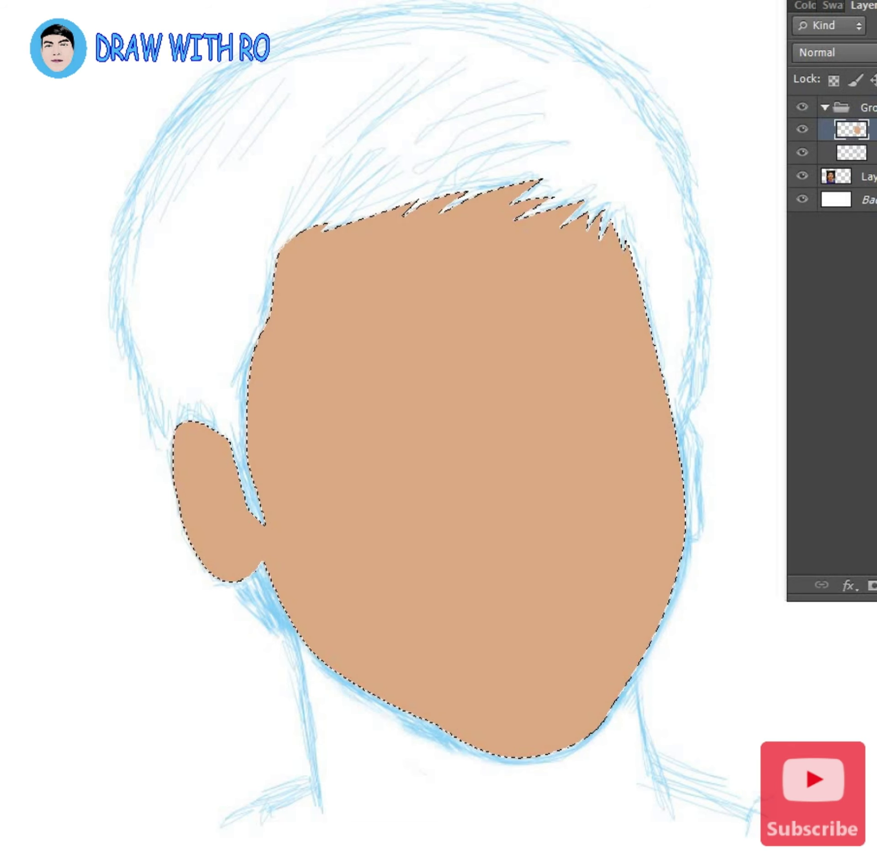
{"action": "left_click", "coordinate": [368, 269]}
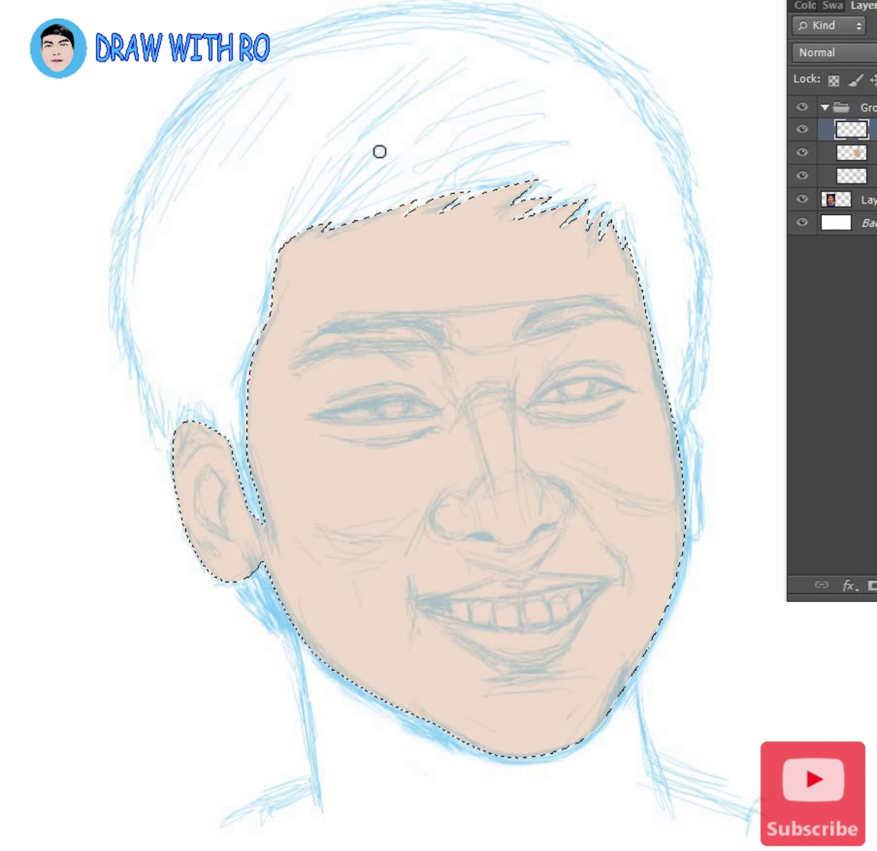
{"action": "mouse_move", "coordinate": [495, 297]}
{"action": "left_mouse_down"}
{"action": "mouse_move", "coordinate": [562, 284]}
{"action": "mouse_move", "coordinate": [519, 299]}
{"action": "mouse_move", "coordinate": [452, 256]}
{"action": "mouse_move", "coordinate": [490, 313]}
{"action": "left_mouse_up"}
On the top layer, paint soft brown shading along both eyebrows with a larger brush
{"action": "key", "text": "bracketleft"}
{"action": "key", "text": "bracketleft"}
{"action": "key", "text": "bracketleft"}
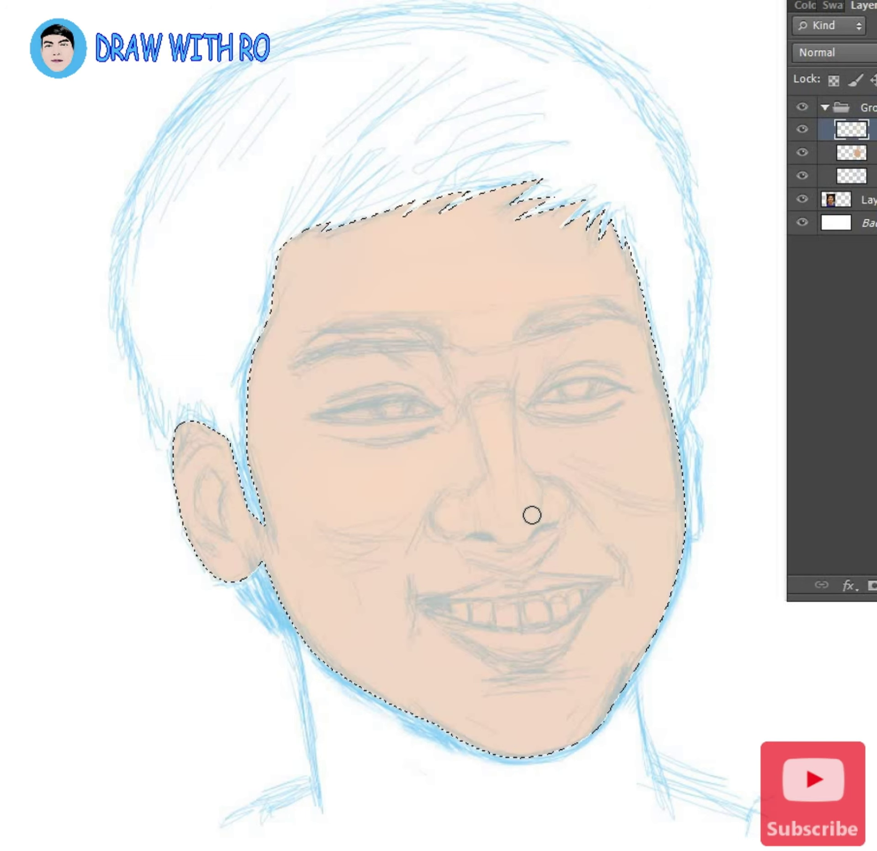
{"action": "key", "text": "bracketright"}
{"action": "key", "text": "bracketright"}
{"action": "key", "text": "bracketright"}
{"action": "key", "text": "bracketright"}
{"action": "key", "text": "bracketright"}
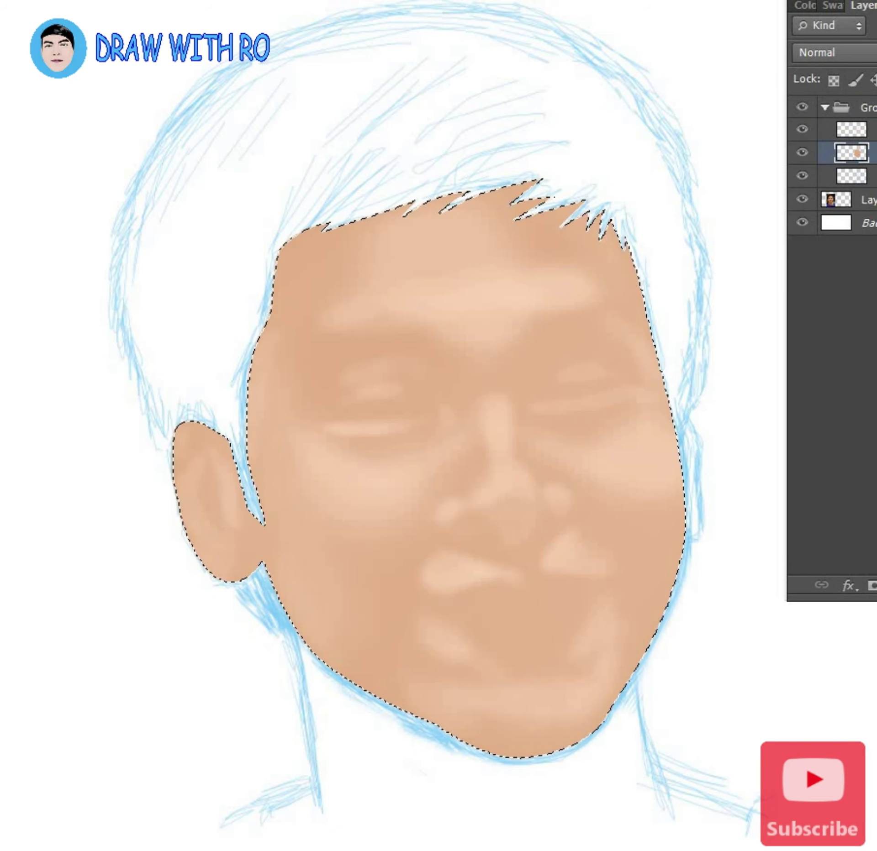
{"action": "key", "text": "alt+bracketright"}
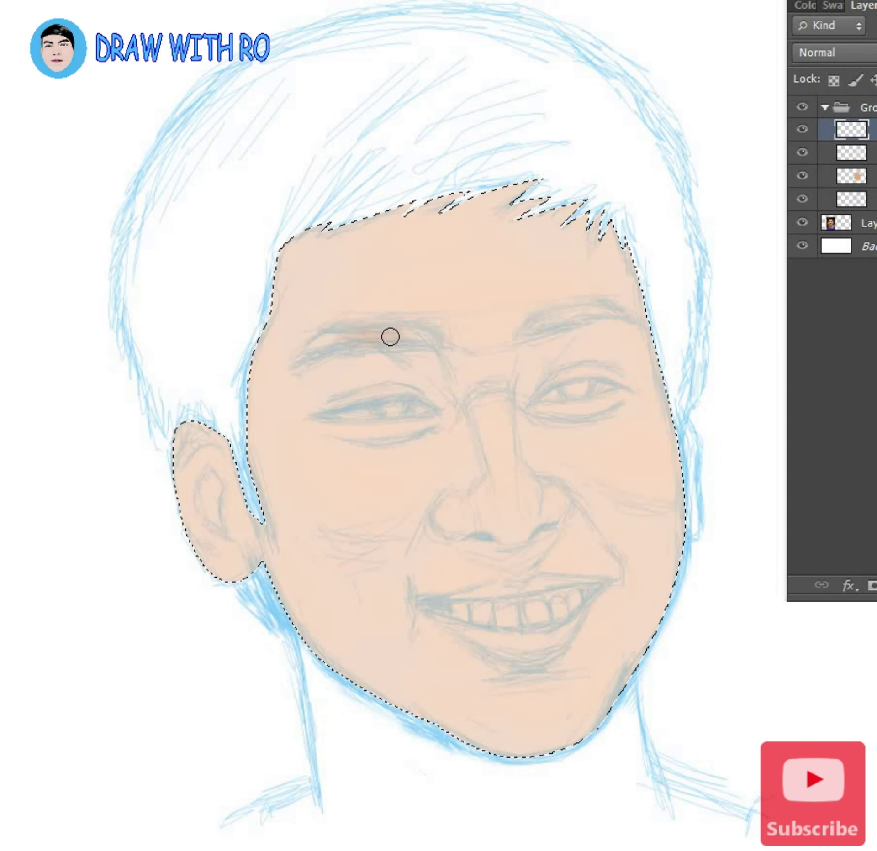
{"action": "left_click_drag", "start_coordinate": [301, 361], "coordinate": [429, 356]}
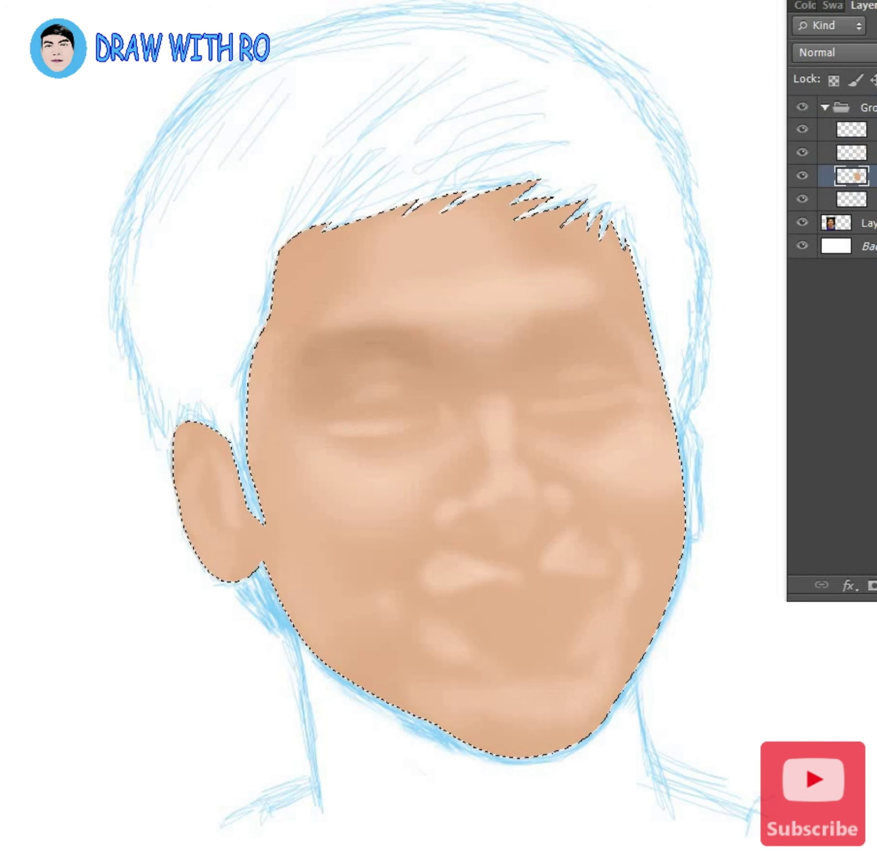
{"action": "mouse_move", "coordinate": [611, 337]}
{"action": "left_mouse_down"}
{"action": "mouse_move", "coordinate": [519, 366]}
{"action": "mouse_move", "coordinate": [620, 351]}
{"action": "left_mouse_up"}
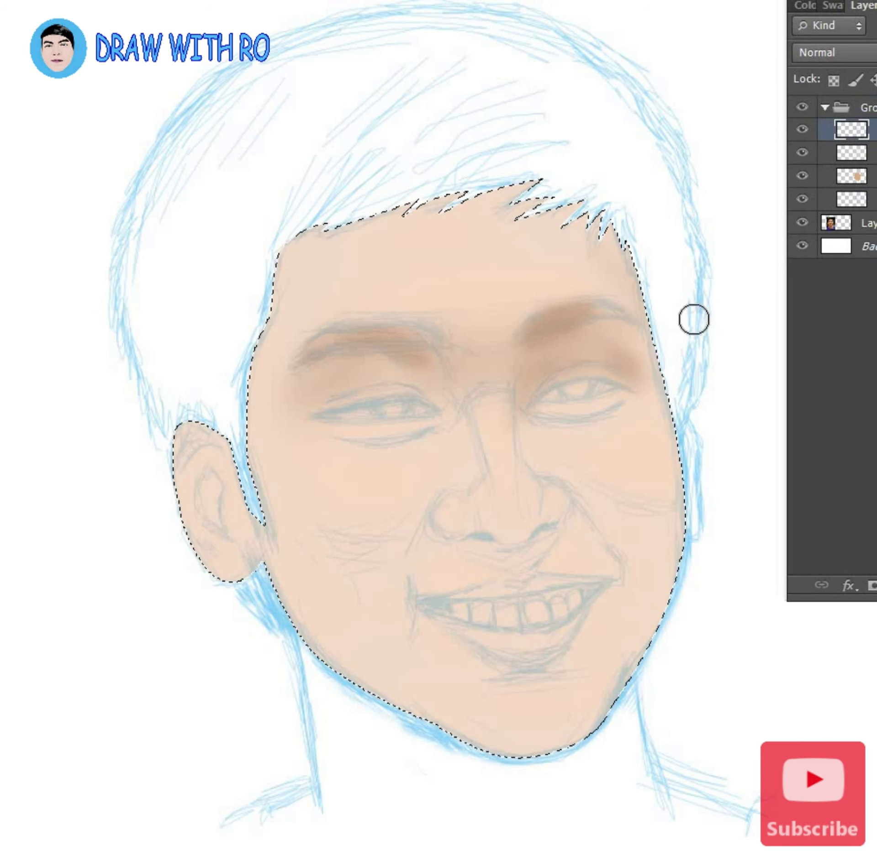
Shade around both eyes, along the right eyebrow, and the forehead along the hairline
{"action": "key", "text": "["}
{"action": "mouse_move", "coordinate": [621, 411]}
{"action": "left_mouse_down"}
{"action": "mouse_move", "coordinate": [563, 417]}
{"action": "mouse_move", "coordinate": [407, 365]}
{"action": "left_mouse_up"}
{"action": "key", "text": "["}
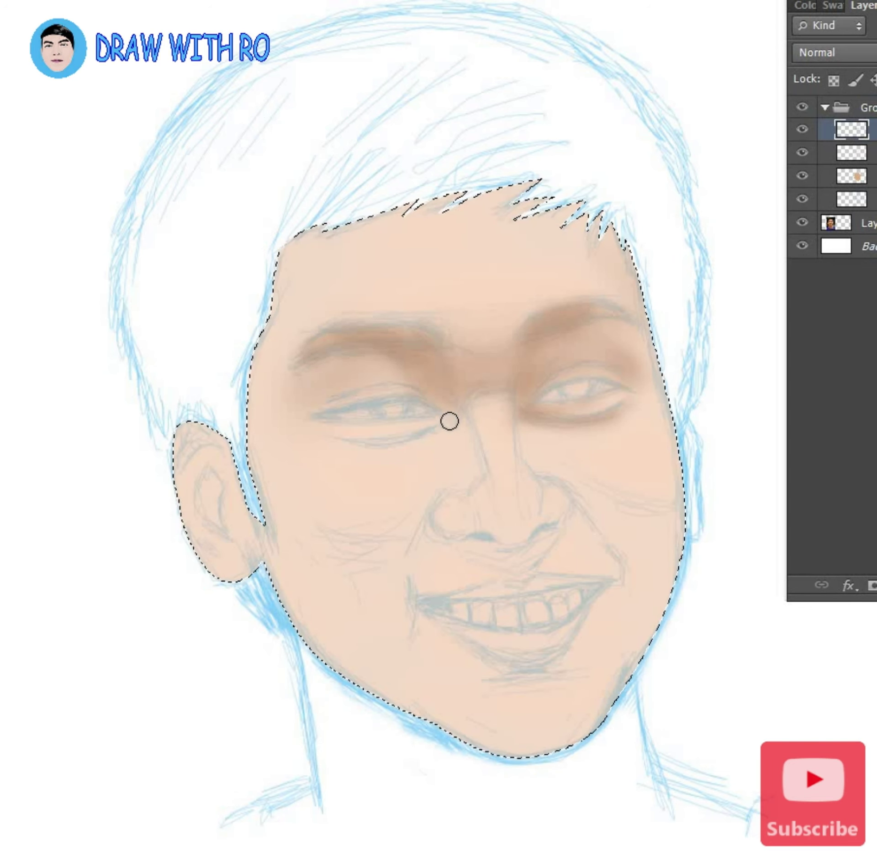
{"action": "mouse_move", "coordinate": [358, 385]}
{"action": "left_mouse_down"}
{"action": "mouse_move", "coordinate": [336, 385]}
{"action": "mouse_move", "coordinate": [394, 388]}
{"action": "mouse_move", "coordinate": [397, 410]}
{"action": "mouse_move", "coordinate": [366, 421]}
{"action": "left_mouse_up"}
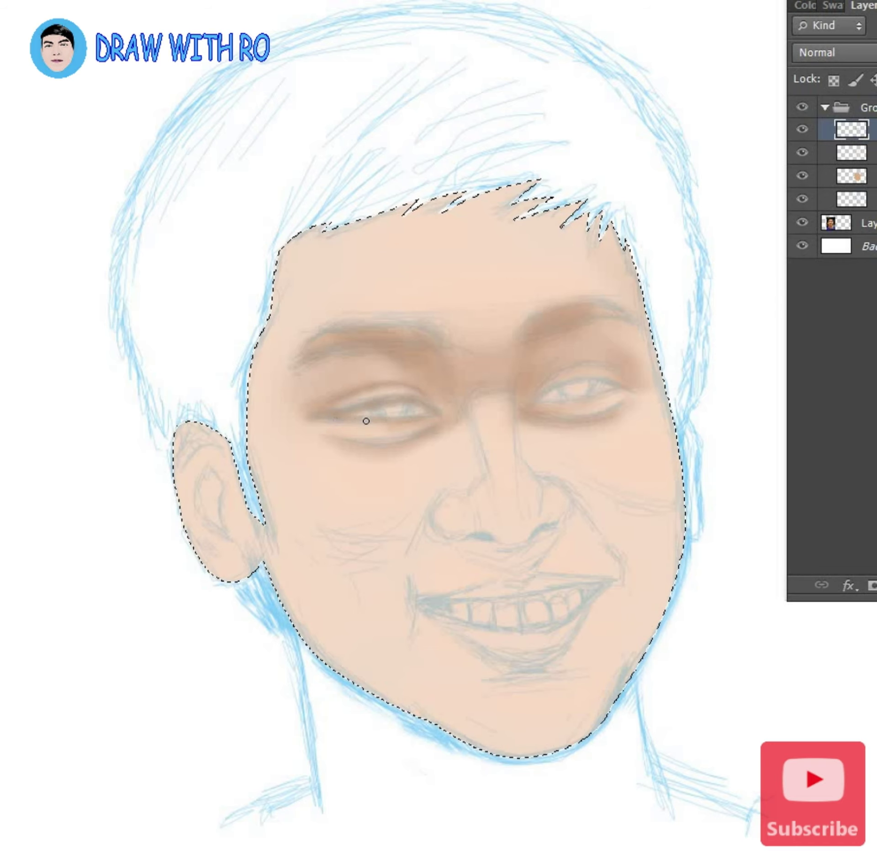
{"action": "key", "text": "]"}
{"action": "left_click_drag", "start_coordinate": [605, 304], "coordinate": [581, 327]}
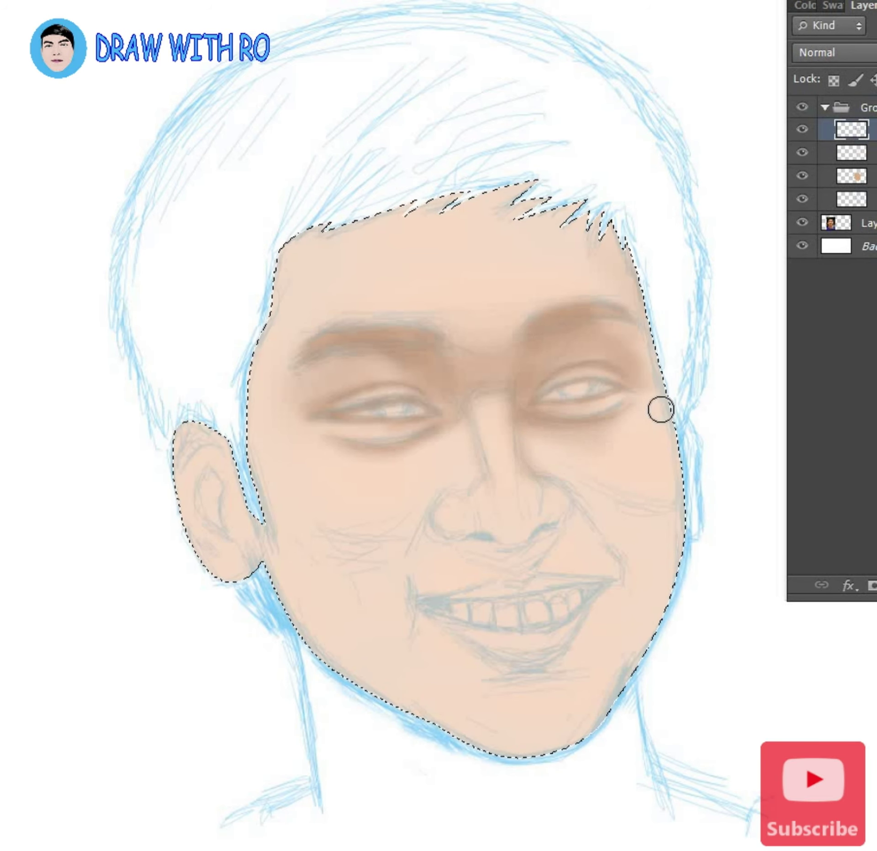
{"action": "key", "text": "]"}
{"action": "left_click_drag", "start_coordinate": [498, 219], "coordinate": [329, 247]}
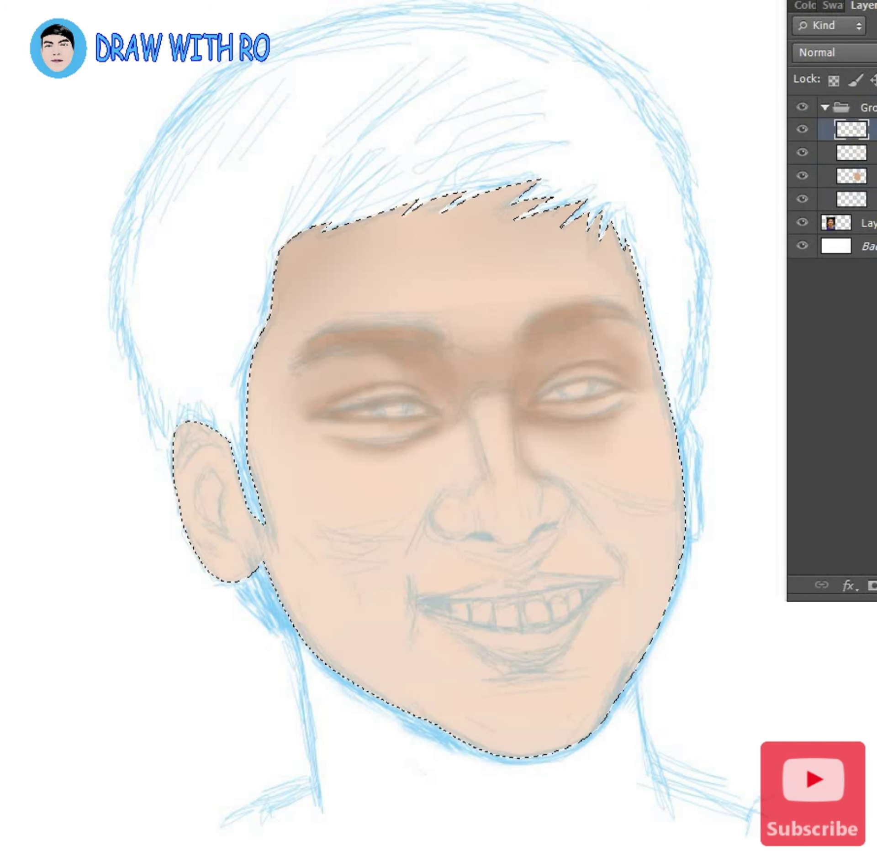
Shade the cheeks, nose tip, under the nose, jaw edge, inner ear and nose crease
{"action": "mouse_move", "coordinate": [592, 497]}
{"action": "left_mouse_down"}
{"action": "mouse_move", "coordinate": [648, 507]}
{"action": "mouse_move", "coordinate": [682, 535]}
{"action": "left_mouse_up"}
{"action": "left_click_drag", "start_coordinate": [494, 543], "coordinate": [568, 492]}
{"action": "key", "text": "bracketleft"}
{"action": "key", "text": "bracketleft"}
{"action": "key", "text": "bracketleft"}
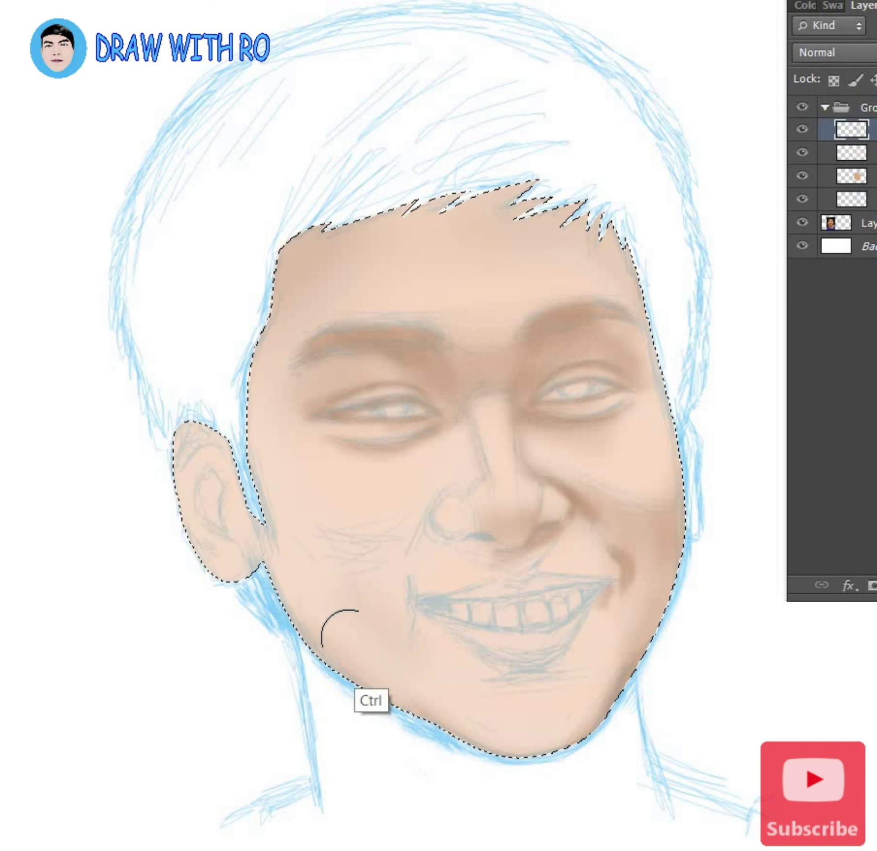
{"action": "mouse_move", "coordinate": [340, 621]}
{"action": "left_mouse_down"}
{"action": "mouse_move", "coordinate": [397, 635]}
{"action": "mouse_move", "coordinate": [417, 675]}
{"action": "mouse_move", "coordinate": [521, 717]}
{"action": "mouse_move", "coordinate": [525, 665]}
{"action": "mouse_move", "coordinate": [623, 603]}
{"action": "mouse_move", "coordinate": [615, 636]}
{"action": "mouse_move", "coordinate": [576, 695]}
{"action": "left_mouse_up"}
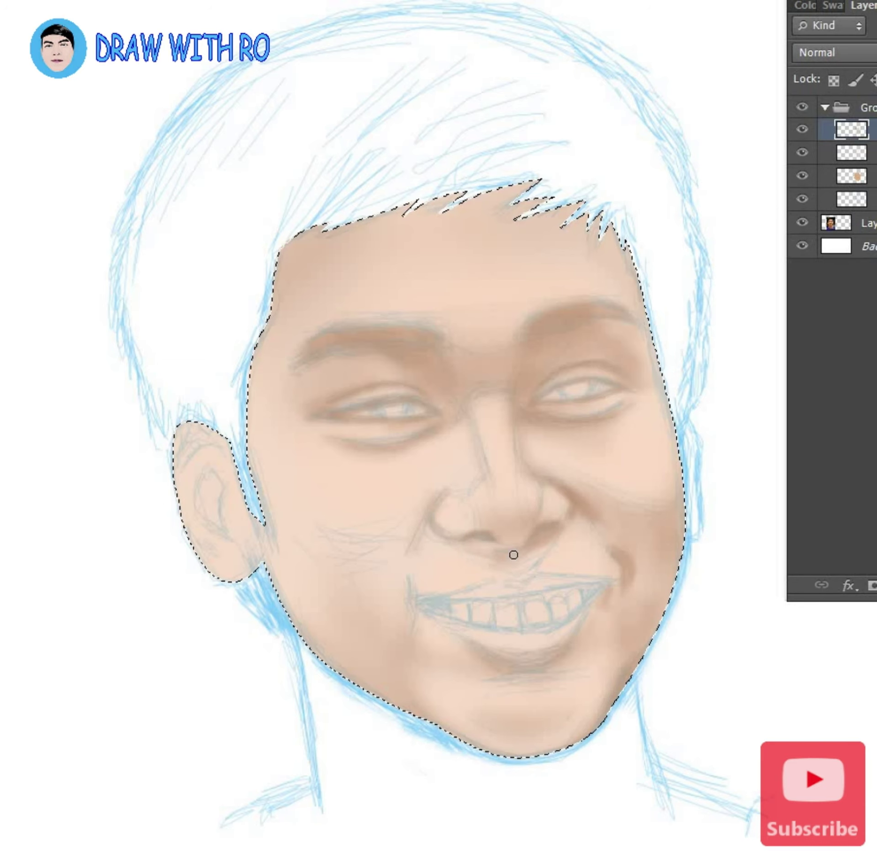
{"action": "mouse_move", "coordinate": [513, 554]}
{"action": "left_mouse_down"}
{"action": "mouse_move", "coordinate": [421, 566]}
{"action": "mouse_move", "coordinate": [562, 539]}
{"action": "mouse_move", "coordinate": [441, 547]}
{"action": "mouse_move", "coordinate": [456, 562]}
{"action": "mouse_move", "coordinate": [385, 475]}
{"action": "mouse_move", "coordinate": [525, 530]}
{"action": "mouse_move", "coordinate": [385, 476]}
{"action": "left_mouse_up"}
{"action": "key", "text": "bracketright"}
{"action": "key", "text": "bracketright"}
{"action": "key", "text": "bracketright"}
{"action": "mouse_move", "coordinate": [363, 555]}
{"action": "left_mouse_down"}
{"action": "mouse_move", "coordinate": [292, 503]}
{"action": "mouse_move", "coordinate": [283, 411]}
{"action": "mouse_move", "coordinate": [292, 319]}
{"action": "mouse_move", "coordinate": [314, 665]}
{"action": "left_mouse_up"}
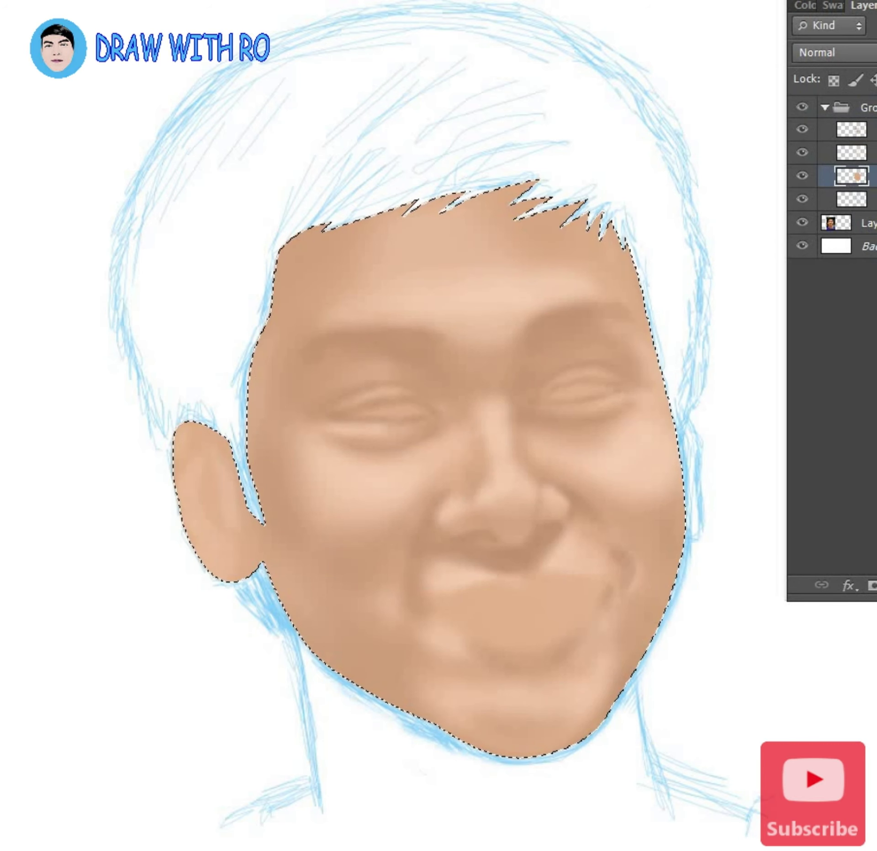
{"action": "mouse_move", "coordinate": [219, 514]}
{"action": "left_mouse_down"}
{"action": "mouse_move", "coordinate": [229, 492]}
{"action": "mouse_move", "coordinate": [200, 442]}
{"action": "left_mouse_up"}
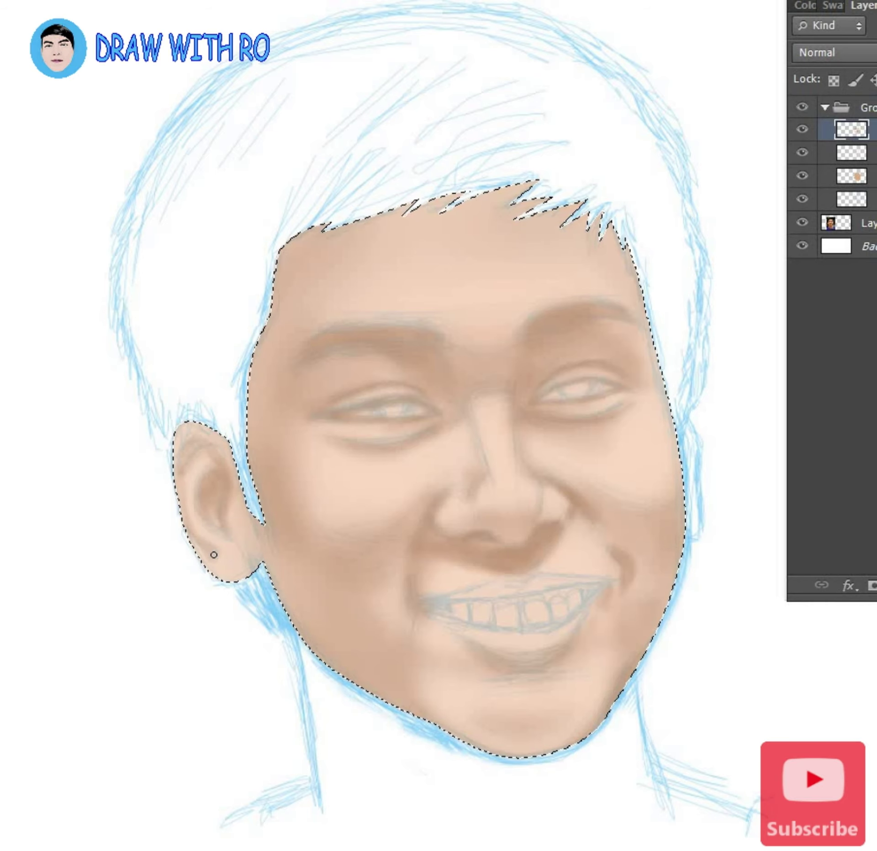
{"action": "left_click_drag", "start_coordinate": [209, 501], "coordinate": [203, 470]}
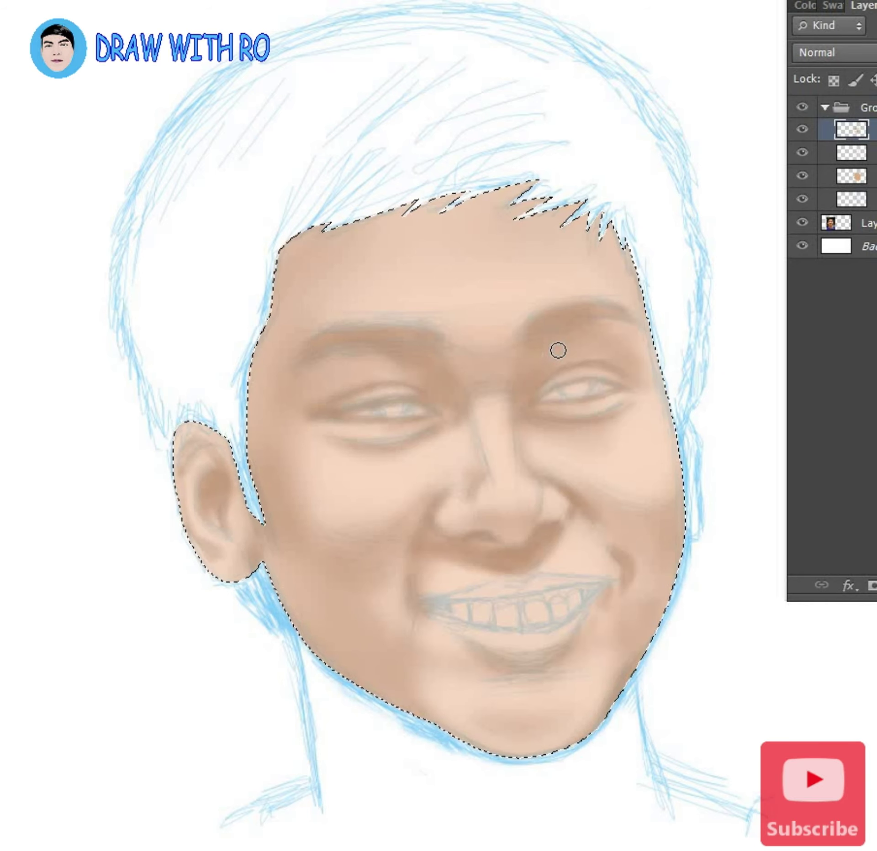
{"action": "mouse_move", "coordinate": [587, 526]}
{"action": "left_mouse_down"}
{"action": "mouse_move", "coordinate": [625, 550]}
{"action": "mouse_move", "coordinate": [536, 526]}
{"action": "left_mouse_up"}
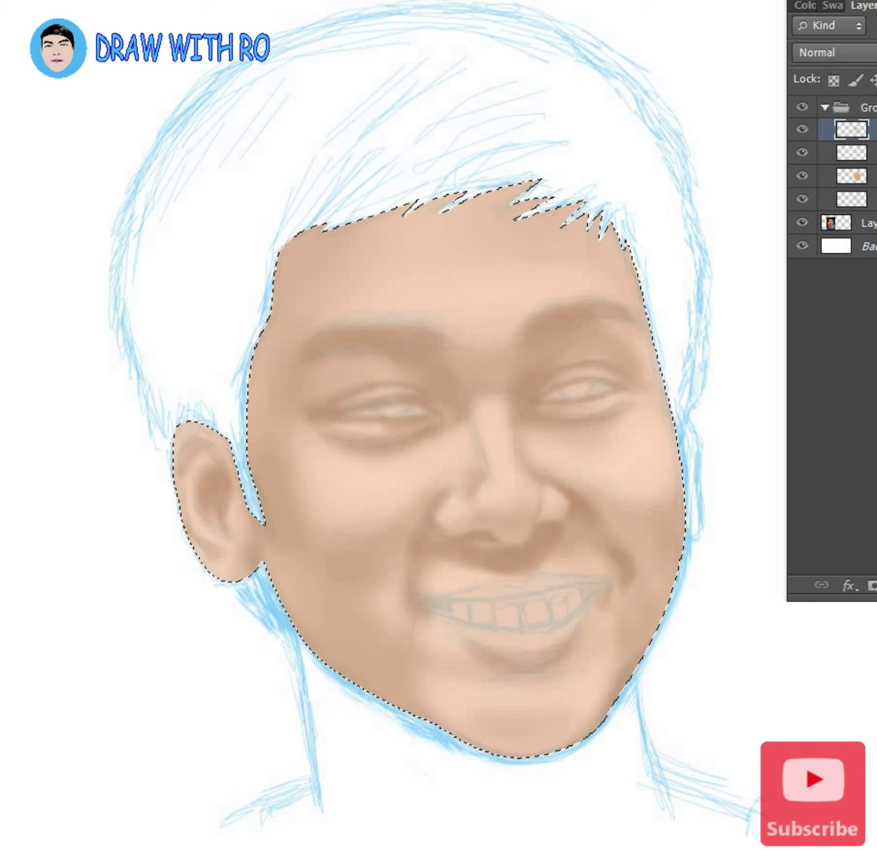
Choose a dark brown and build up hair strokes over the right eyebrow
{"action": "left_click", "coordinate": [391, 263]}
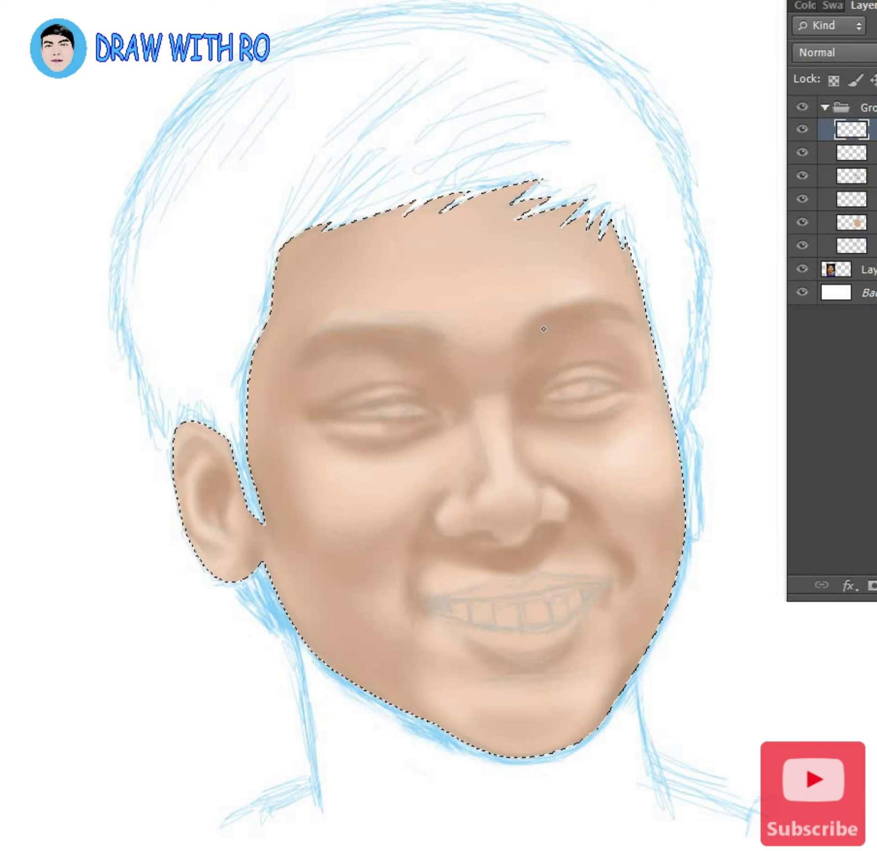
{"action": "left_click_drag", "start_coordinate": [584, 313], "coordinate": [531, 328]}
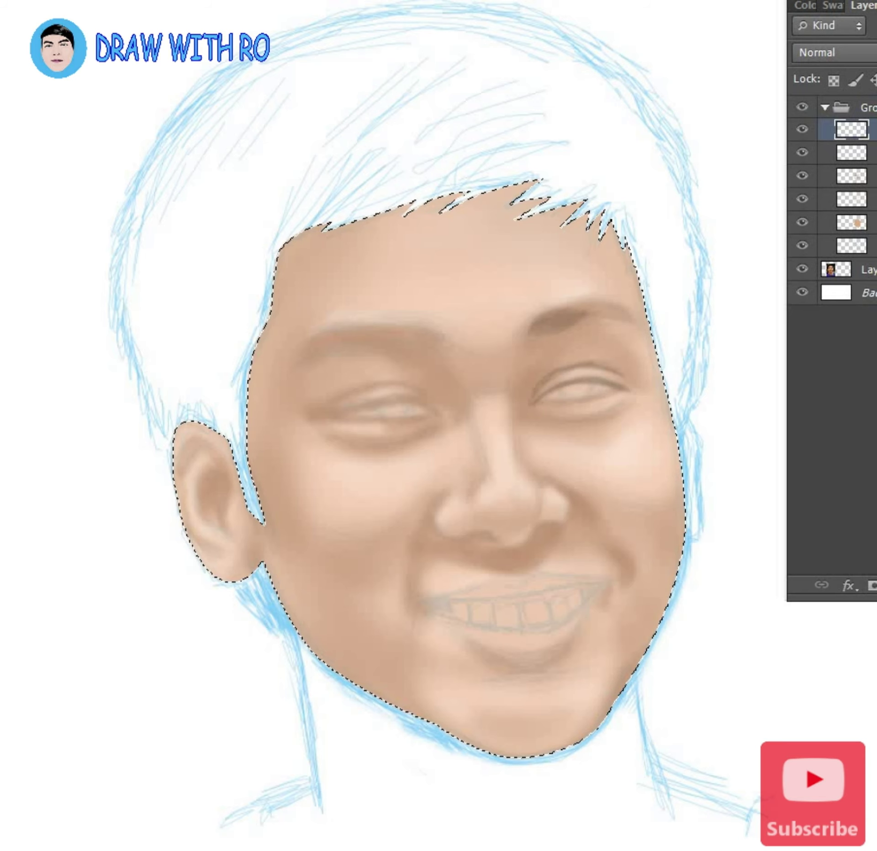
{"action": "mouse_move", "coordinate": [589, 315]}
{"action": "left_mouse_down"}
{"action": "mouse_move", "coordinate": [541, 322]}
{"action": "mouse_move", "coordinate": [632, 315]}
{"action": "mouse_move", "coordinate": [642, 340]}
{"action": "mouse_move", "coordinate": [555, 327]}
{"action": "mouse_move", "coordinate": [633, 315]}
{"action": "left_mouse_up"}
{"action": "left_click_drag", "start_coordinate": [536, 331], "coordinate": [592, 318]}
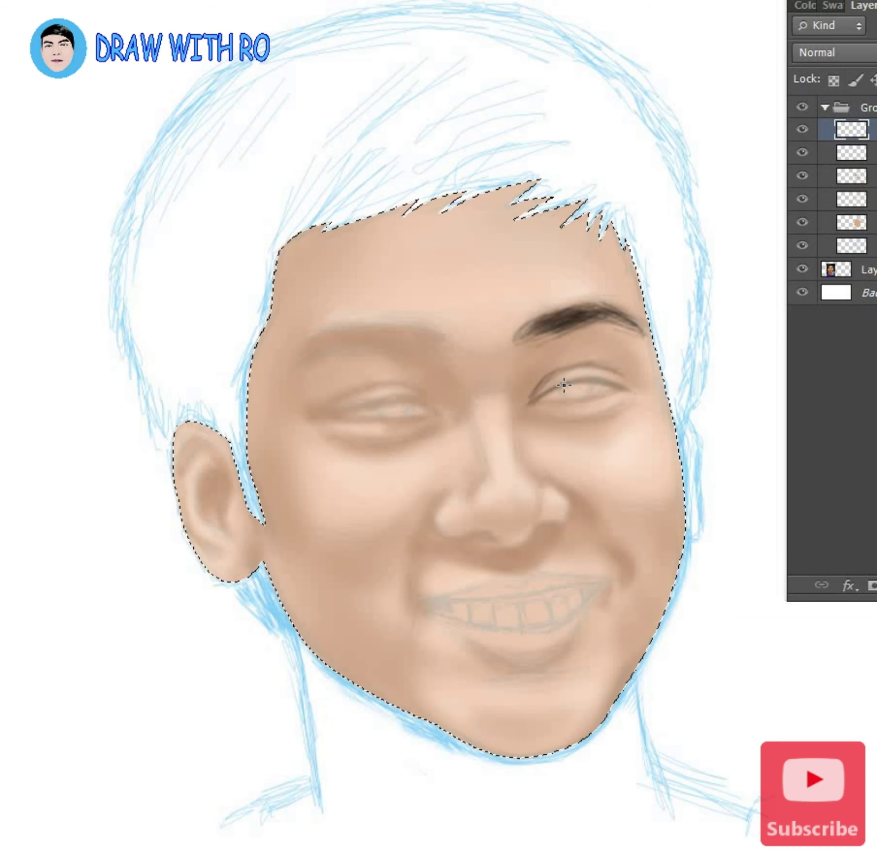
Line the right eye's lids, then paint the left eyebrow, eyelid lines and lid crease
{"action": "left_click_drag", "start_coordinate": [564, 385], "coordinate": [590, 380]}
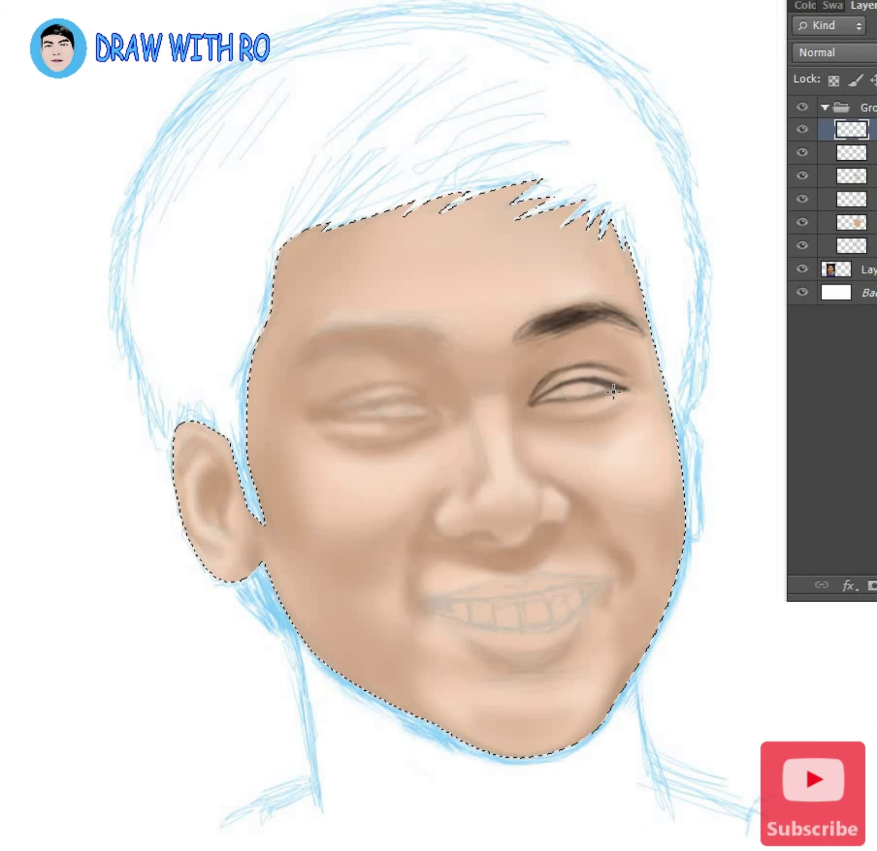
{"action": "left_click_drag", "start_coordinate": [613, 391], "coordinate": [544, 394]}
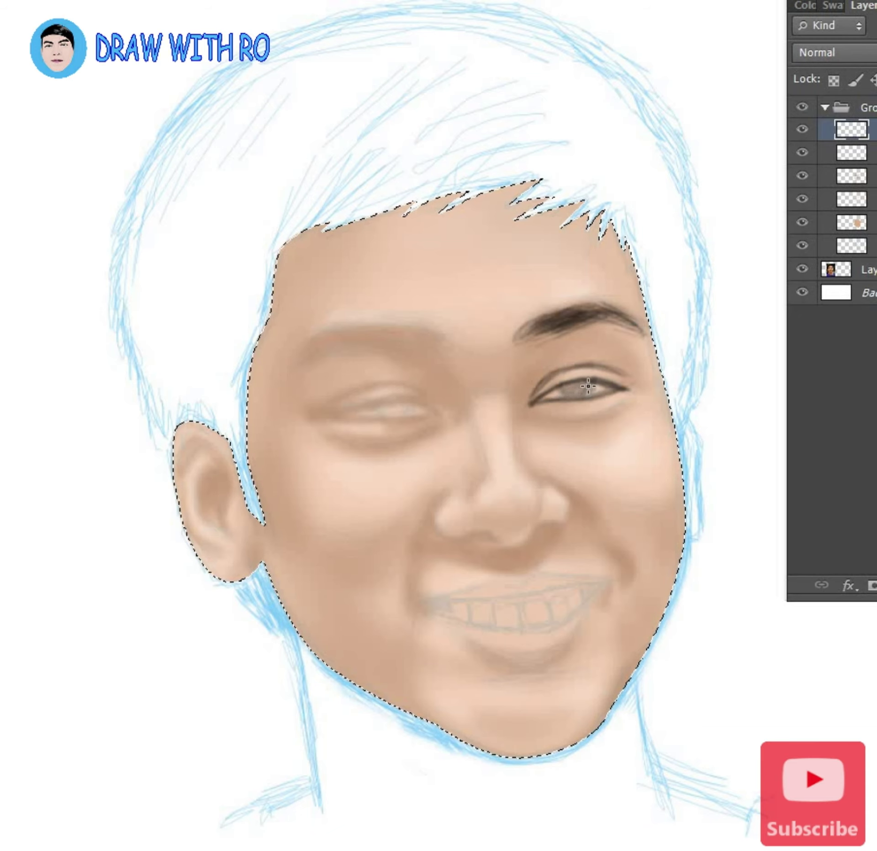
{"action": "left_click_drag", "start_coordinate": [395, 346], "coordinate": [358, 331]}
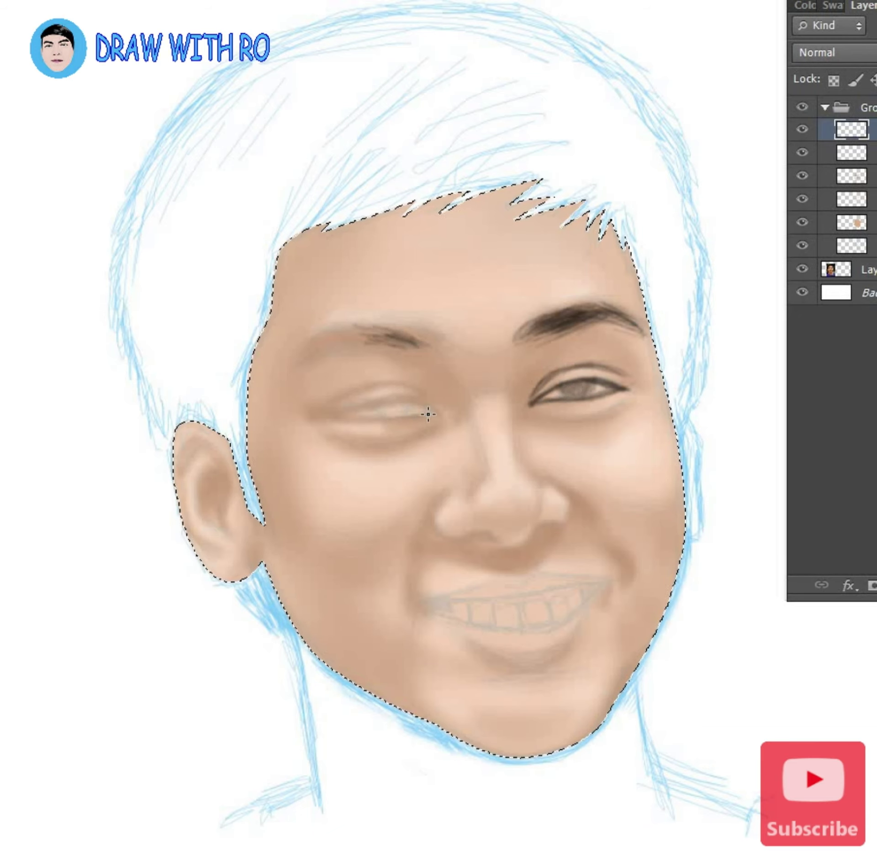
{"action": "left_click_drag", "start_coordinate": [427, 414], "coordinate": [328, 415]}
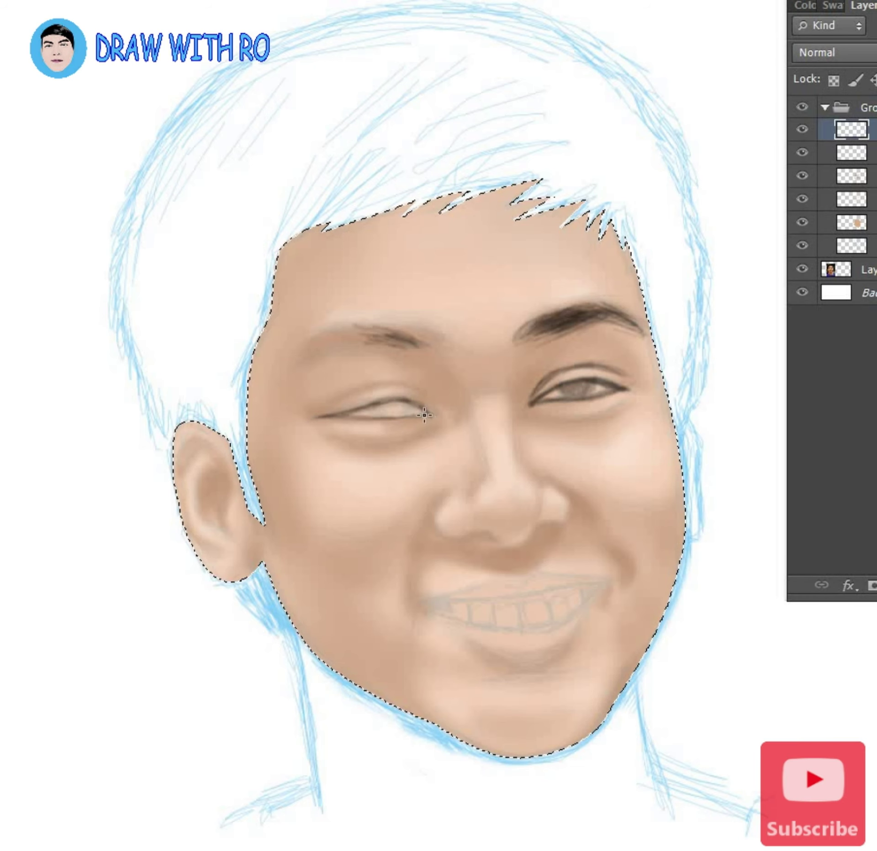
{"action": "mouse_move", "coordinate": [424, 416]}
{"action": "left_mouse_down"}
{"action": "mouse_move", "coordinate": [390, 402]}
{"action": "mouse_move", "coordinate": [334, 405]}
{"action": "left_mouse_up"}
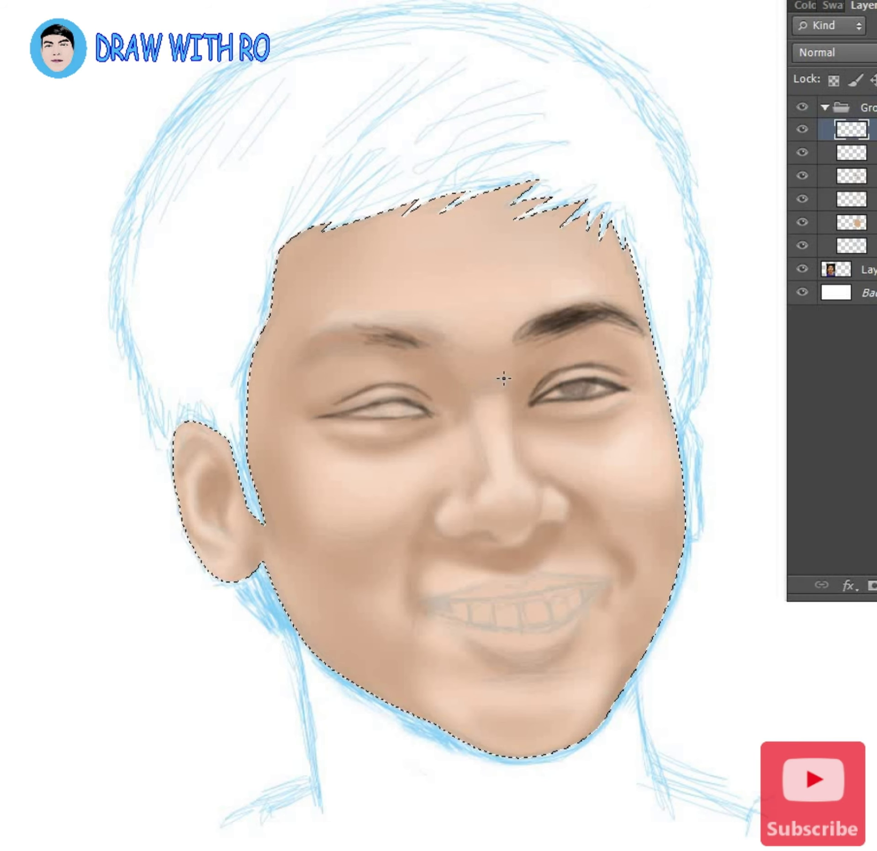
{"action": "mouse_move", "coordinate": [363, 340]}
{"action": "left_mouse_down"}
{"action": "mouse_move", "coordinate": [434, 345]}
{"action": "mouse_move", "coordinate": [340, 340]}
{"action": "mouse_move", "coordinate": [293, 361]}
{"action": "left_mouse_up"}
{"action": "mouse_move", "coordinate": [411, 331]}
{"action": "left_mouse_down"}
{"action": "mouse_move", "coordinate": [348, 338]}
{"action": "mouse_move", "coordinate": [431, 344]}
{"action": "left_mouse_up"}
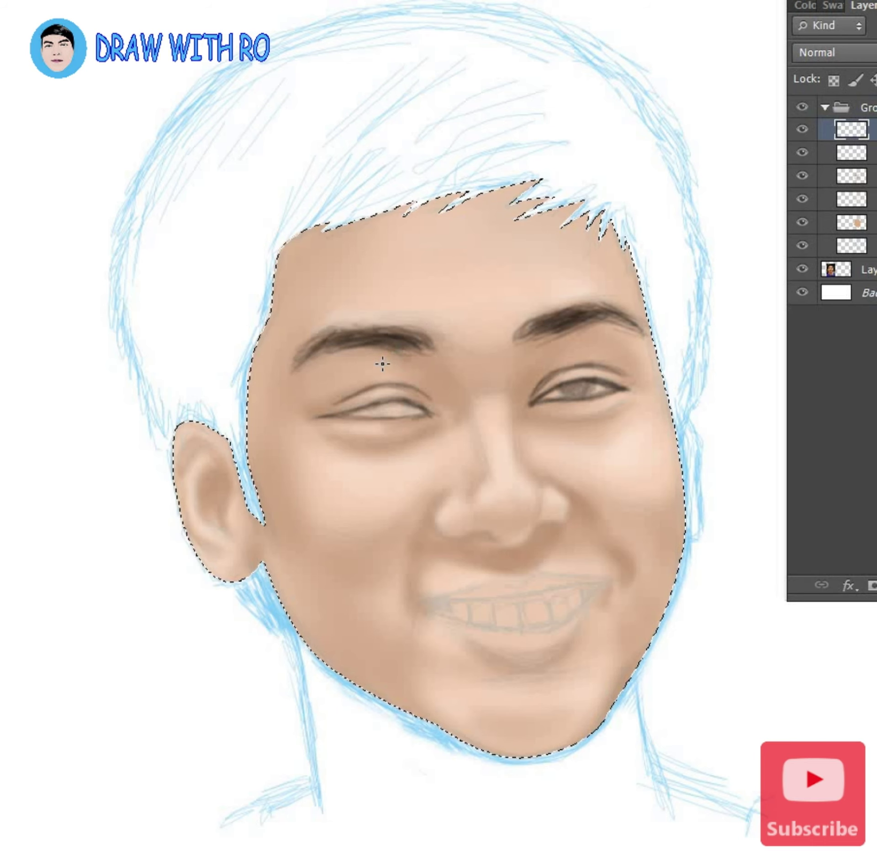
Paint grey-brown irises, darken the lower lids and add the right nostril crease
{"action": "left_click_drag", "start_coordinate": [384, 405], "coordinate": [432, 413]}
{"action": "left_click_drag", "start_coordinate": [338, 438], "coordinate": [427, 435]}
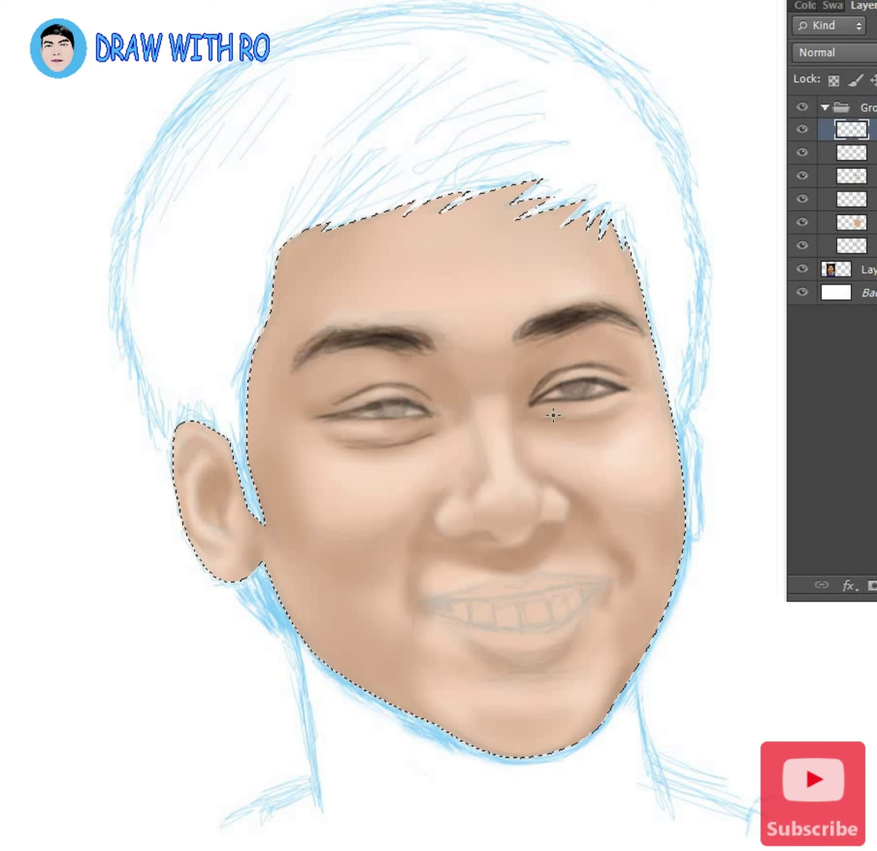
{"action": "left_click_drag", "start_coordinate": [553, 415], "coordinate": [521, 405]}
{"action": "left_click_drag", "start_coordinate": [343, 416], "coordinate": [303, 416]}
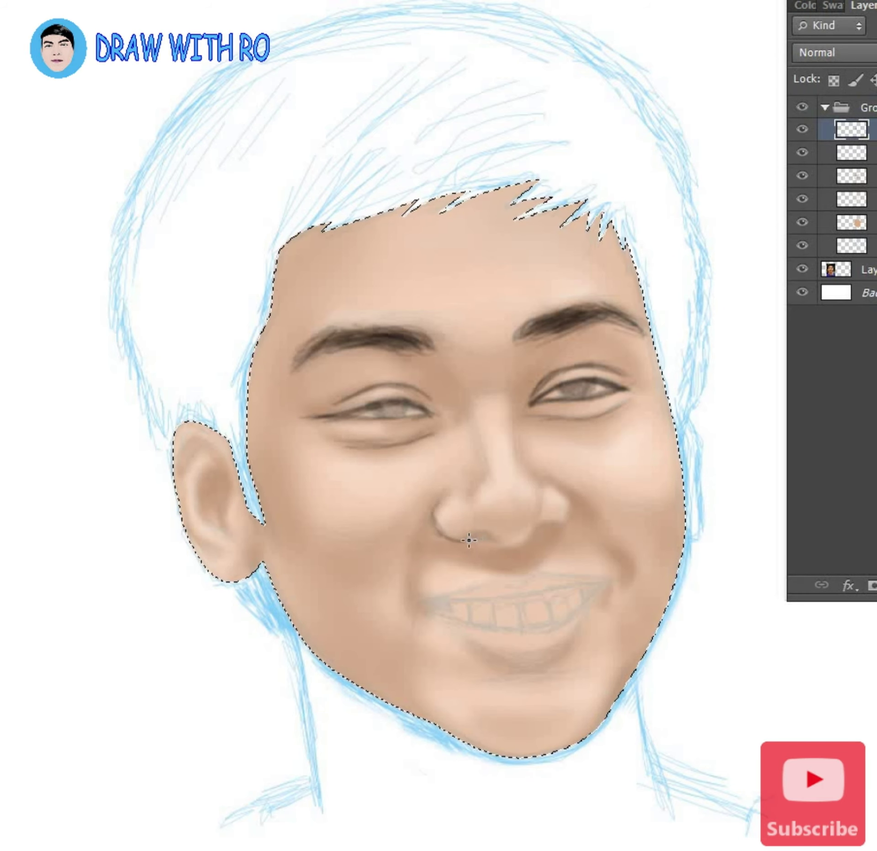
{"action": "mouse_move", "coordinate": [555, 522]}
{"action": "left_mouse_down"}
{"action": "mouse_move", "coordinate": [532, 534]}
{"action": "mouse_move", "coordinate": [566, 487]}
{"action": "left_mouse_up"}
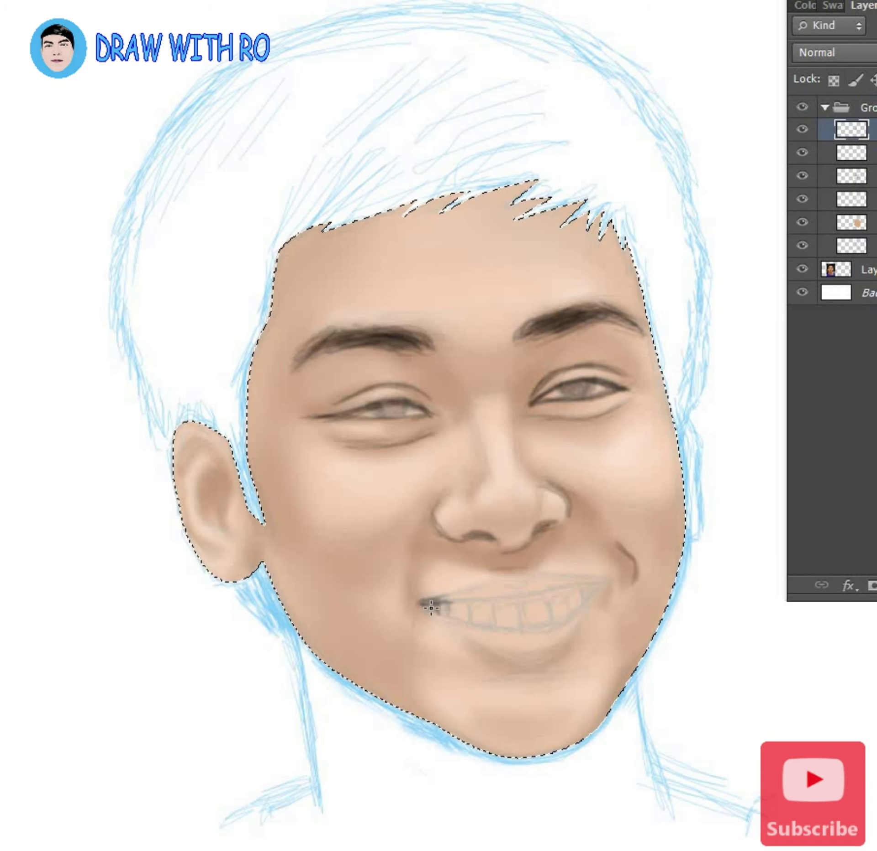
Darken both mouth corners, the tooth dividers, the upper lip line and under the lower lip
{"action": "mouse_move", "coordinate": [431, 607]}
{"action": "left_mouse_down"}
{"action": "mouse_move", "coordinate": [469, 614]}
{"action": "mouse_move", "coordinate": [422, 603]}
{"action": "mouse_move", "coordinate": [612, 577]}
{"action": "mouse_move", "coordinate": [572, 580]}
{"action": "left_mouse_up"}
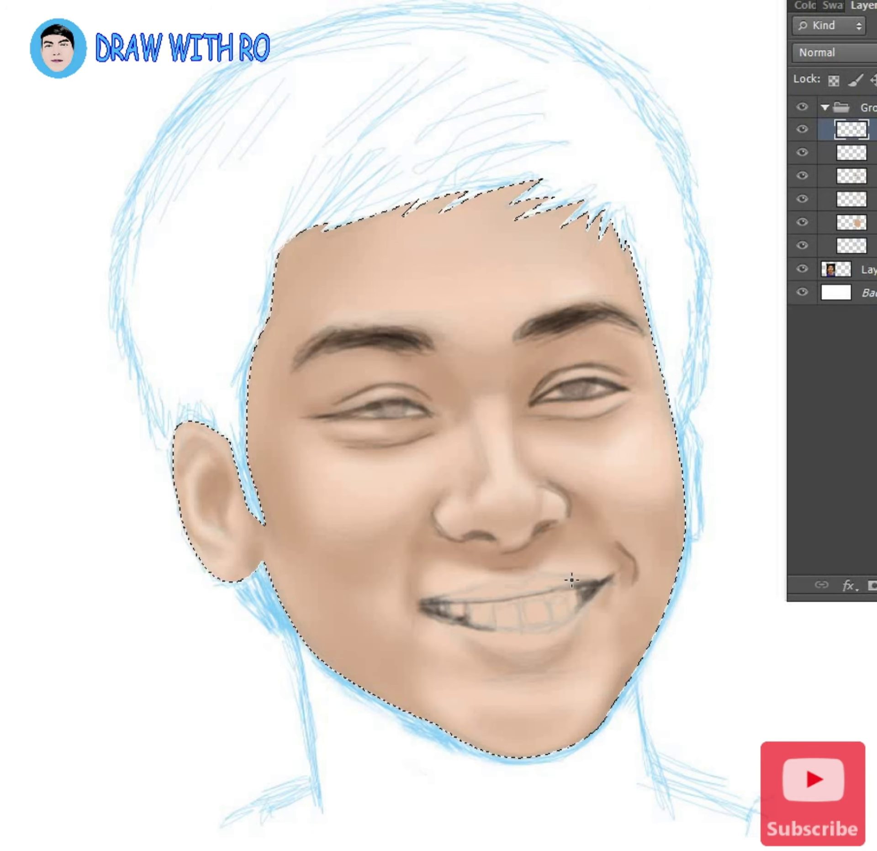
{"action": "mouse_move", "coordinate": [524, 620]}
{"action": "left_mouse_down"}
{"action": "mouse_move", "coordinate": [571, 603]}
{"action": "mouse_move", "coordinate": [491, 635]}
{"action": "left_mouse_up"}
{"action": "left_click_drag", "start_coordinate": [540, 599], "coordinate": [586, 577]}
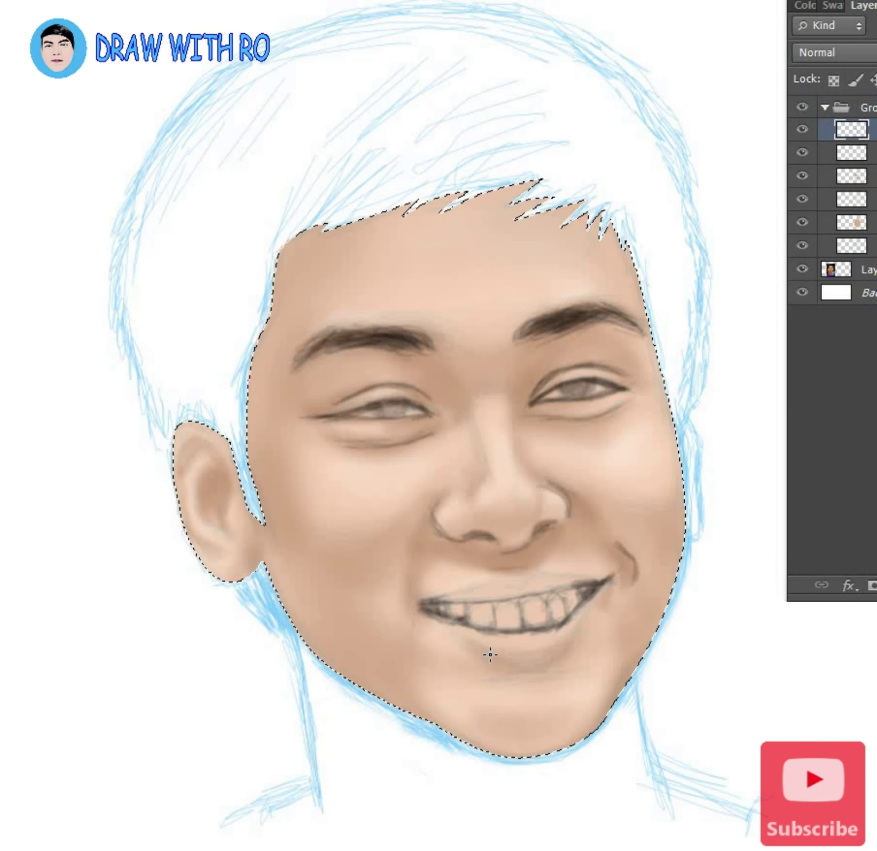
{"action": "left_click_drag", "start_coordinate": [490, 655], "coordinate": [550, 659]}
{"action": "left_click_drag", "start_coordinate": [431, 597], "coordinate": [513, 581]}
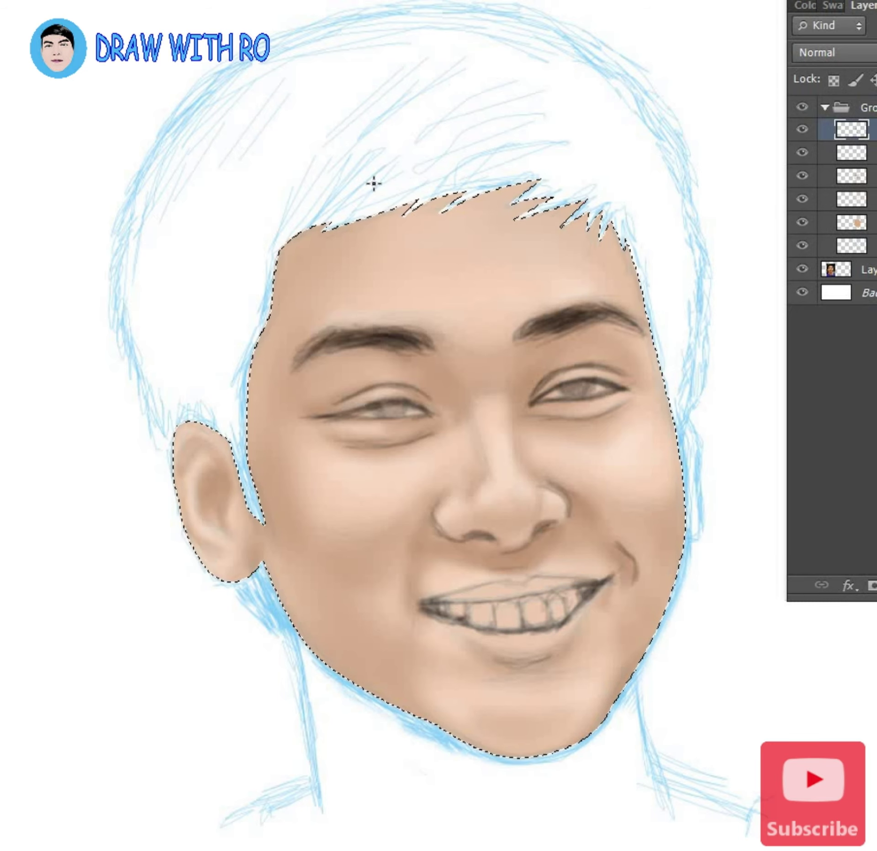
Darken the right eyebrow, right iris, lash line and inner eye, and shadow the right nostril
{"action": "left_click_drag", "start_coordinate": [577, 313], "coordinate": [555, 315]}
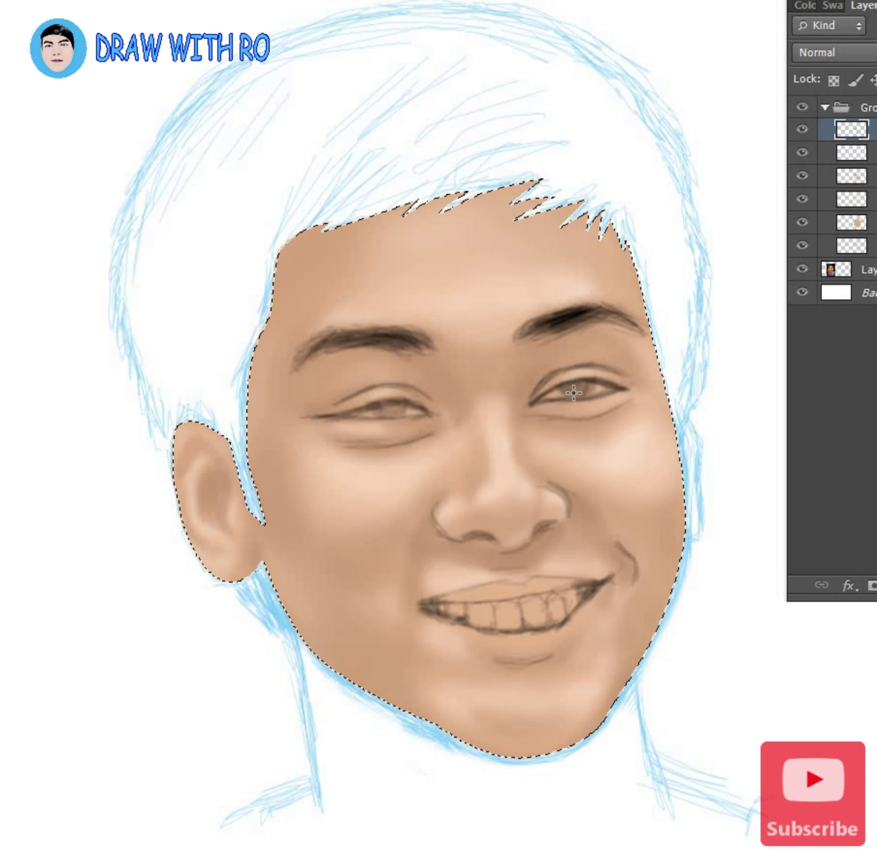
{"action": "left_click_drag", "start_coordinate": [562, 385], "coordinate": [605, 383]}
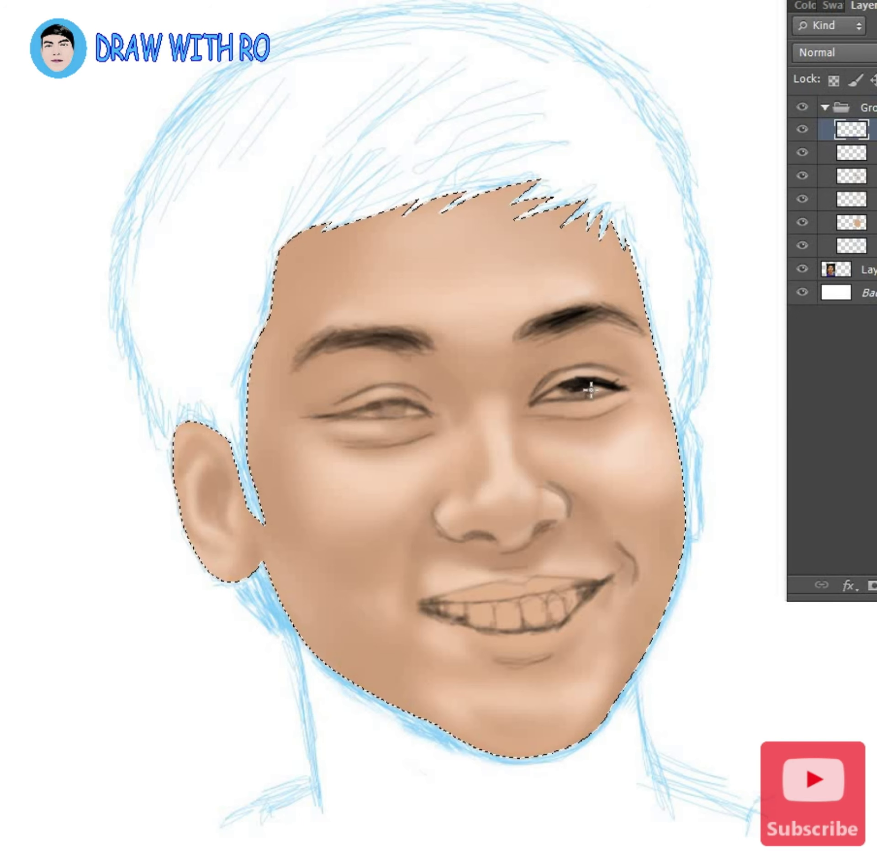
{"action": "left_click_drag", "start_coordinate": [564, 389], "coordinate": [626, 373]}
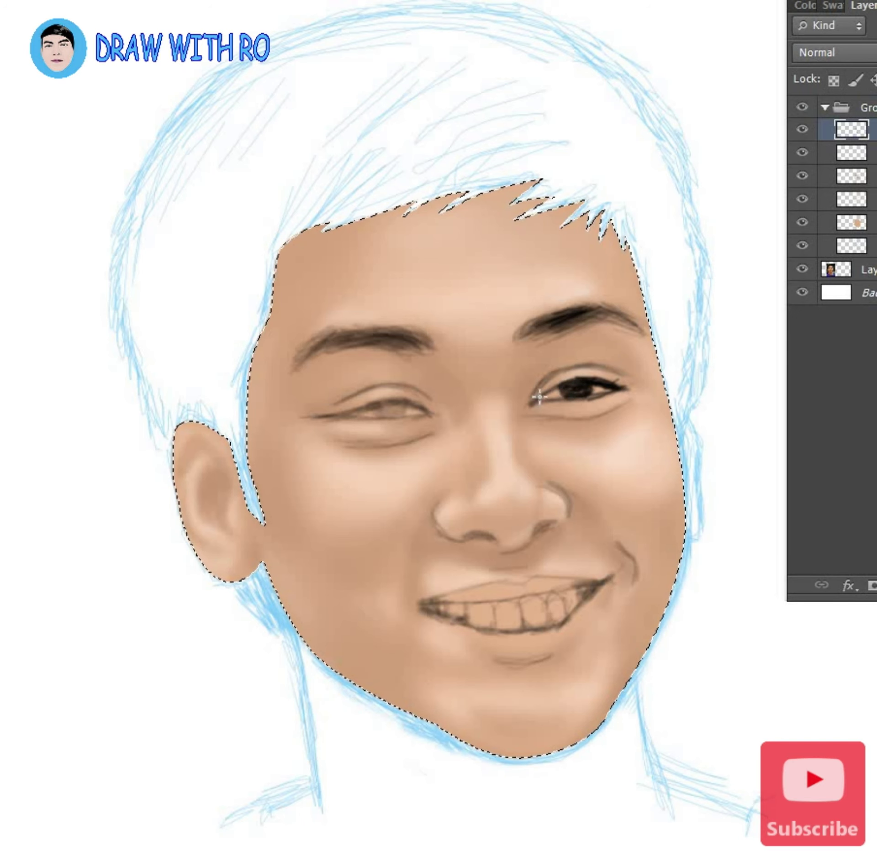
{"action": "left_click_drag", "start_coordinate": [539, 397], "coordinate": [558, 388]}
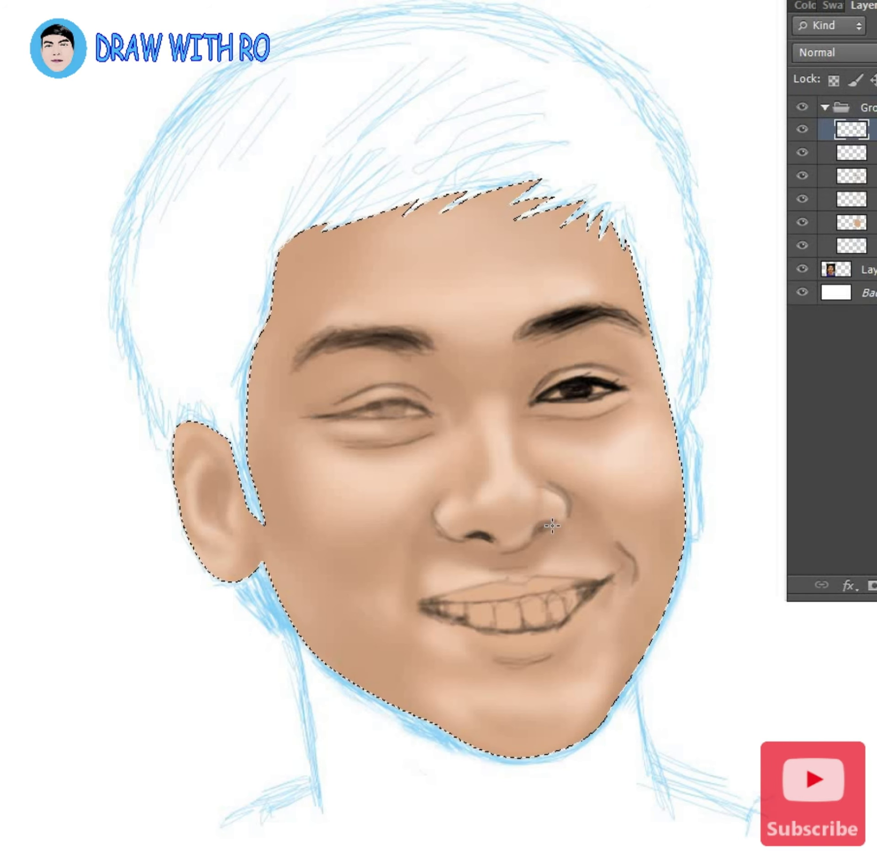
{"action": "left_click_drag", "start_coordinate": [552, 526], "coordinate": [541, 527]}
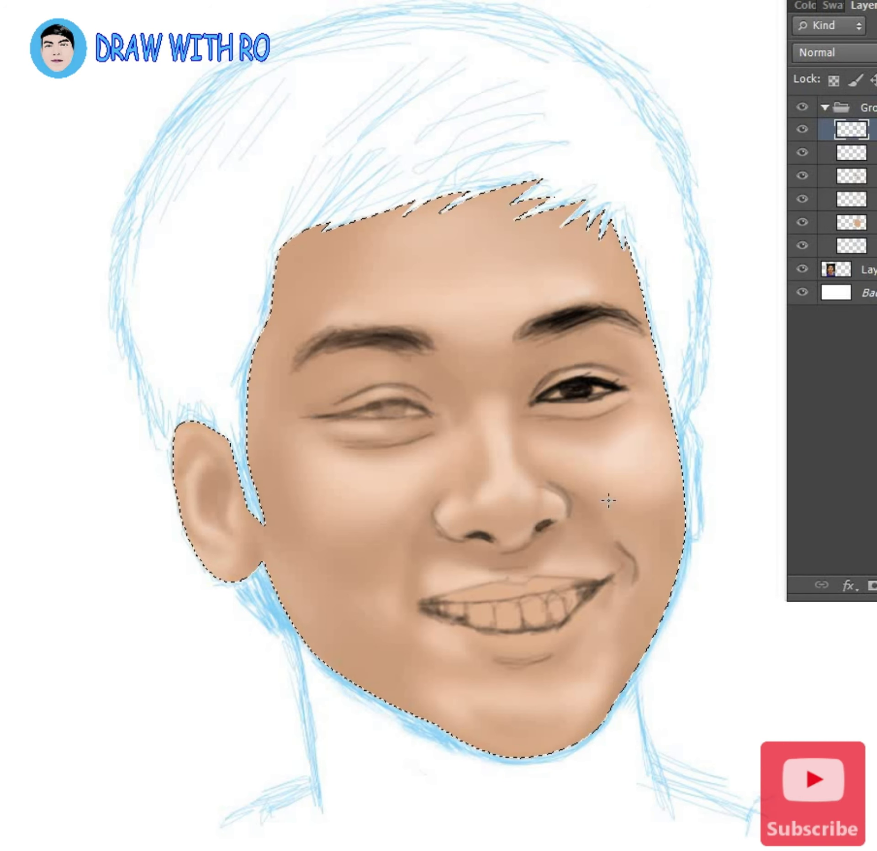
Deepen the left eyebrow, lid and iris, both mouth corners and the gaps between teeth
{"action": "mouse_move", "coordinate": [379, 400]}
{"action": "left_mouse_down"}
{"action": "mouse_move", "coordinate": [436, 424]}
{"action": "mouse_move", "coordinate": [393, 408]}
{"action": "mouse_move", "coordinate": [361, 411]}
{"action": "mouse_move", "coordinate": [357, 431]}
{"action": "mouse_move", "coordinate": [320, 417]}
{"action": "mouse_move", "coordinate": [364, 381]}
{"action": "left_mouse_up"}
{"action": "mouse_move", "coordinate": [401, 340]}
{"action": "left_mouse_down"}
{"action": "mouse_move", "coordinate": [340, 343]}
{"action": "mouse_move", "coordinate": [429, 338]}
{"action": "mouse_move", "coordinate": [297, 360]}
{"action": "left_mouse_up"}
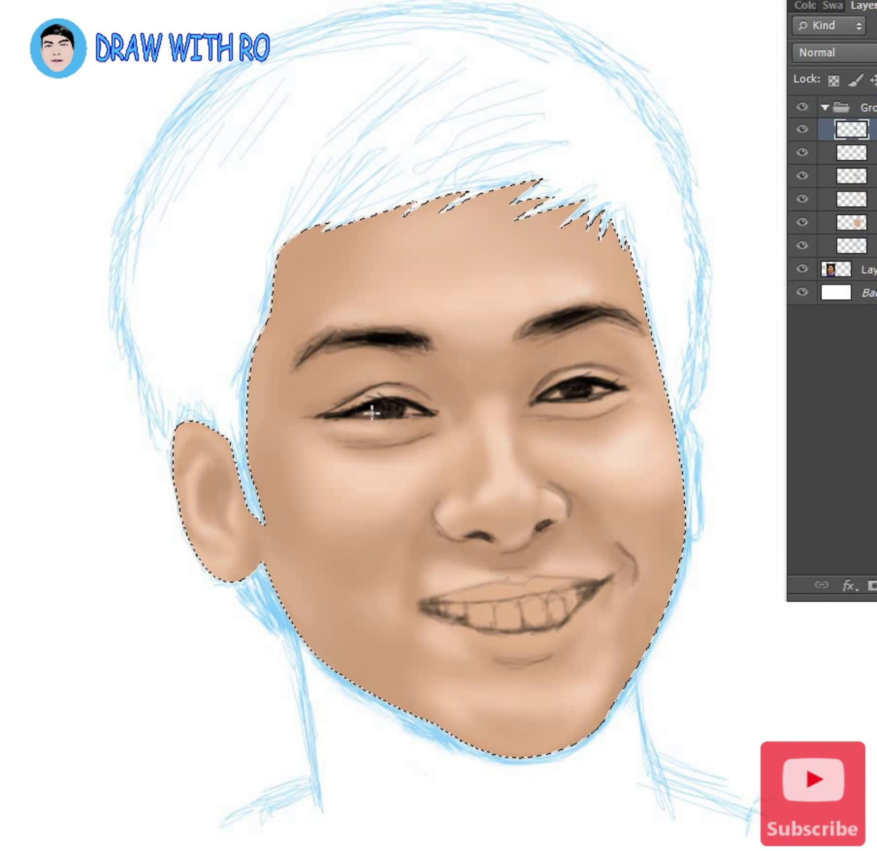
{"action": "left_click_drag", "start_coordinate": [372, 413], "coordinate": [417, 409]}
{"action": "left_click_drag", "start_coordinate": [430, 607], "coordinate": [453, 612]}
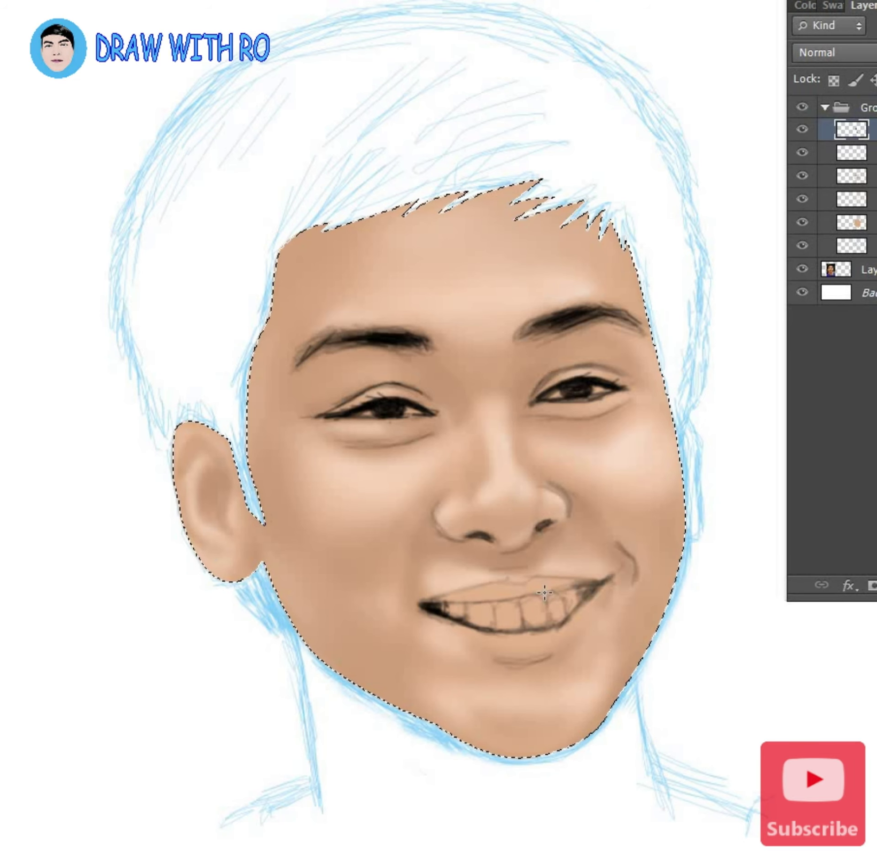
{"action": "mouse_move", "coordinate": [574, 601]}
{"action": "left_mouse_down"}
{"action": "mouse_move", "coordinate": [605, 581]}
{"action": "mouse_move", "coordinate": [635, 577]}
{"action": "left_mouse_up"}
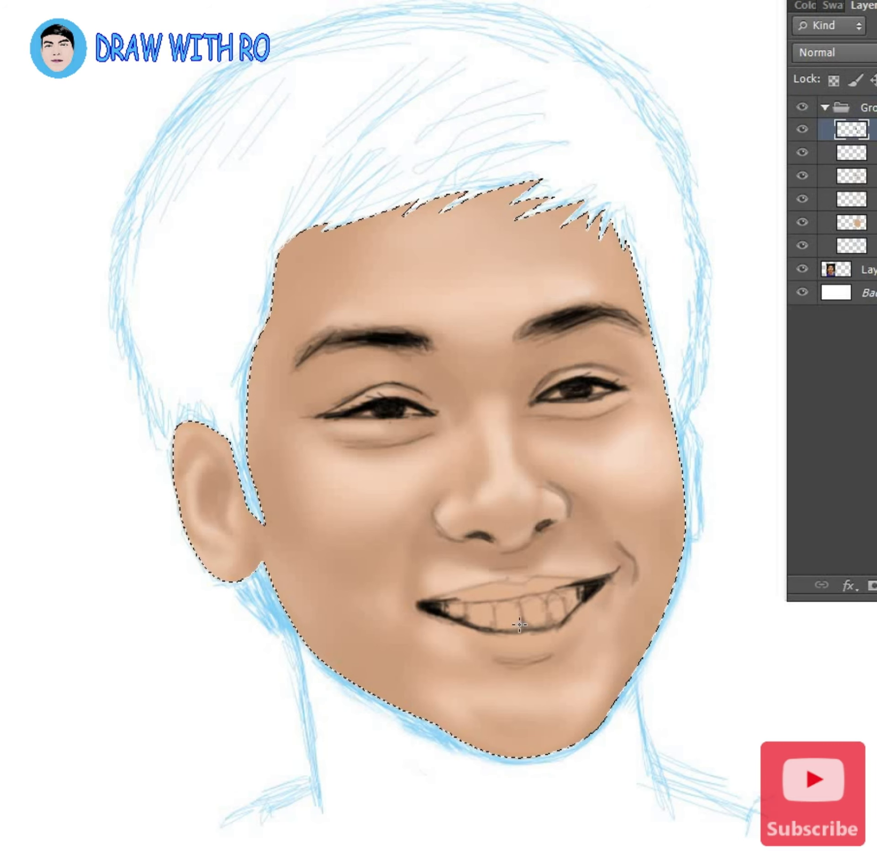
{"action": "mouse_move", "coordinate": [520, 603]}
{"action": "left_mouse_down"}
{"action": "mouse_move", "coordinate": [522, 628]}
{"action": "mouse_move", "coordinate": [561, 621]}
{"action": "left_mouse_up"}
{"action": "mouse_move", "coordinate": [315, 354]}
{"action": "left_mouse_down"}
{"action": "mouse_move", "coordinate": [441, 345]}
{"action": "mouse_move", "coordinate": [407, 340]}
{"action": "left_mouse_up"}
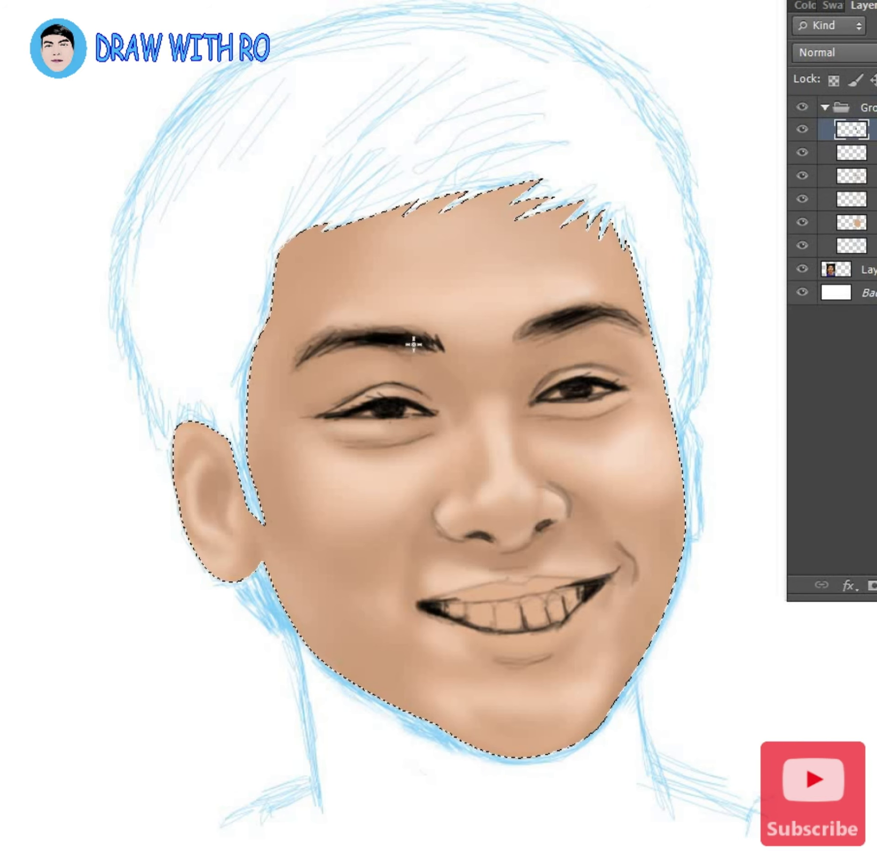
{"action": "left_click_drag", "start_coordinate": [326, 416], "coordinate": [439, 411]}
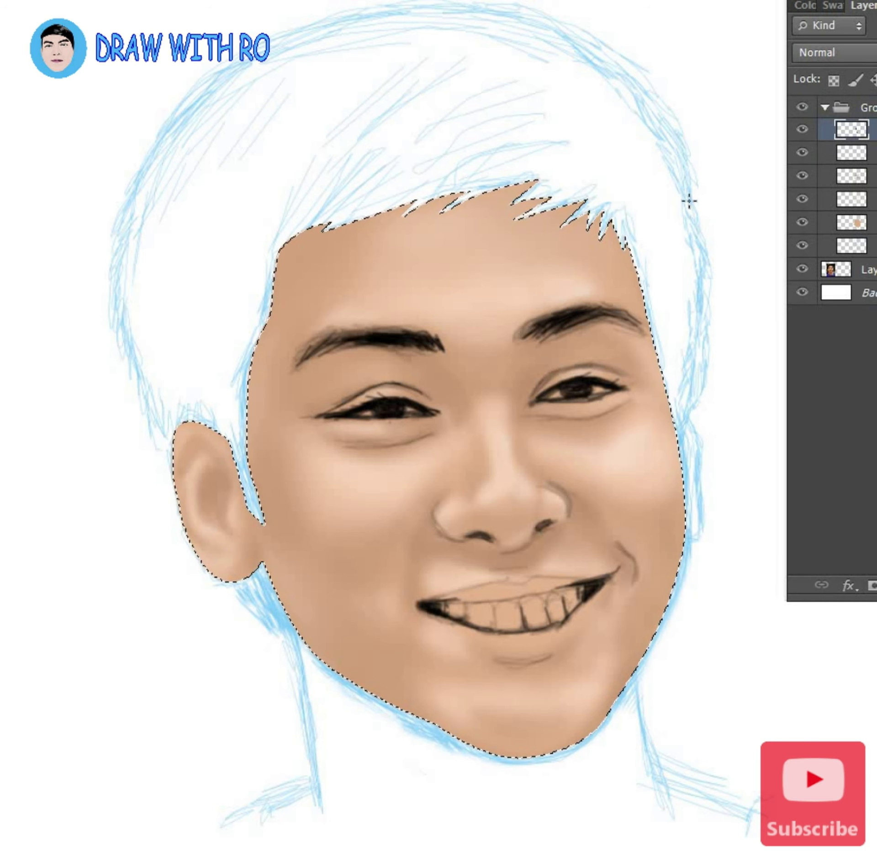
On a new layer, paint the upper and lower lips a muted red
{"action": "left_click", "coordinate": [851, 176]}
{"action": "key", "text": "ctrl+alt+shift+n"}
{"action": "left_click", "coordinate": [393, 270]}
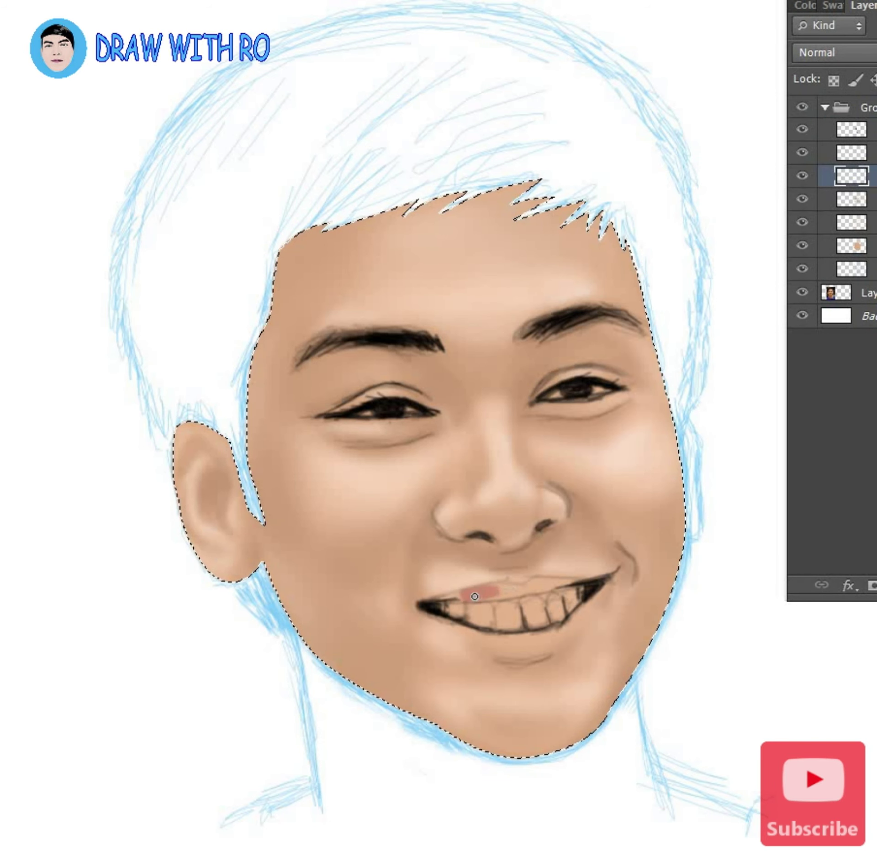
{"action": "mouse_move", "coordinate": [429, 596]}
{"action": "left_mouse_down"}
{"action": "mouse_move", "coordinate": [593, 581]}
{"action": "mouse_move", "coordinate": [510, 594]}
{"action": "left_mouse_up"}
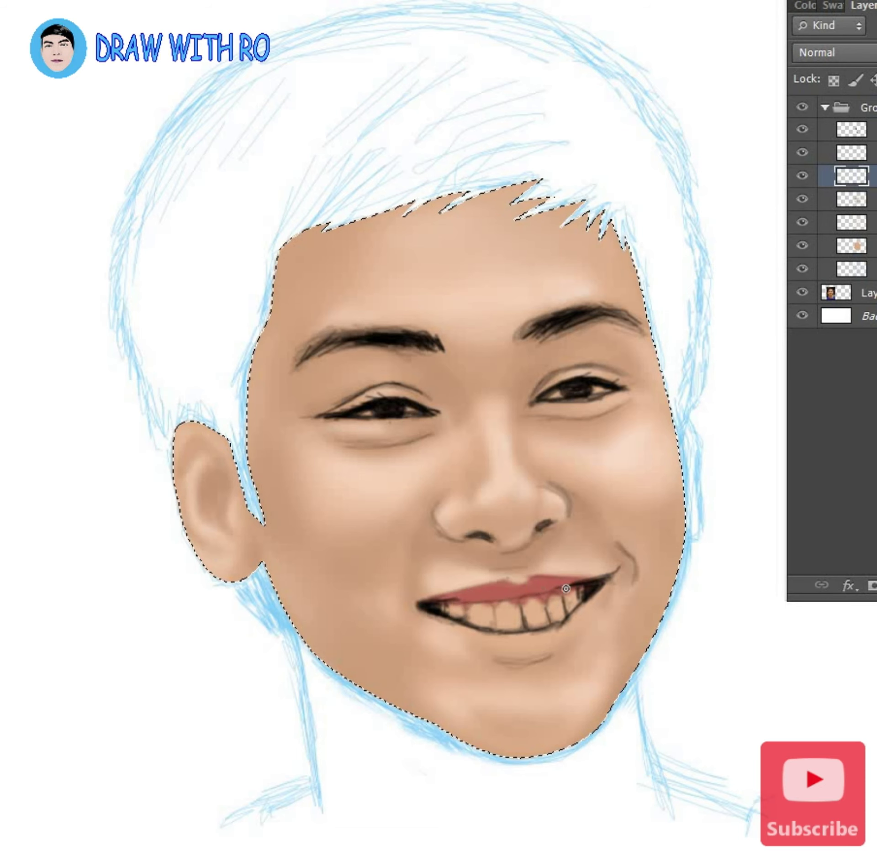
{"action": "mouse_move", "coordinate": [565, 589]}
{"action": "left_mouse_down"}
{"action": "mouse_move", "coordinate": [548, 648]}
{"action": "mouse_move", "coordinate": [497, 658]}
{"action": "mouse_move", "coordinate": [589, 598]}
{"action": "left_mouse_up"}
{"action": "mouse_move", "coordinate": [505, 649]}
{"action": "left_mouse_down"}
{"action": "mouse_move", "coordinate": [455, 632]}
{"action": "mouse_move", "coordinate": [521, 657]}
{"action": "mouse_move", "coordinate": [571, 612]}
{"action": "left_mouse_up"}
{"action": "left_click_drag", "start_coordinate": [439, 616], "coordinate": [510, 654]}
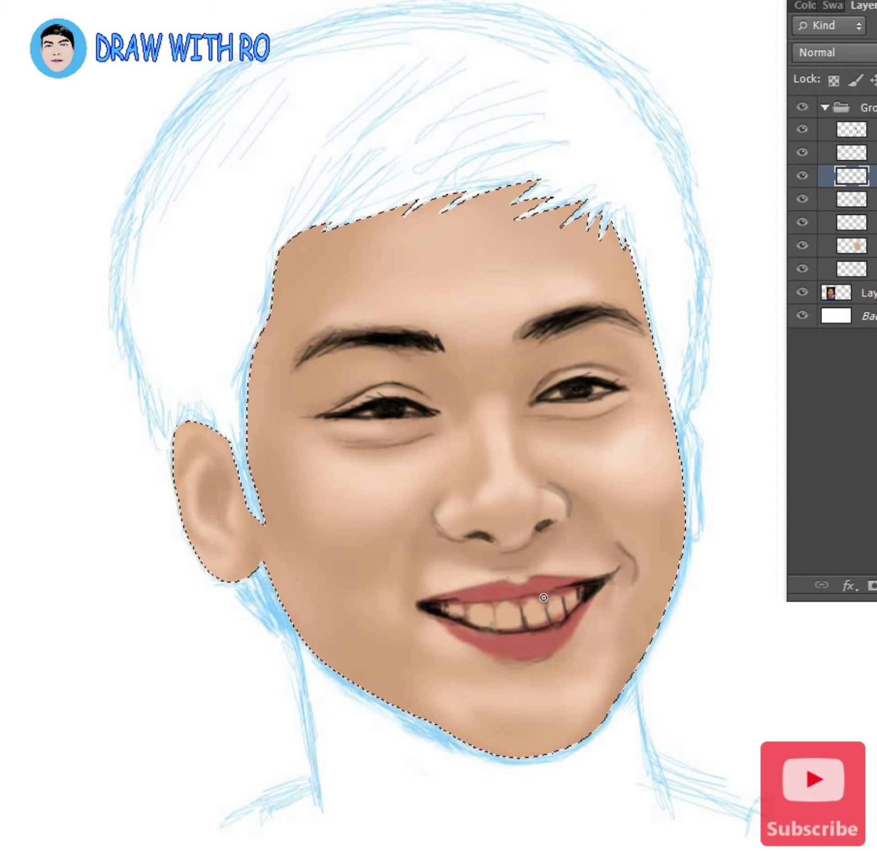
Add new empty layers and switch the active layer within the group
{"action": "key", "text": "ctrl+shift+alt+n"}
{"action": "left_click", "coordinate": [802, 133]}
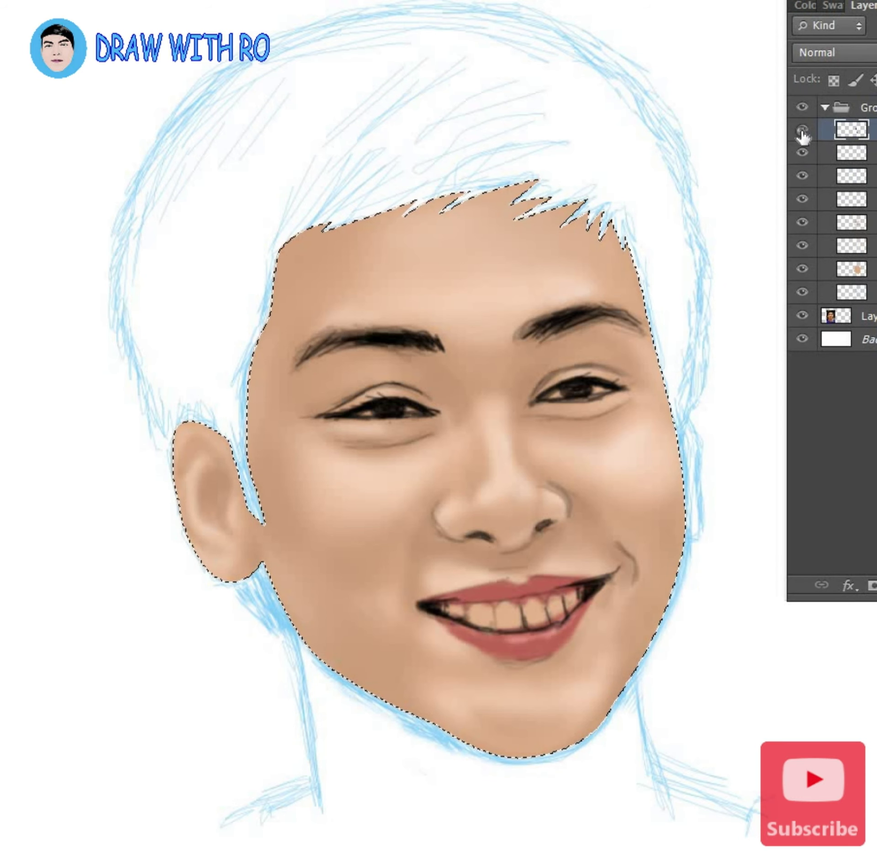
{"action": "left_click", "coordinate": [851, 176]}
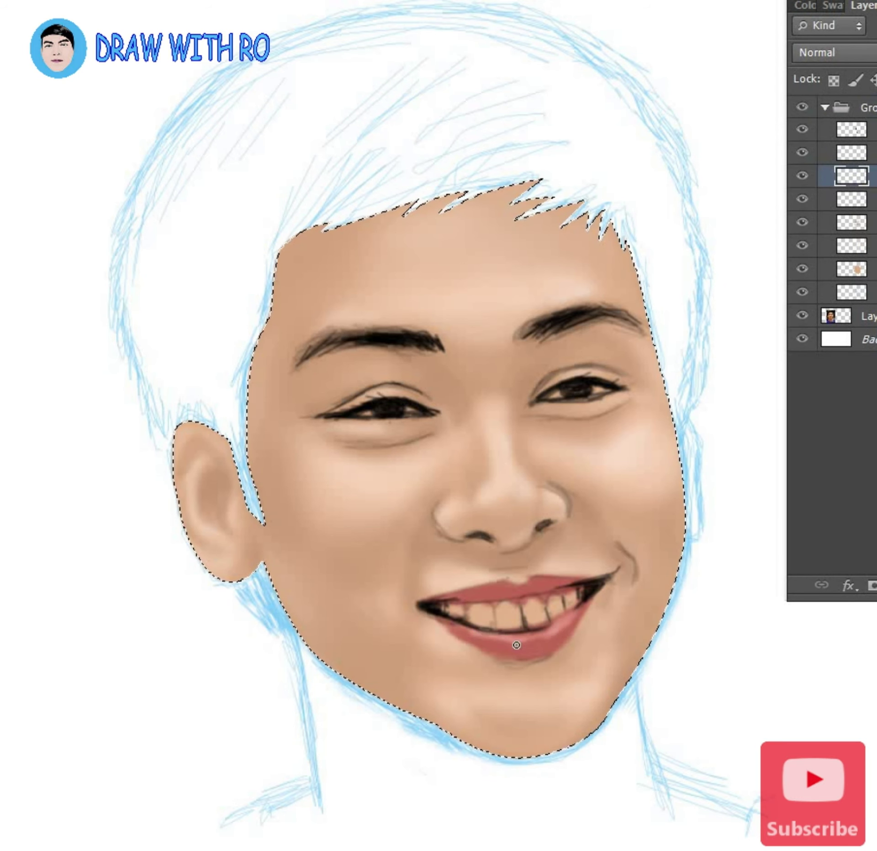
{"action": "key", "text": "alt+bracketright"}
{"action": "key", "text": "alt+bracketright"}
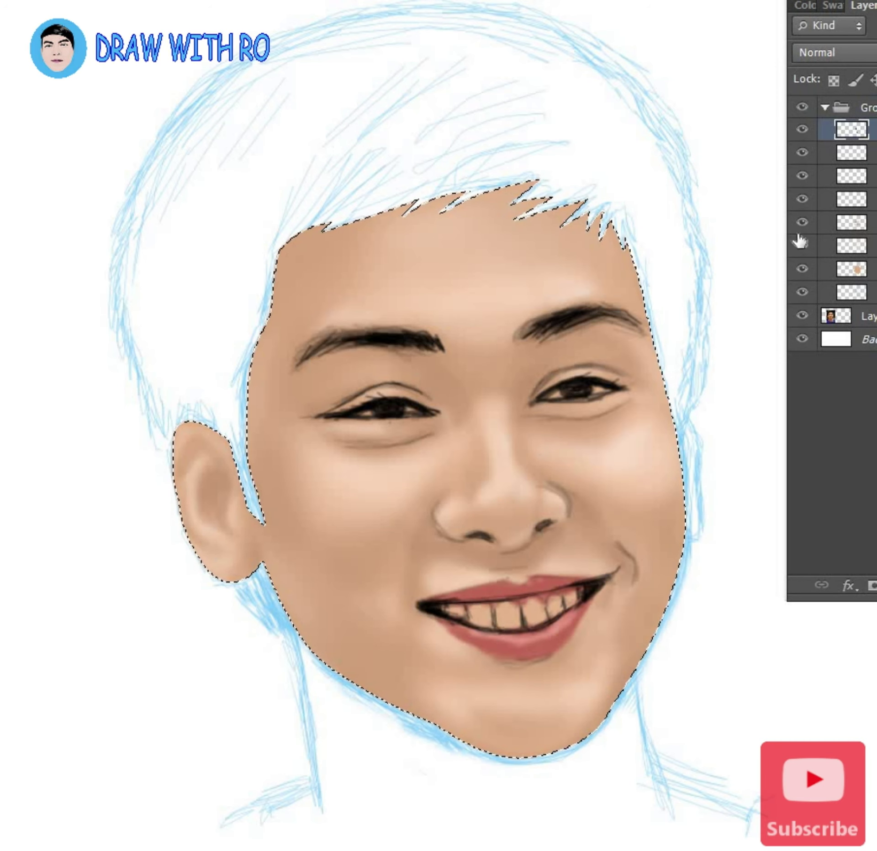
{"action": "key", "text": "ctrl+shift+alt+n"}
In a light colour, add eye catchlights, a nose-bridge glint and brightness under the left eye
{"action": "left_click", "coordinate": [373, 251]}
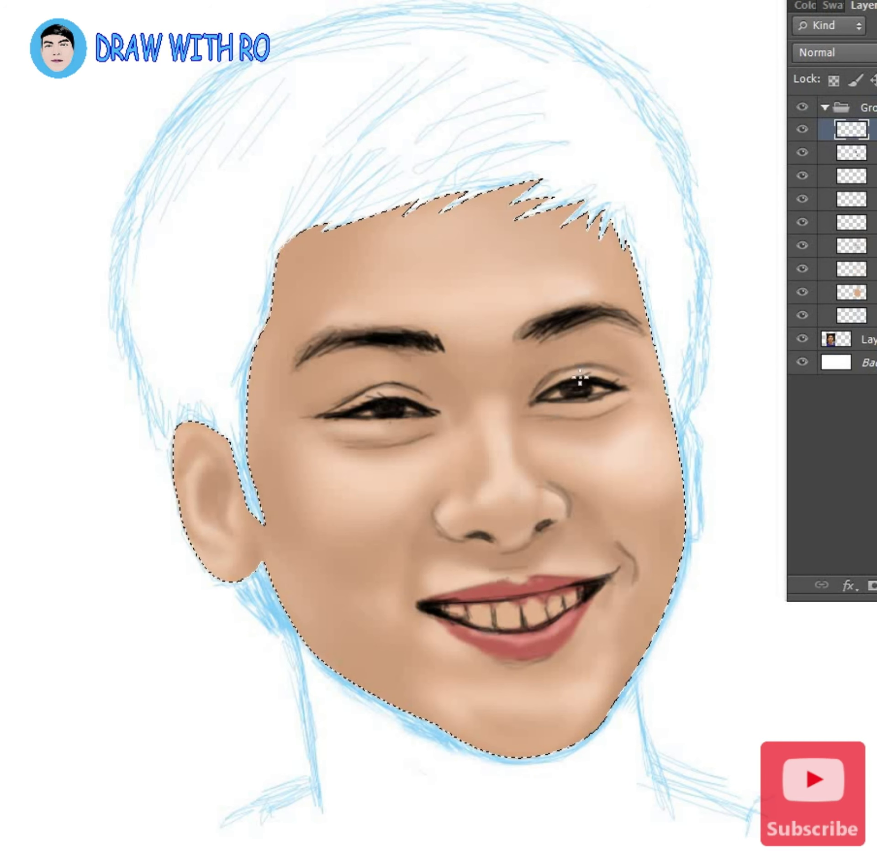
{"action": "left_click", "coordinate": [383, 406]}
{"action": "left_click_drag", "start_coordinate": [593, 388], "coordinate": [629, 388]}
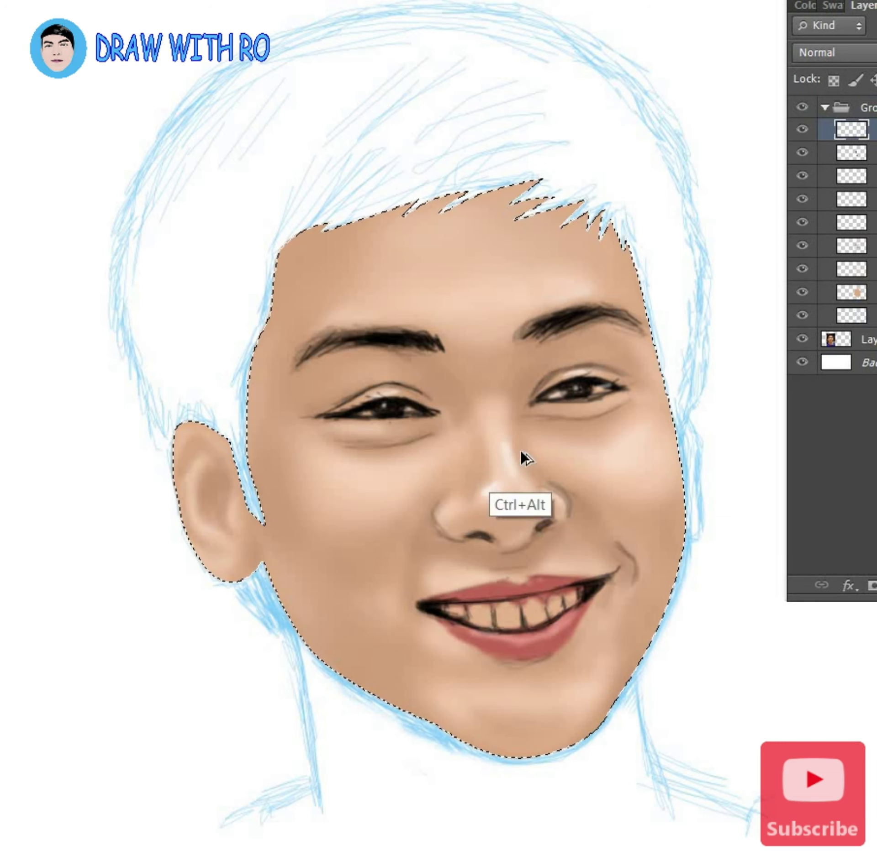
{"action": "left_click_drag", "start_coordinate": [509, 431], "coordinate": [489, 488]}
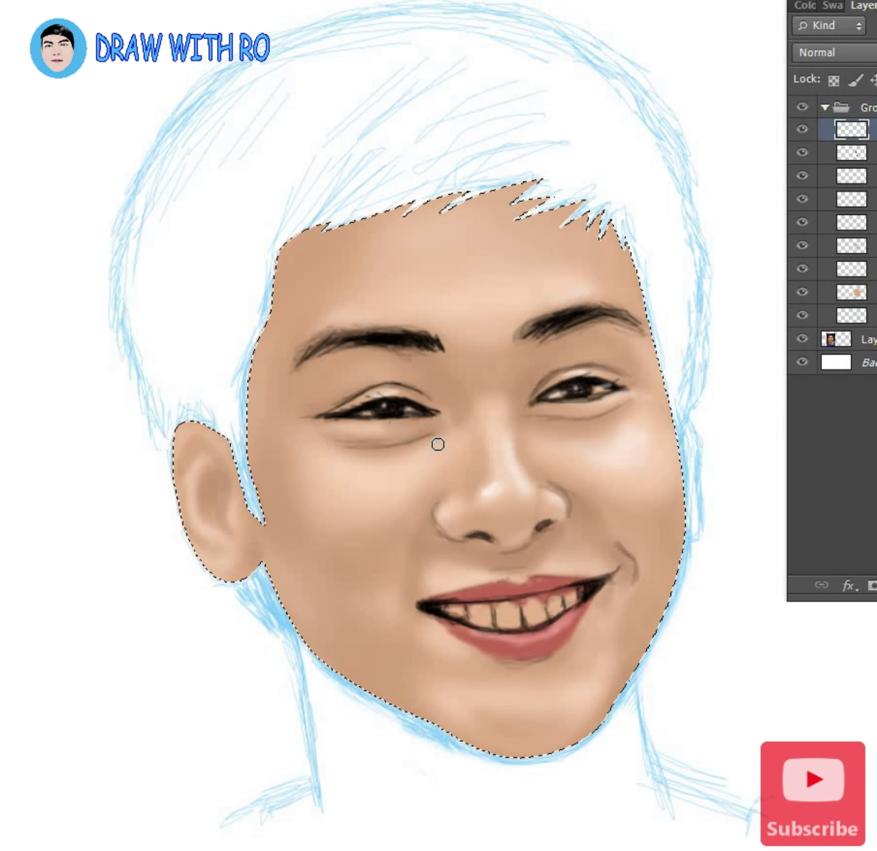
{"action": "left_click_drag", "start_coordinate": [438, 444], "coordinate": [344, 464]}
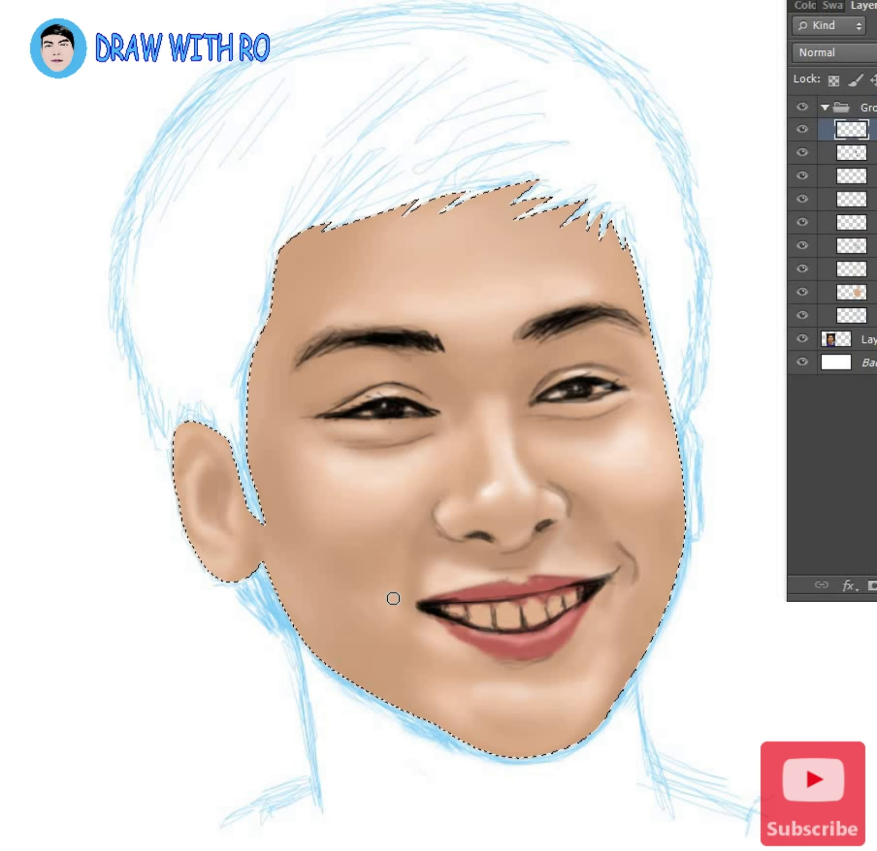
Enlarge the brush and add another empty layer
{"action": "key", "text": "bracketright"}
{"action": "key", "text": "bracketright"}
{"action": "key", "text": "bracketright"}
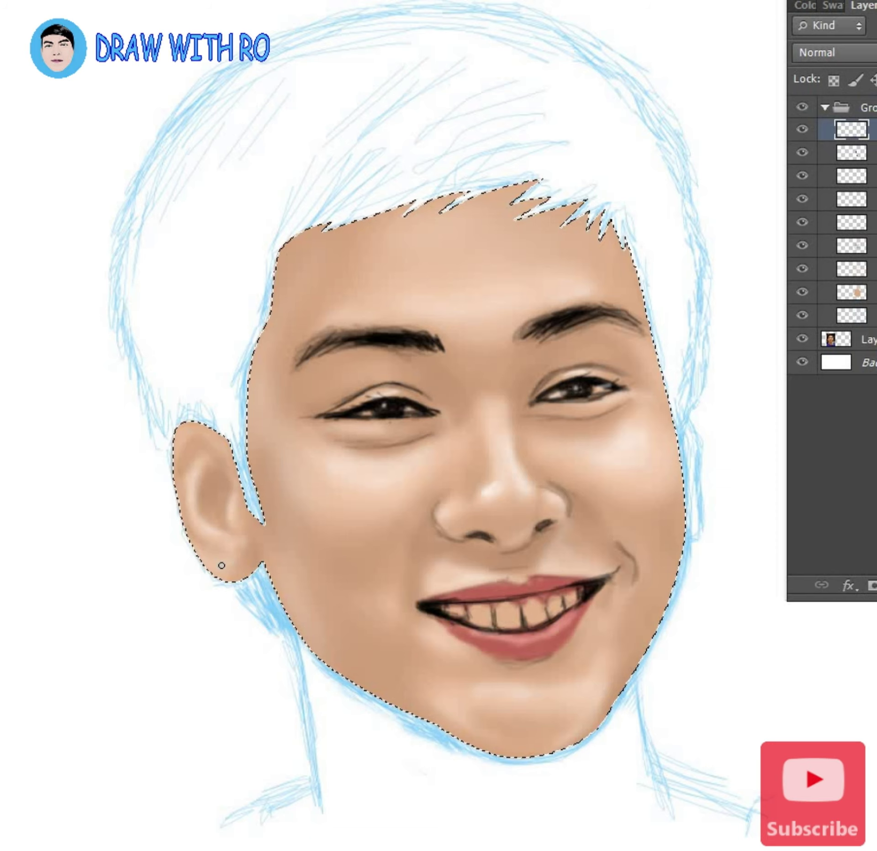
{"action": "key", "text": "ctrl+shift+alt+n"}
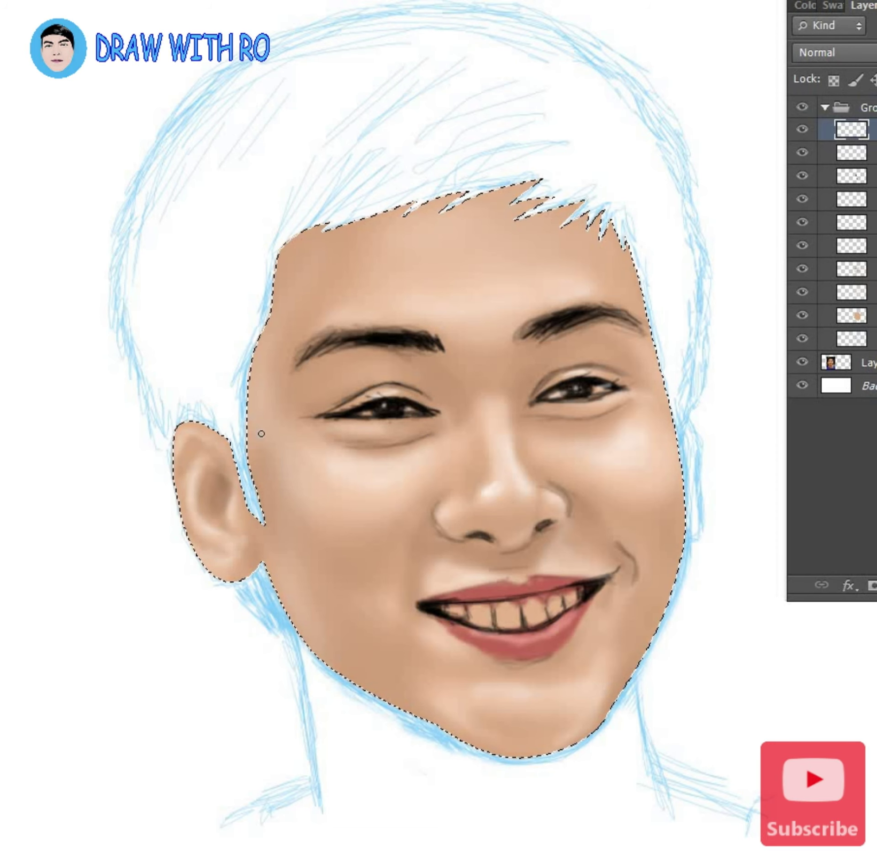
{"action": "key", "text": "bracketright"}
{"action": "key", "text": "bracketright"}
{"action": "key", "text": "bracketright"}
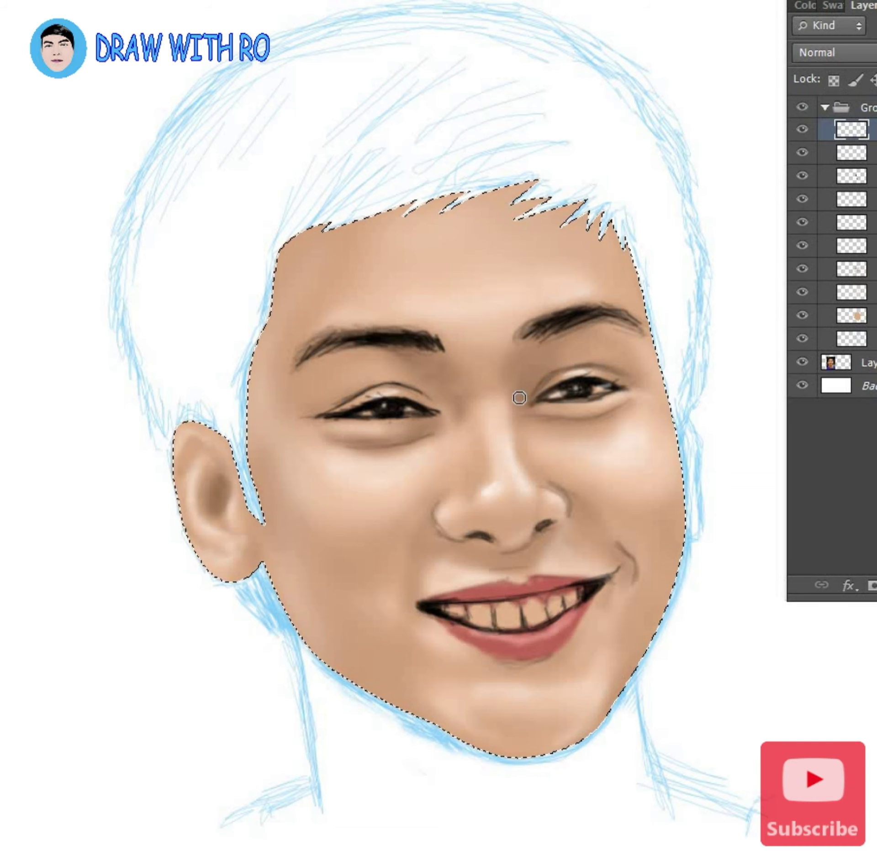
Darken the shadow under the nose and around both eyes, and soften the eyebrows browner
{"action": "mouse_move", "coordinate": [458, 543]}
{"action": "left_mouse_down"}
{"action": "mouse_move", "coordinate": [551, 535]}
{"action": "mouse_move", "coordinate": [477, 559]}
{"action": "left_mouse_up"}
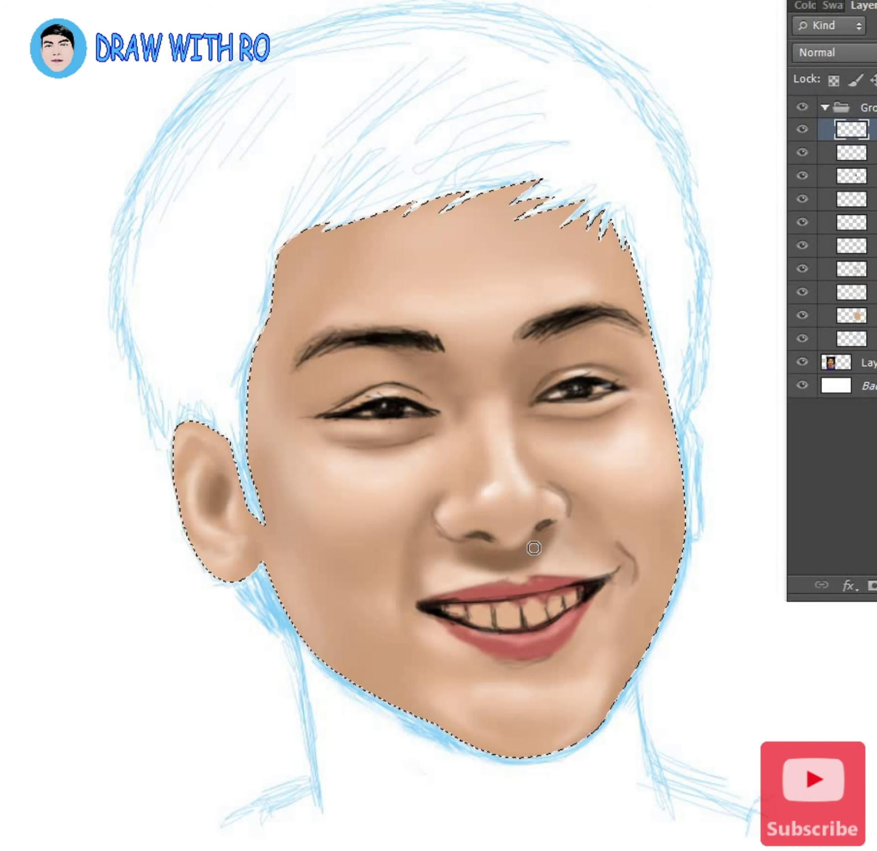
{"action": "left_click_drag", "start_coordinate": [586, 402], "coordinate": [549, 356]}
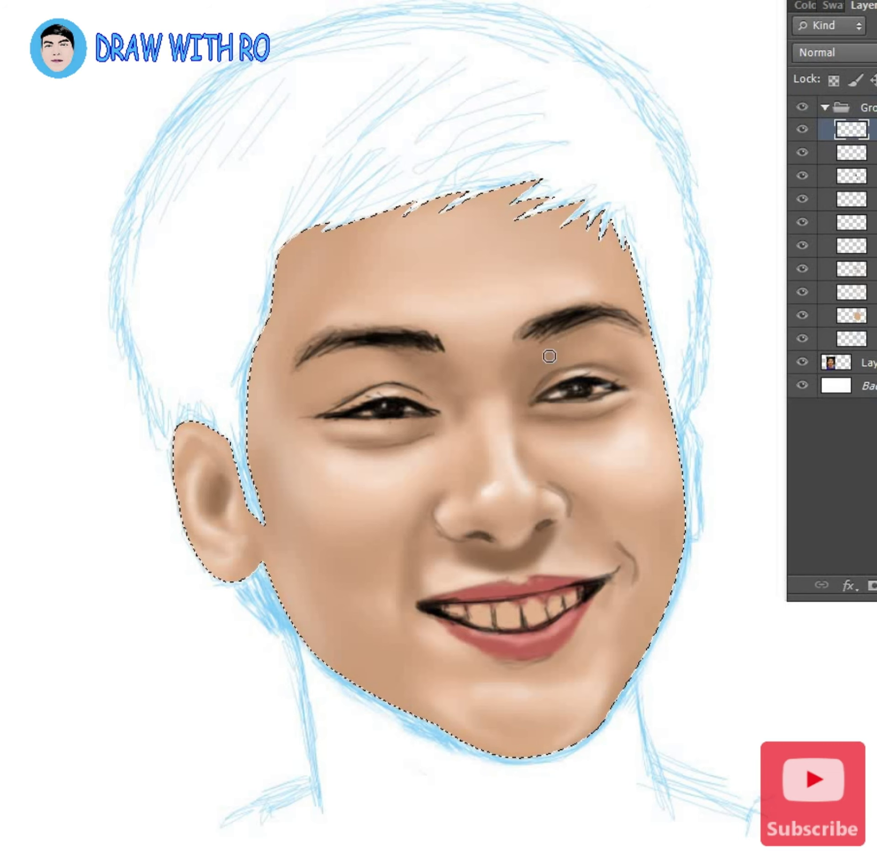
{"action": "left_click_drag", "start_coordinate": [514, 400], "coordinate": [541, 372]}
{"action": "left_click_drag", "start_coordinate": [470, 402], "coordinate": [407, 382]}
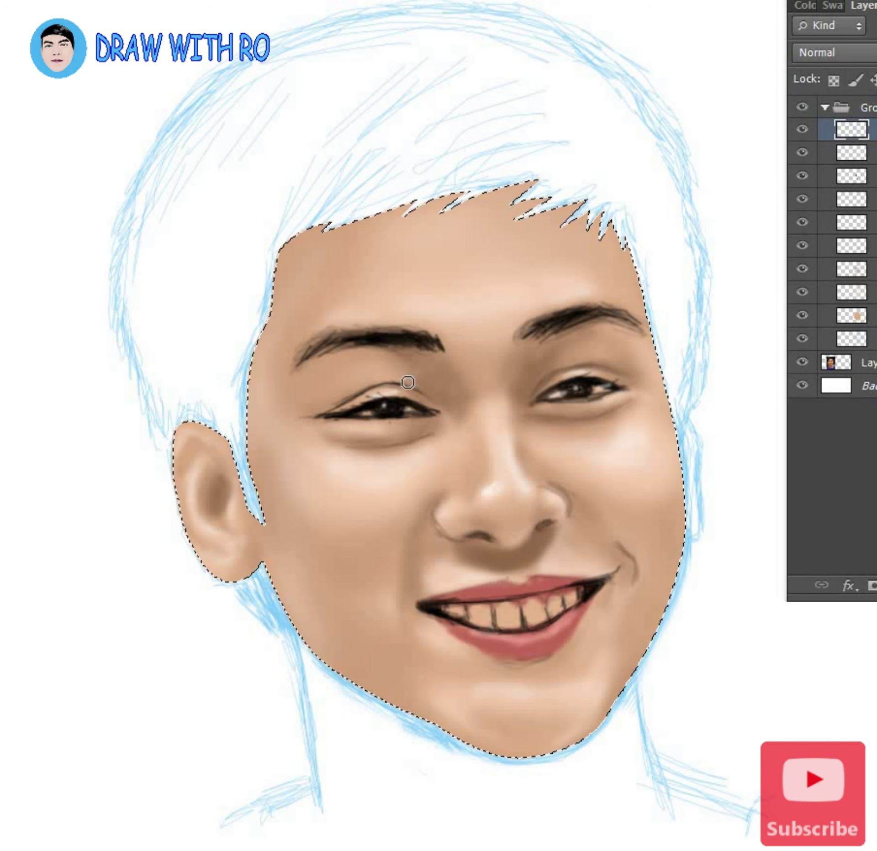
{"action": "left_click_drag", "start_coordinate": [311, 352], "coordinate": [438, 343]}
{"action": "left_click_drag", "start_coordinate": [526, 328], "coordinate": [639, 320]}
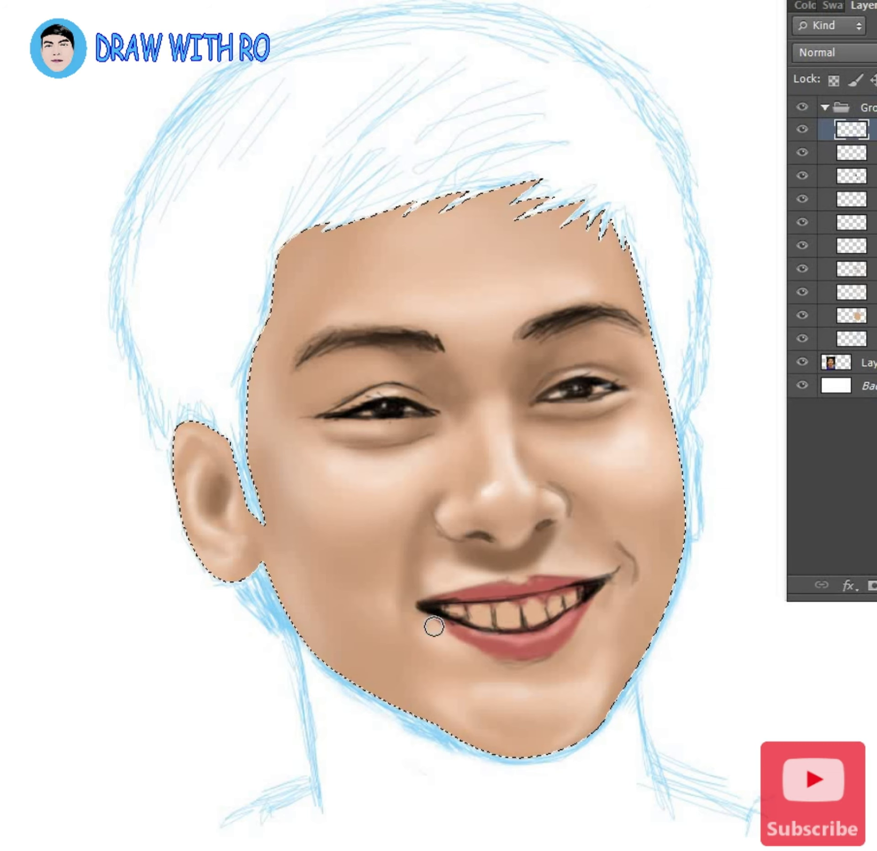
Shade the right mouth corner, cheek crease and upper ear, then add a new layer
{"action": "left_click_drag", "start_coordinate": [609, 550], "coordinate": [632, 576]}
{"action": "left_click_drag", "start_coordinate": [607, 516], "coordinate": [570, 502]}
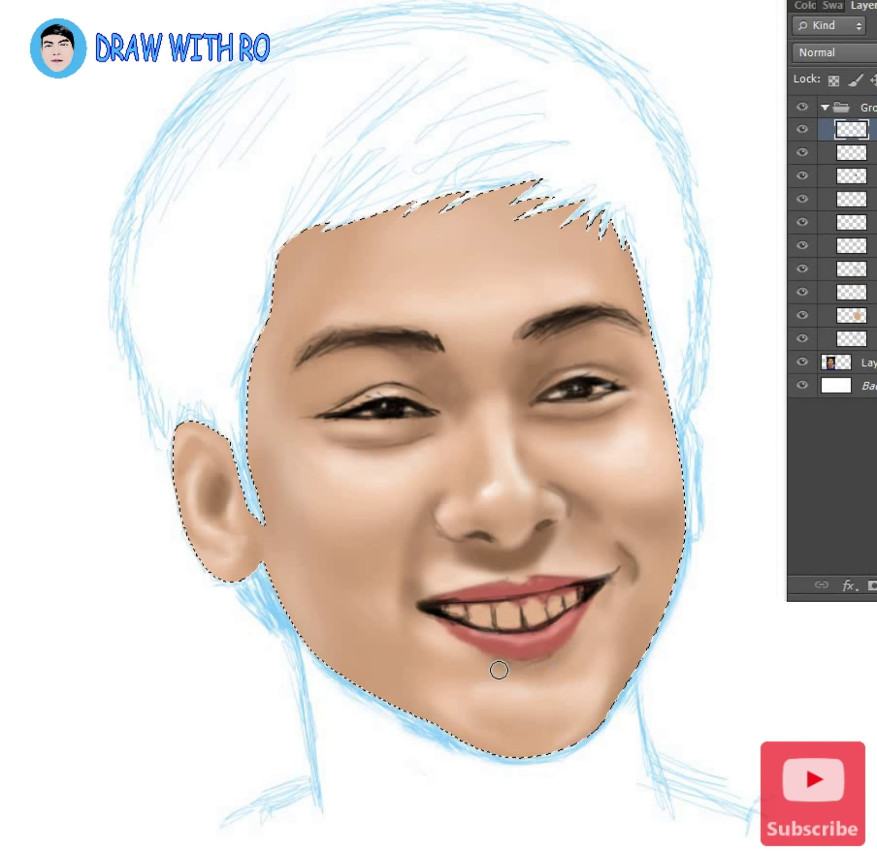
{"action": "left_click_drag", "start_coordinate": [382, 639], "coordinate": [410, 653]}
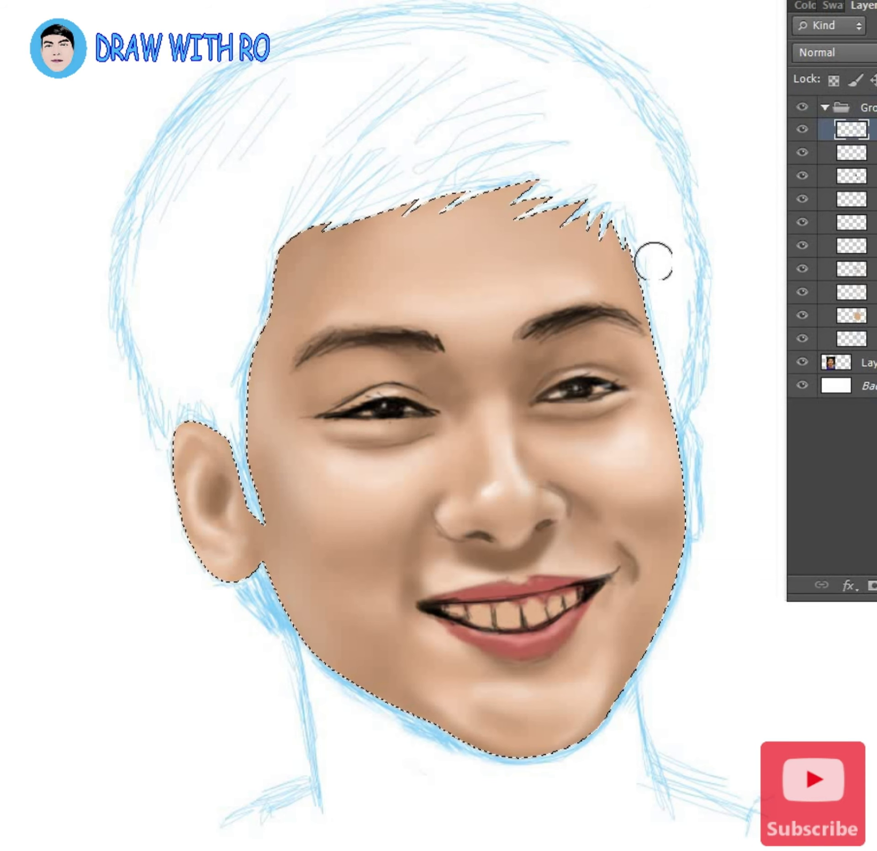
{"action": "key", "text": "bracketright"}
{"action": "key", "text": "bracketright"}
{"action": "left_click_drag", "start_coordinate": [220, 414], "coordinate": [192, 452]}
{"action": "key", "text": "bracketleft"}
{"action": "key", "text": "bracketleft"}
{"action": "key", "text": "bracketleft"}
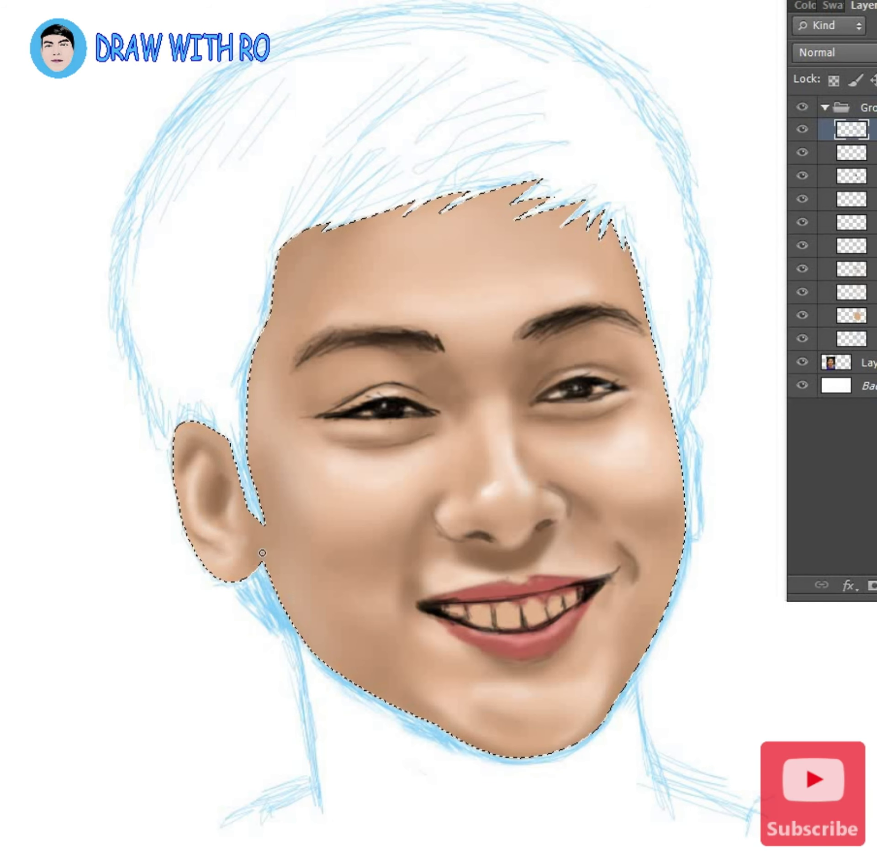
{"action": "left_click", "coordinate": [852, 222]}
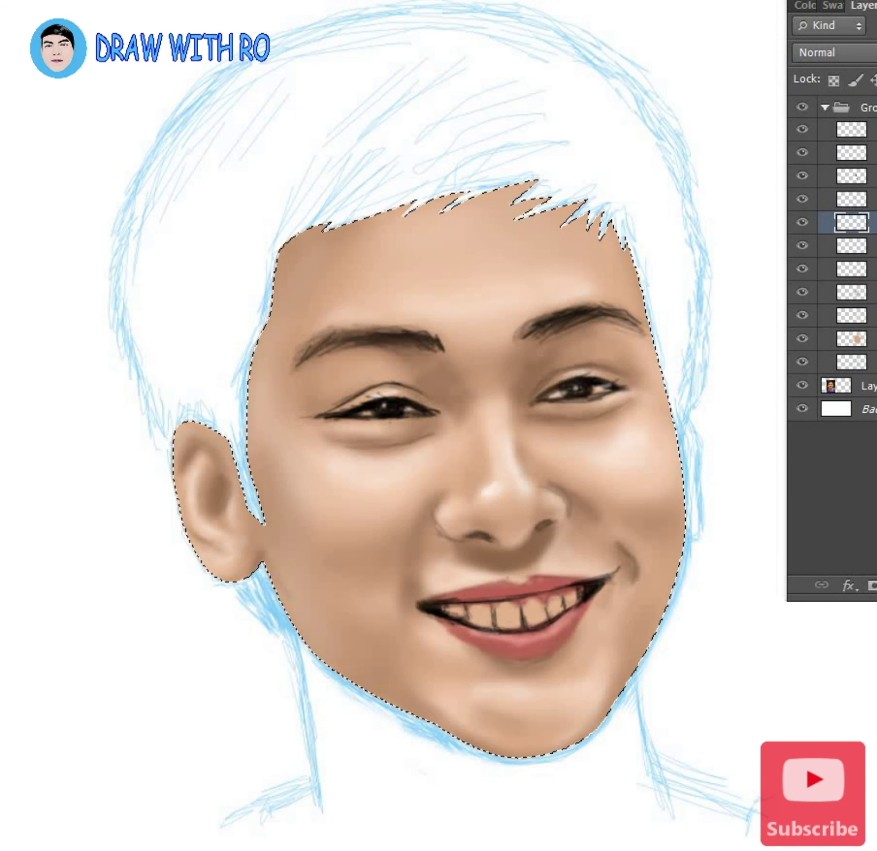
Paint the front teeth white with grey shading along their edges
{"action": "mouse_move", "coordinate": [445, 609]}
{"action": "left_mouse_down"}
{"action": "mouse_move", "coordinate": [477, 624]}
{"action": "mouse_move", "coordinate": [576, 599]}
{"action": "left_mouse_up"}
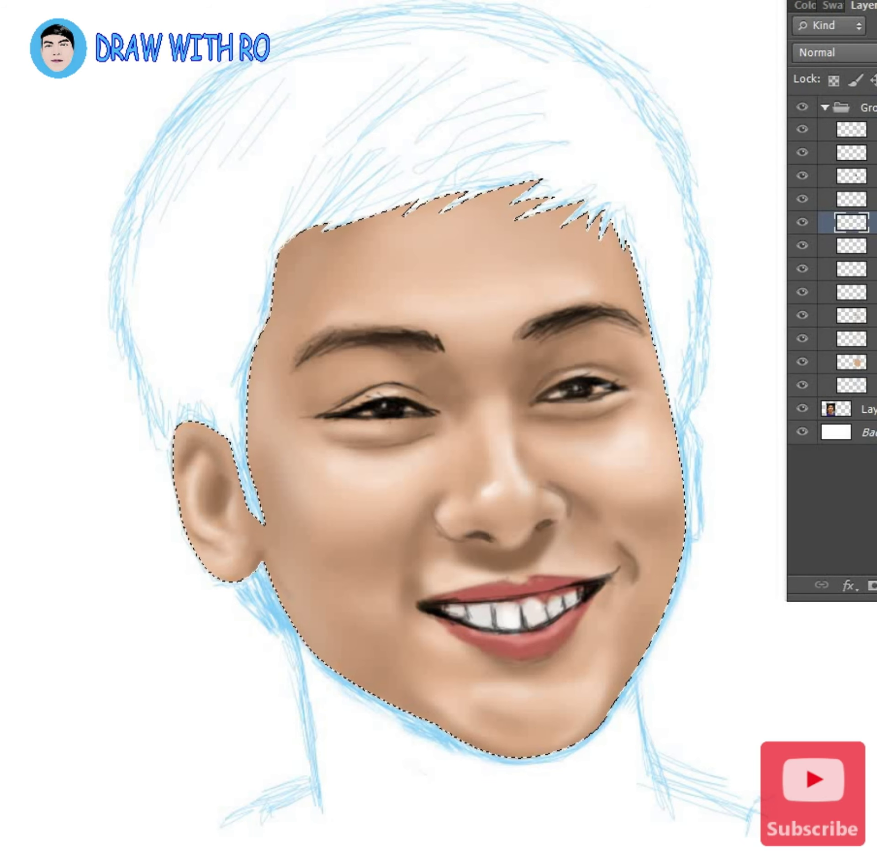
{"action": "key", "text": "alt+bracketright"}
{"action": "key", "text": "alt+bracketright"}
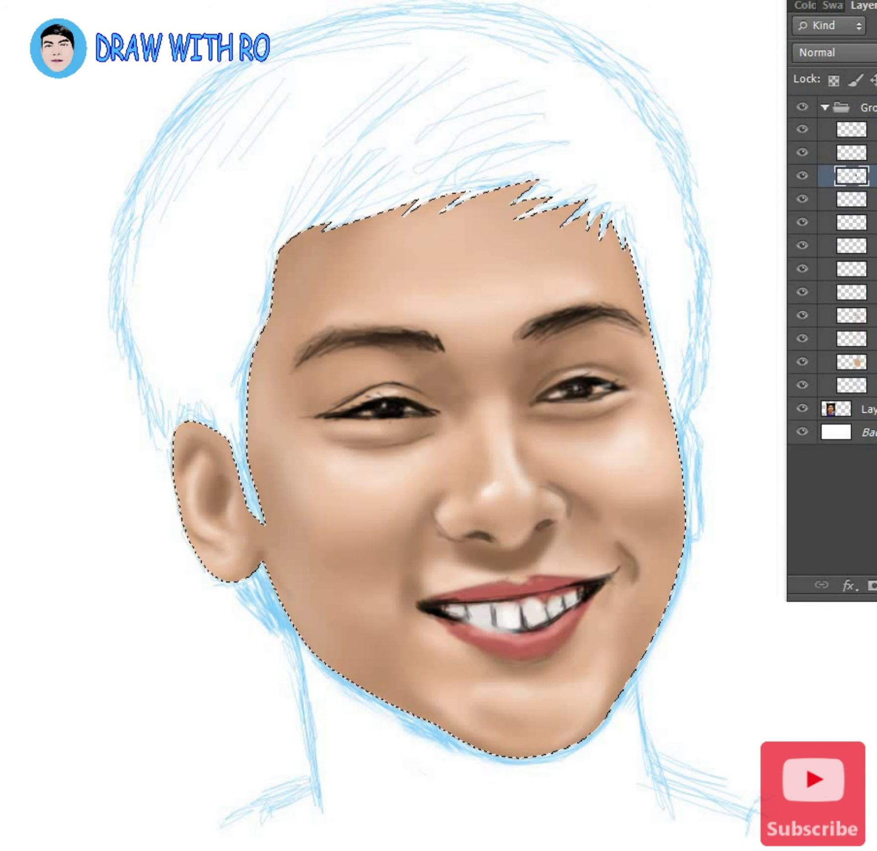
{"action": "left_click_drag", "start_coordinate": [455, 620], "coordinate": [489, 630]}
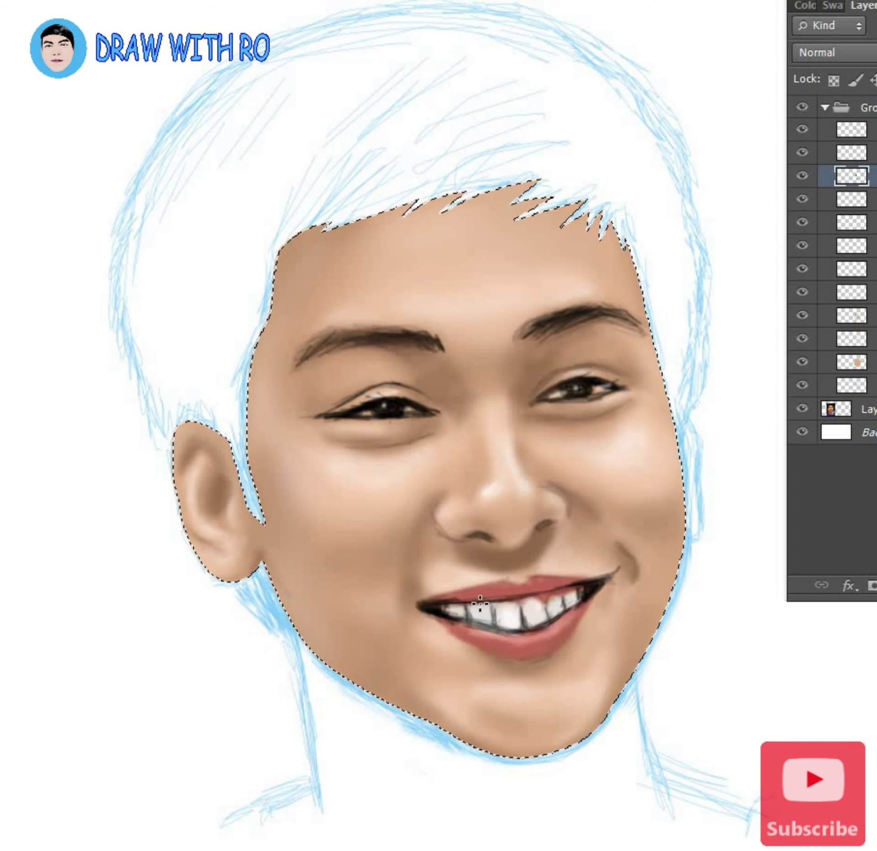
{"action": "mouse_move", "coordinate": [457, 614]}
{"action": "left_mouse_down"}
{"action": "mouse_move", "coordinate": [528, 631]}
{"action": "mouse_move", "coordinate": [498, 632]}
{"action": "left_mouse_up"}
{"action": "key", "text": "alt+bracketleft"}
{"action": "key", "text": "alt+bracketleft"}
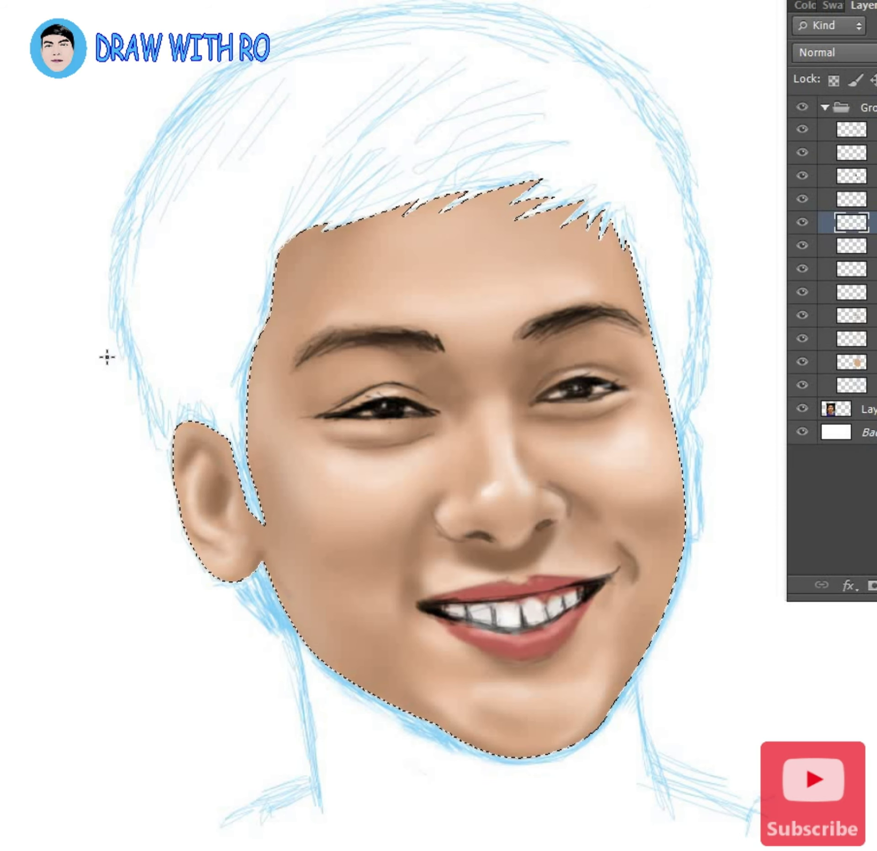
Sample the ear's skin tone, darken the ear's inner shadows and deselect
{"action": "left_click", "coordinate": [223, 484], "text": "alt"}
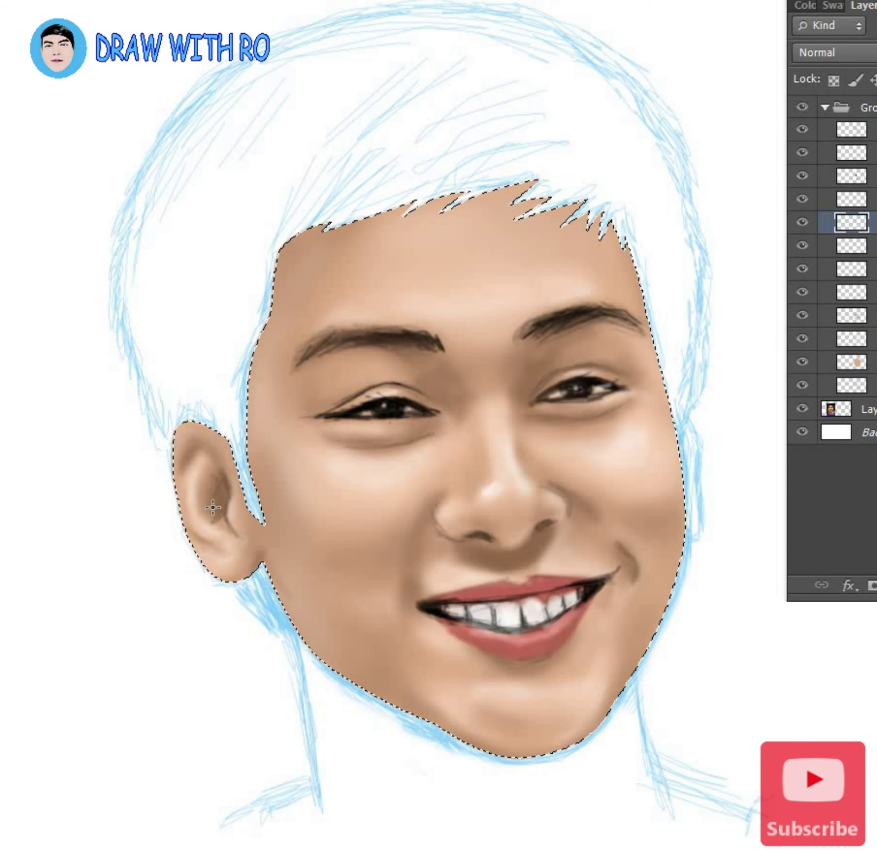
{"action": "left_click_drag", "start_coordinate": [212, 507], "coordinate": [188, 443]}
{"action": "left_click_drag", "start_coordinate": [200, 541], "coordinate": [216, 514]}
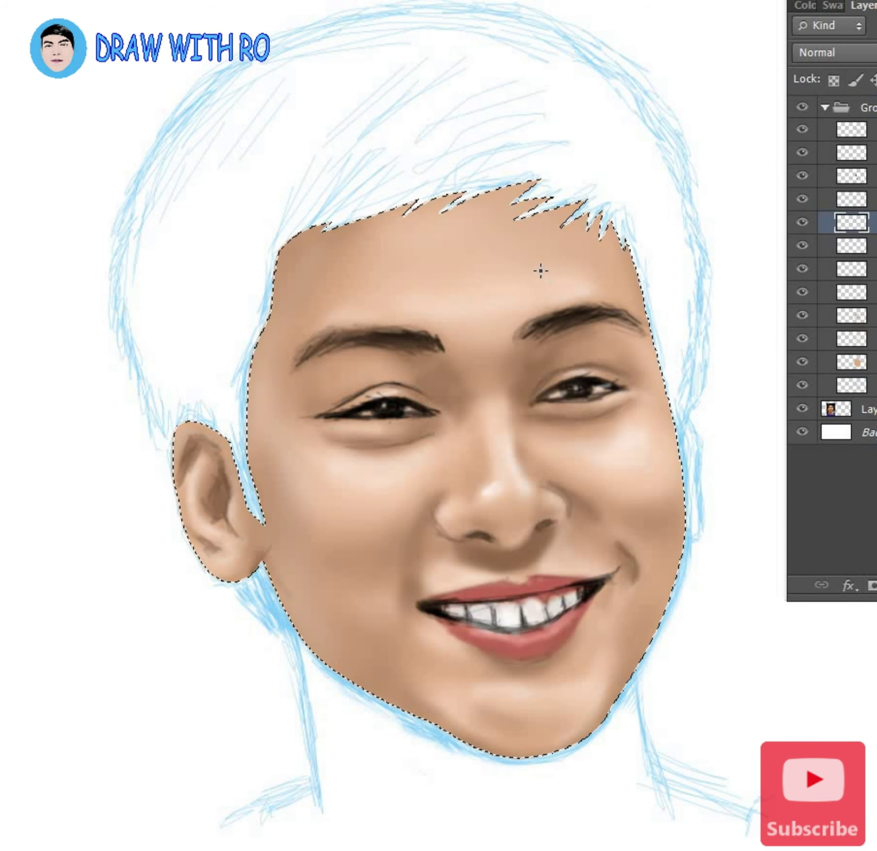
{"action": "key", "text": "ctrl+d"}
On a new layer, trace the hair outline from the ear up and over the head
{"action": "left_click", "coordinate": [293, 623]}
{"action": "left_click", "coordinate": [245, 577]}
{"action": "left_click", "coordinate": [174, 443]}
{"action": "left_click", "coordinate": [157, 414]}
{"action": "left_click", "coordinate": [139, 376]}
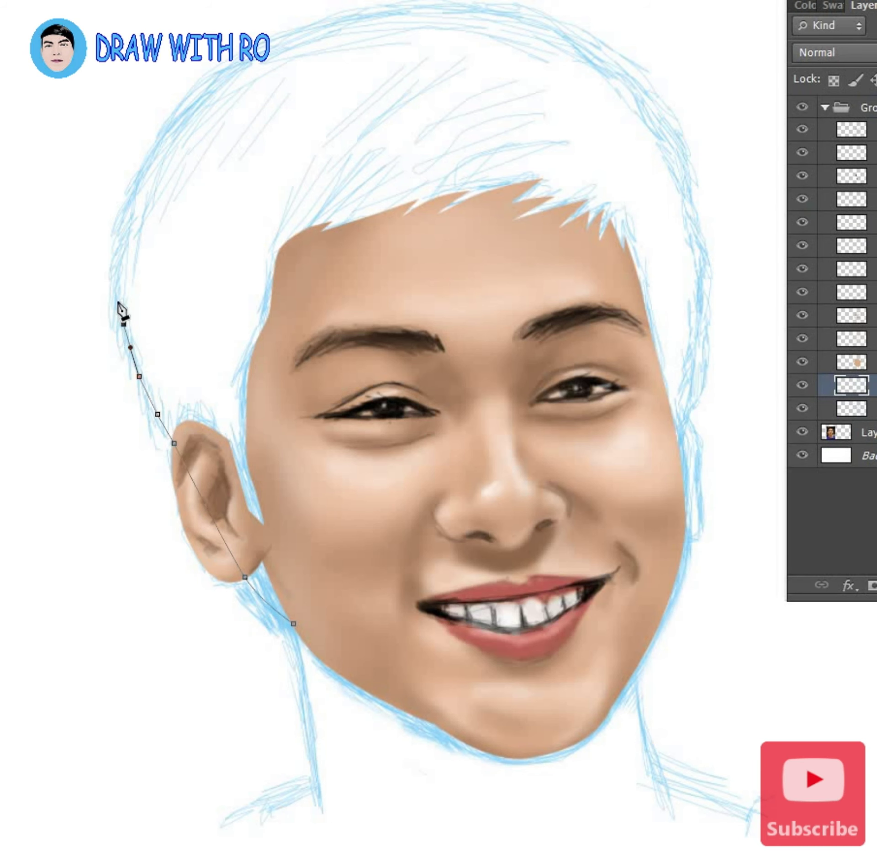
{"action": "left_click", "coordinate": [118, 269]}
{"action": "left_click", "coordinate": [132, 191]}
{"action": "left_click", "coordinate": [169, 125]}
{"action": "left_click", "coordinate": [419, 1]}
{"action": "left_click", "coordinate": [589, 46]}
{"action": "left_click", "coordinate": [676, 131]}
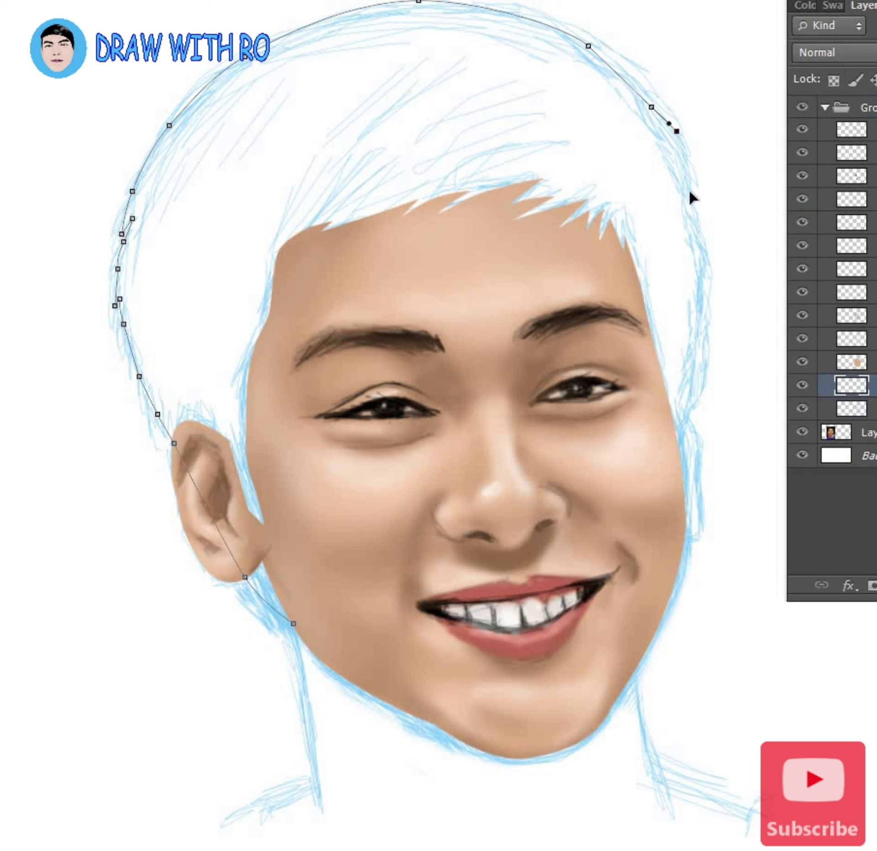
Finish the hair outline down the right side and fill the hair selection black
{"action": "left_click", "coordinate": [687, 167]}
{"action": "left_click", "coordinate": [696, 223]}
{"action": "left_click", "coordinate": [701, 276]}
{"action": "left_click", "coordinate": [699, 340]}
{"action": "left_click_drag", "start_coordinate": [693, 393], "coordinate": [690, 428]}
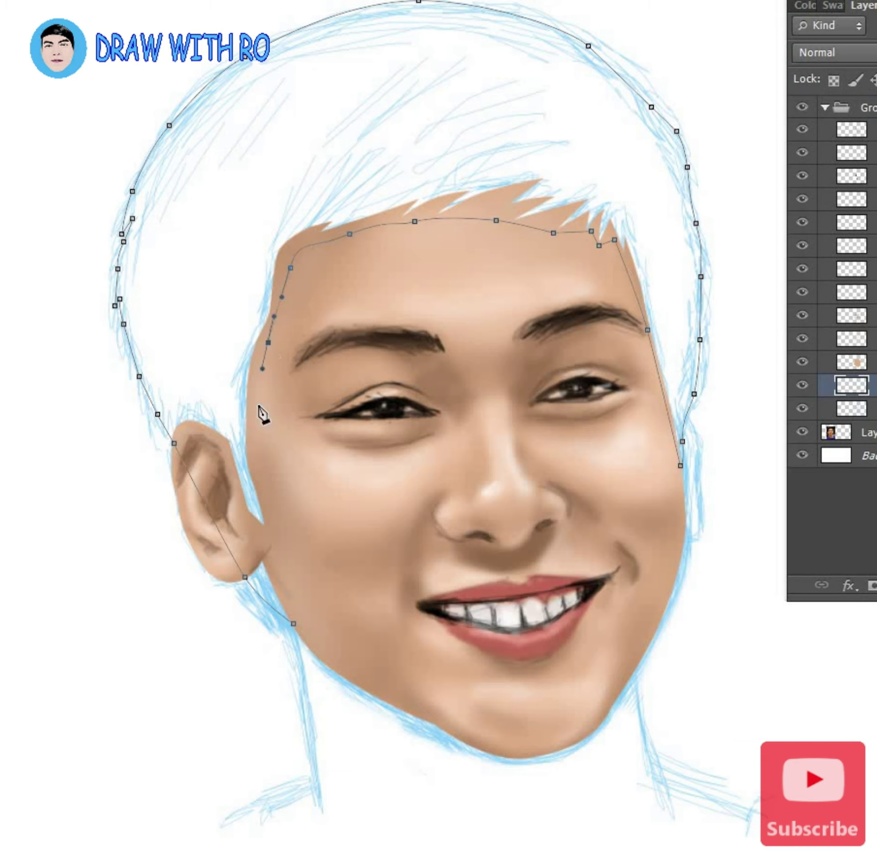
{"action": "right_click", "coordinate": [262, 413]}
{"action": "left_click", "coordinate": [261, 191]}
{"action": "key", "text": "alt+BackSpace"}
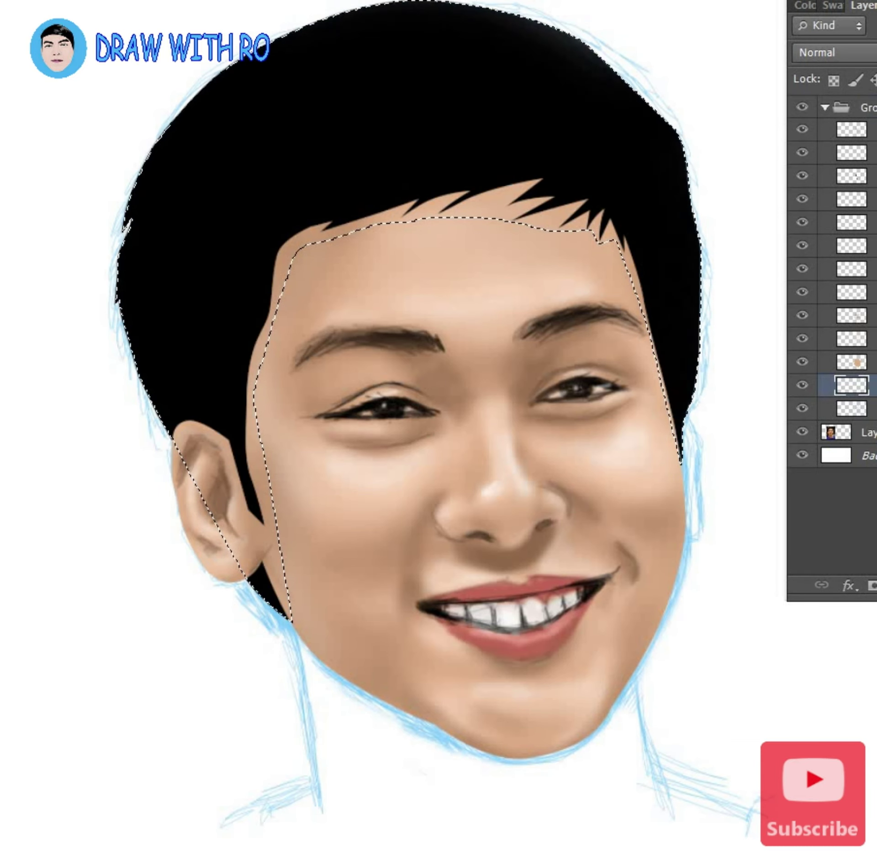
On a new layer, brush grey strand highlights over the top-left and left side of the hair
{"action": "key", "text": "ctrl+shift+alt+n"}
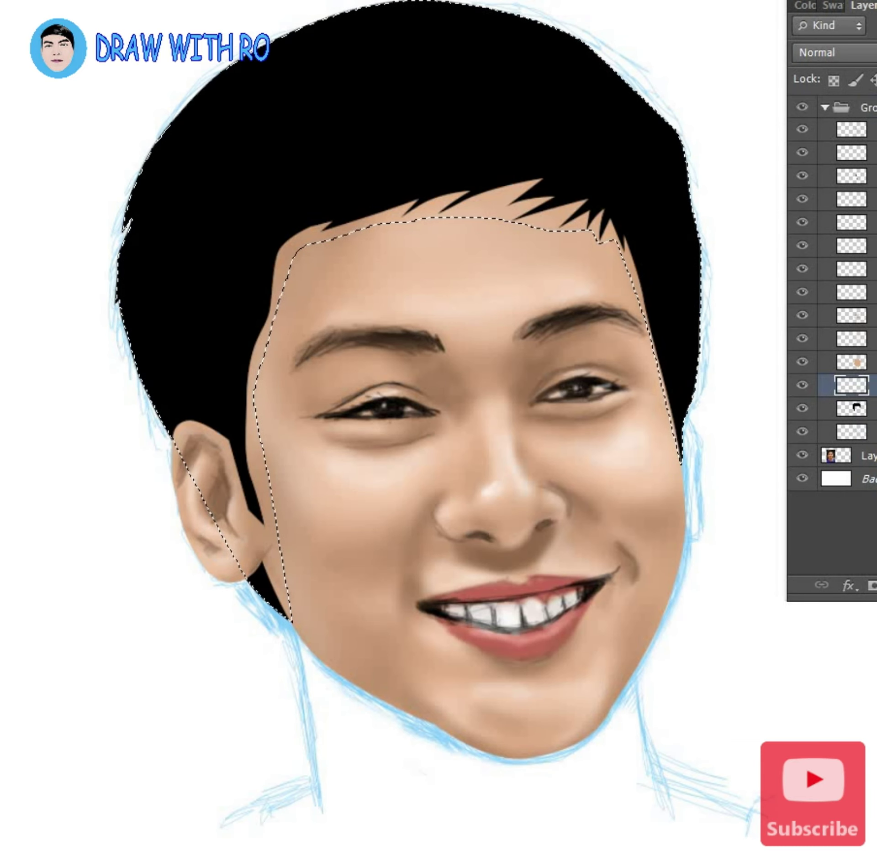
{"action": "left_click_drag", "start_coordinate": [361, 53], "coordinate": [274, 128]}
{"action": "left_click_drag", "start_coordinate": [434, 34], "coordinate": [315, 133]}
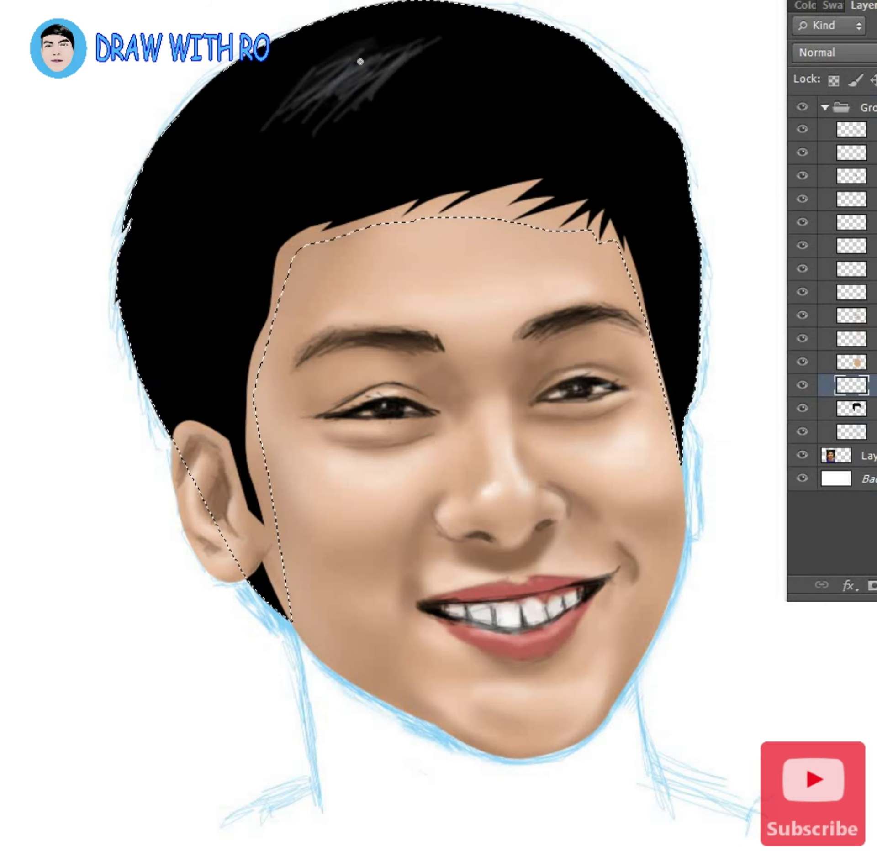
{"action": "left_click_drag", "start_coordinate": [320, 50], "coordinate": [151, 228]}
{"action": "mouse_move", "coordinate": [287, 57]}
{"action": "left_mouse_down"}
{"action": "mouse_move", "coordinate": [200, 174]}
{"action": "mouse_move", "coordinate": [150, 200]}
{"action": "left_mouse_up"}
{"action": "left_click_drag", "start_coordinate": [319, 62], "coordinate": [137, 292]}
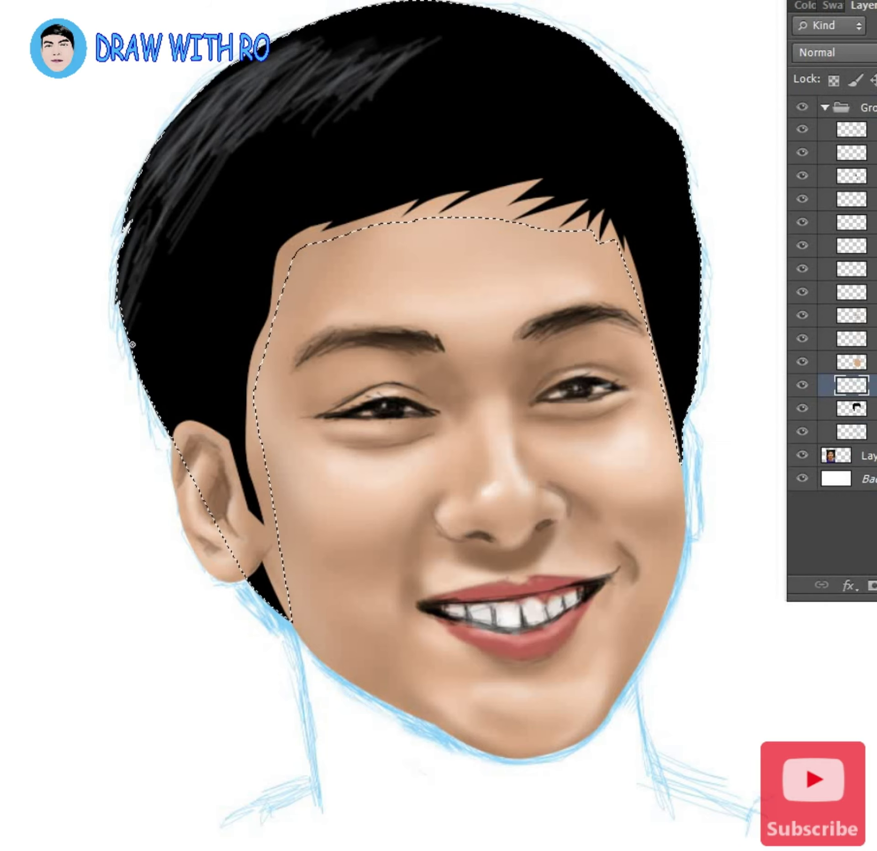
{"action": "left_click_drag", "start_coordinate": [219, 105], "coordinate": [134, 347]}
{"action": "left_click_drag", "start_coordinate": [175, 228], "coordinate": [136, 366]}
{"action": "left_click_drag", "start_coordinate": [192, 221], "coordinate": [156, 396]}
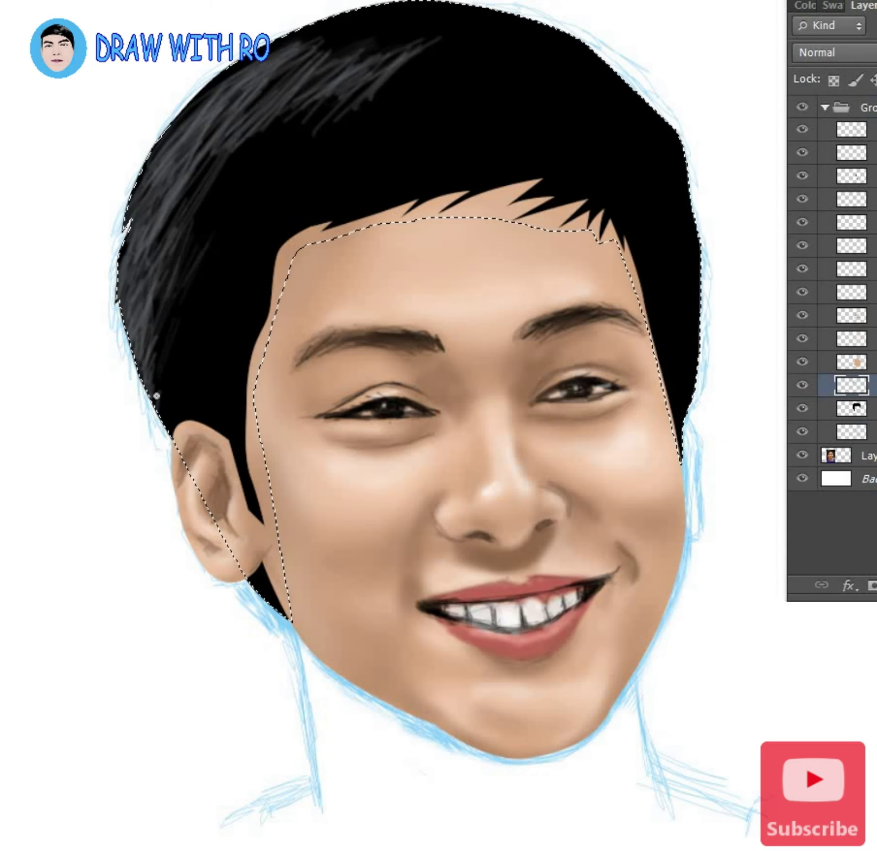
Add grey strand highlights across the crown and down the right side of the hair
{"action": "left_click_drag", "start_coordinate": [220, 334], "coordinate": [174, 183]}
{"action": "left_click_drag", "start_coordinate": [278, 137], "coordinate": [195, 218]}
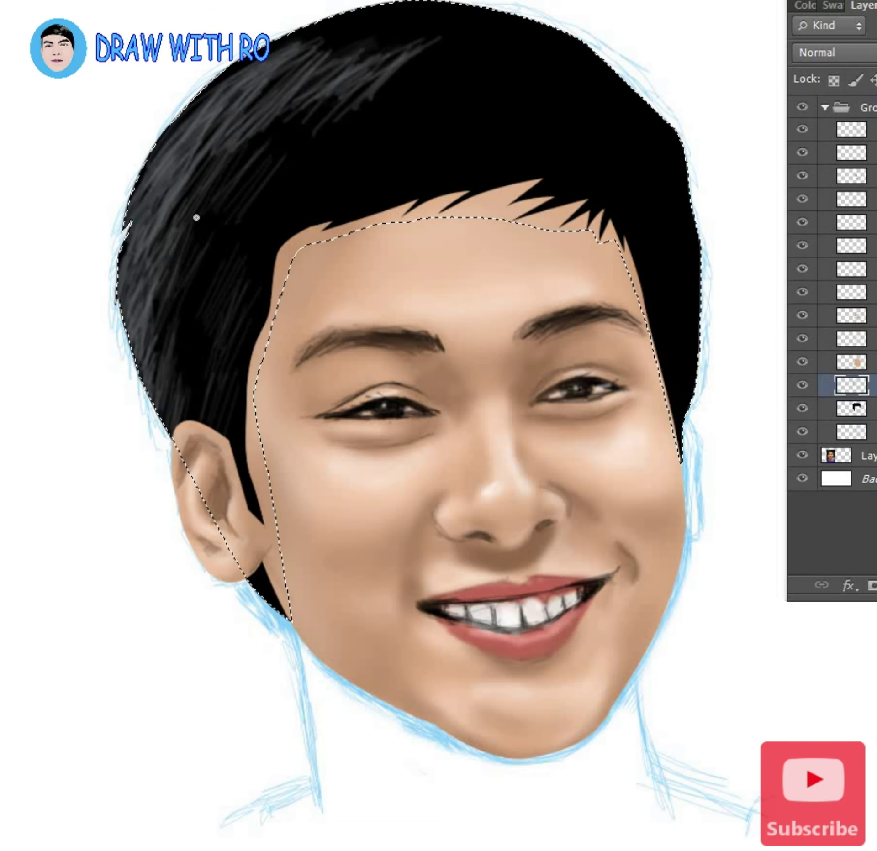
{"action": "left_click_drag", "start_coordinate": [411, 80], "coordinate": [361, 156]}
{"action": "mouse_move", "coordinate": [502, 30]}
{"action": "left_mouse_down"}
{"action": "mouse_move", "coordinate": [444, 130]}
{"action": "mouse_move", "coordinate": [367, 194]}
{"action": "mouse_move", "coordinate": [329, 85]}
{"action": "left_mouse_up"}
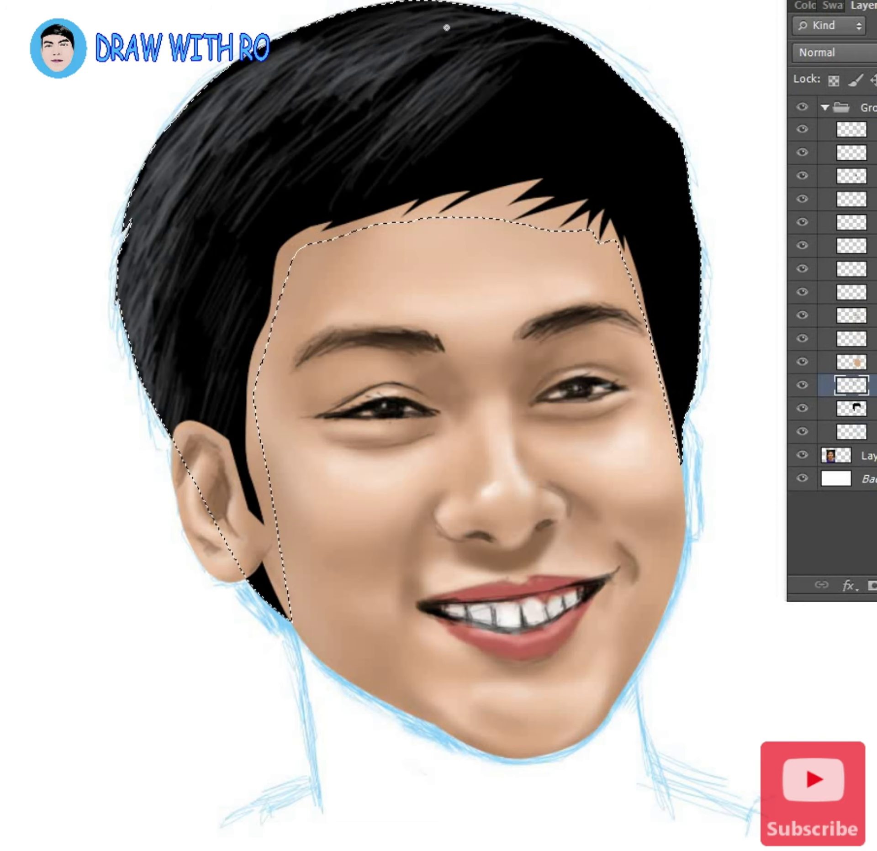
{"action": "left_click_drag", "start_coordinate": [366, 26], "coordinate": [249, 98]}
{"action": "left_click_drag", "start_coordinate": [413, 27], "coordinate": [263, 91]}
{"action": "left_click_drag", "start_coordinate": [418, 61], "coordinate": [438, 157]}
{"action": "mouse_move", "coordinate": [484, 128]}
{"action": "left_mouse_down"}
{"action": "mouse_move", "coordinate": [554, 132]}
{"action": "mouse_move", "coordinate": [609, 97]}
{"action": "mouse_move", "coordinate": [552, 203]}
{"action": "mouse_move", "coordinate": [639, 169]}
{"action": "mouse_move", "coordinate": [671, 188]}
{"action": "left_mouse_up"}
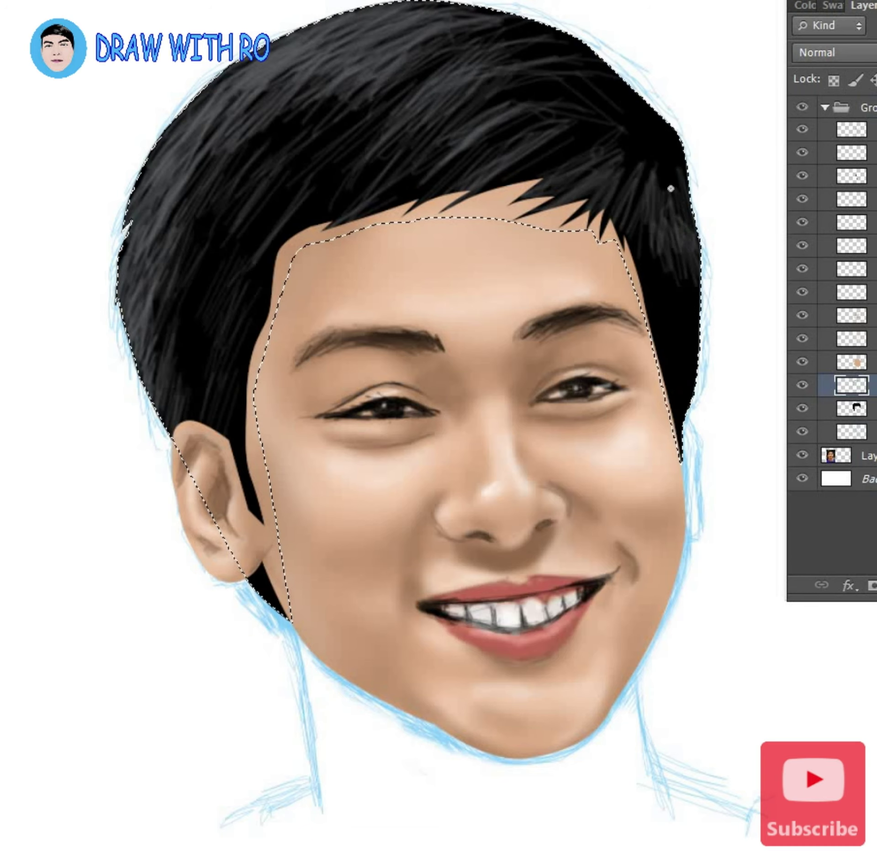
{"action": "left_click_drag", "start_coordinate": [677, 363], "coordinate": [666, 261]}
{"action": "left_click_drag", "start_coordinate": [678, 283], "coordinate": [639, 128]}
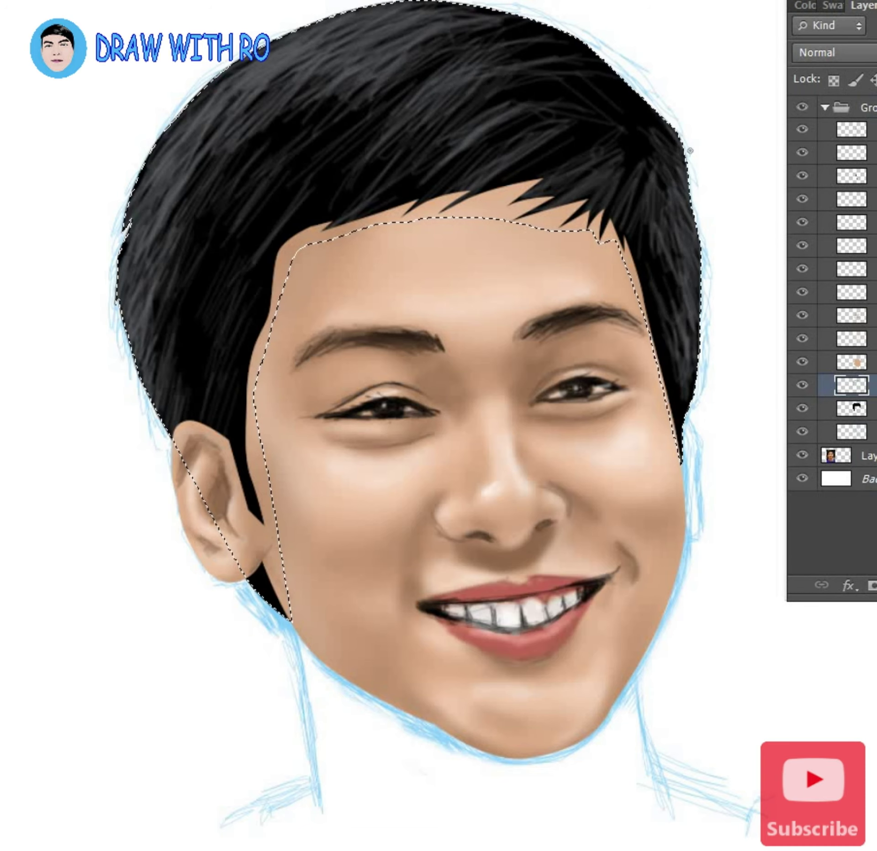
{"action": "left_click_drag", "start_coordinate": [678, 210], "coordinate": [621, 89]}
{"action": "left_click_drag", "start_coordinate": [657, 153], "coordinate": [575, 39]}
Deselect and darken the hair strands along the forehead hairline
{"action": "left_click", "coordinate": [851, 129]}
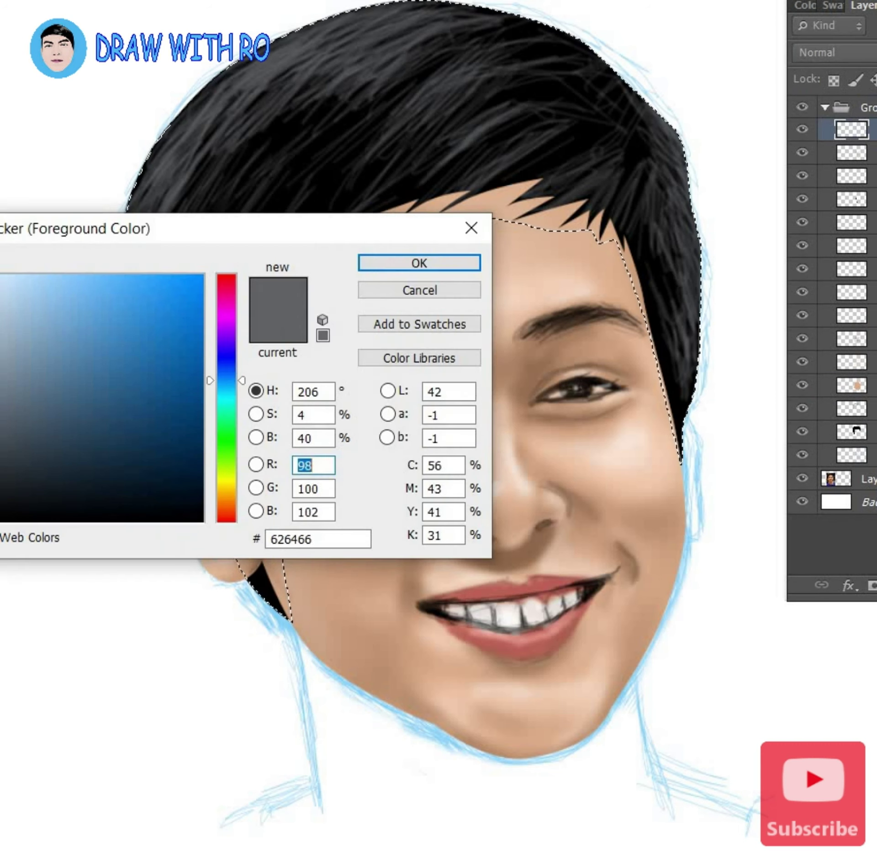
{"action": "key", "text": "ctrl+d"}
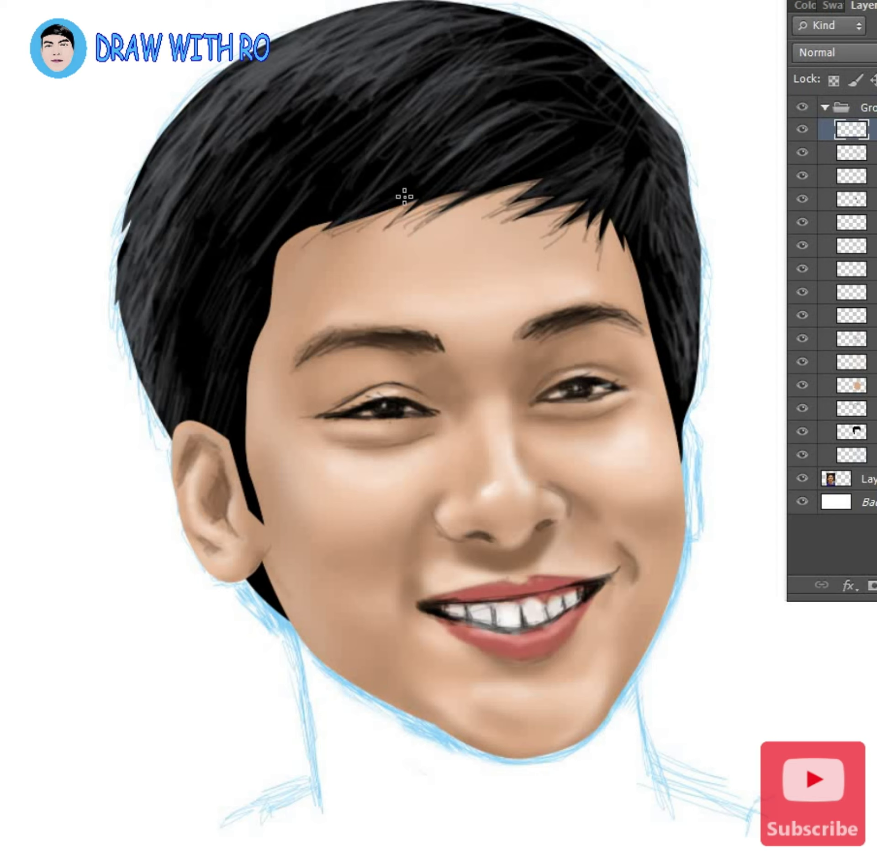
{"action": "left_click_drag", "start_coordinate": [272, 249], "coordinate": [450, 197]}
{"action": "left_click_drag", "start_coordinate": [630, 224], "coordinate": [614, 272]}
{"action": "left_click_drag", "start_coordinate": [287, 238], "coordinate": [247, 389]}
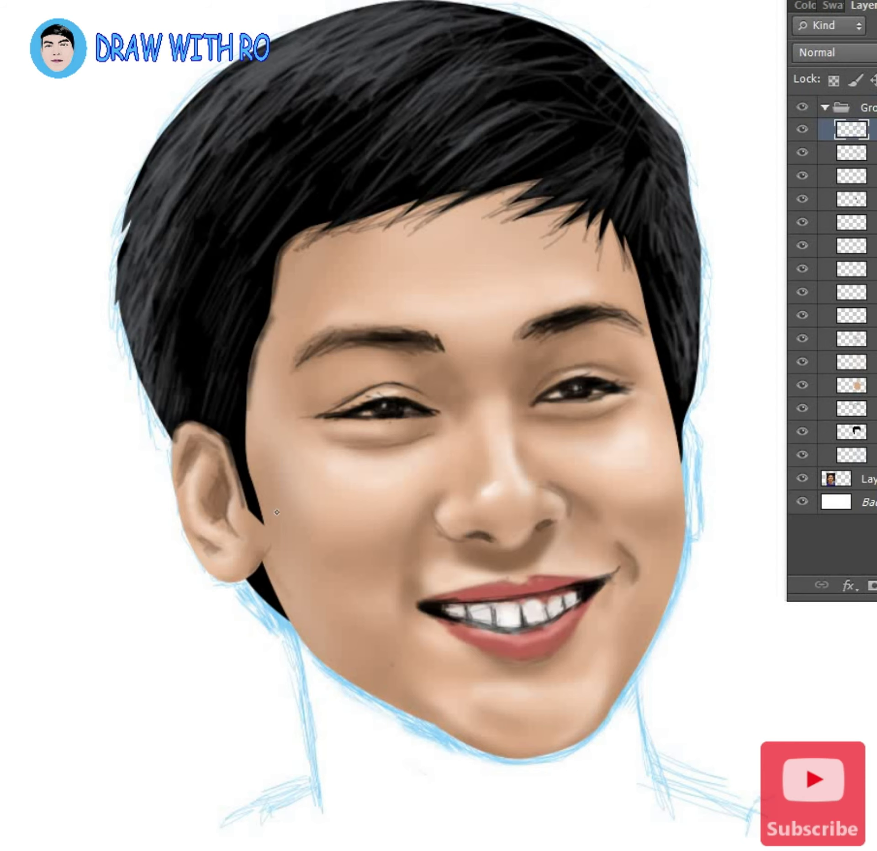
Add a layer, load the right cheek outline as a selection and pick a skin colour
{"action": "left_click", "coordinate": [851, 455]}
{"action": "key", "text": "ctrl+shift+alt+n"}
{"action": "key", "text": "ctrl+Return"}
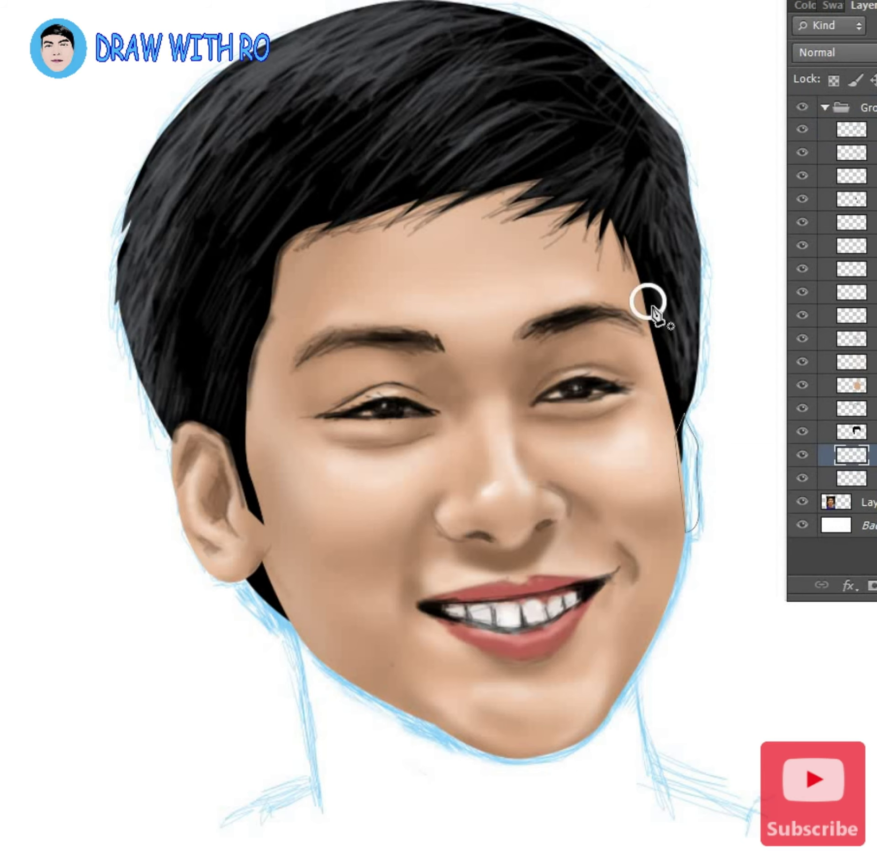
{"action": "left_click", "coordinate": [417, 261]}
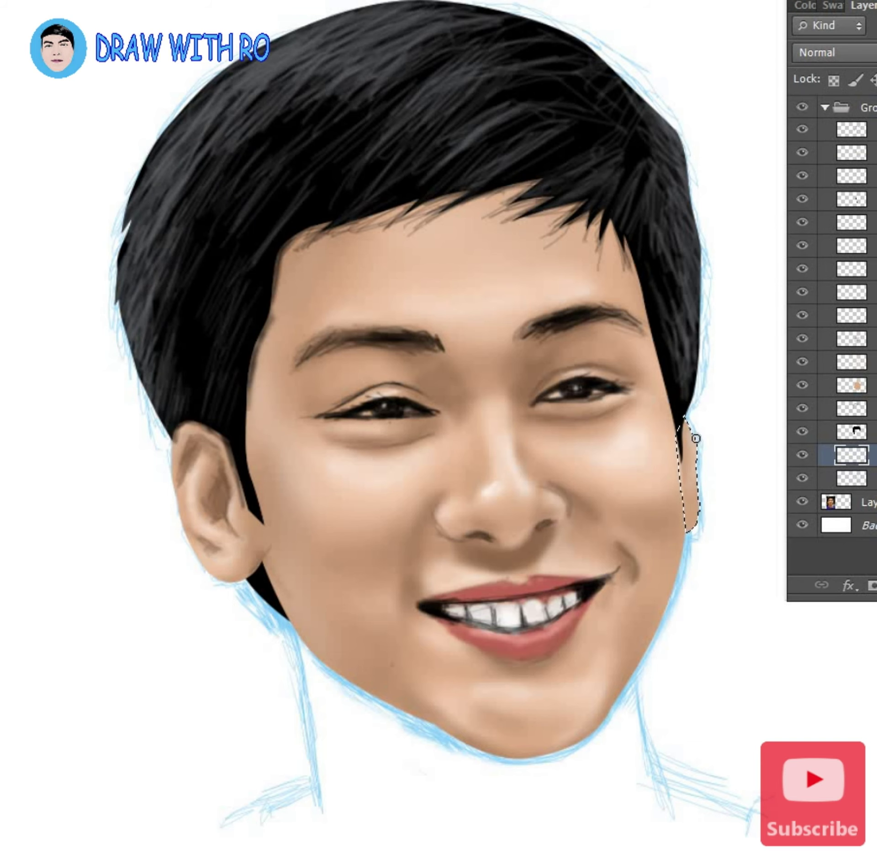
On a new layer, outline the neck with the Pen and fill it with flat skin tone
{"action": "key", "text": "ctrl+shift+alt+n"}
{"action": "key", "text": "p"}
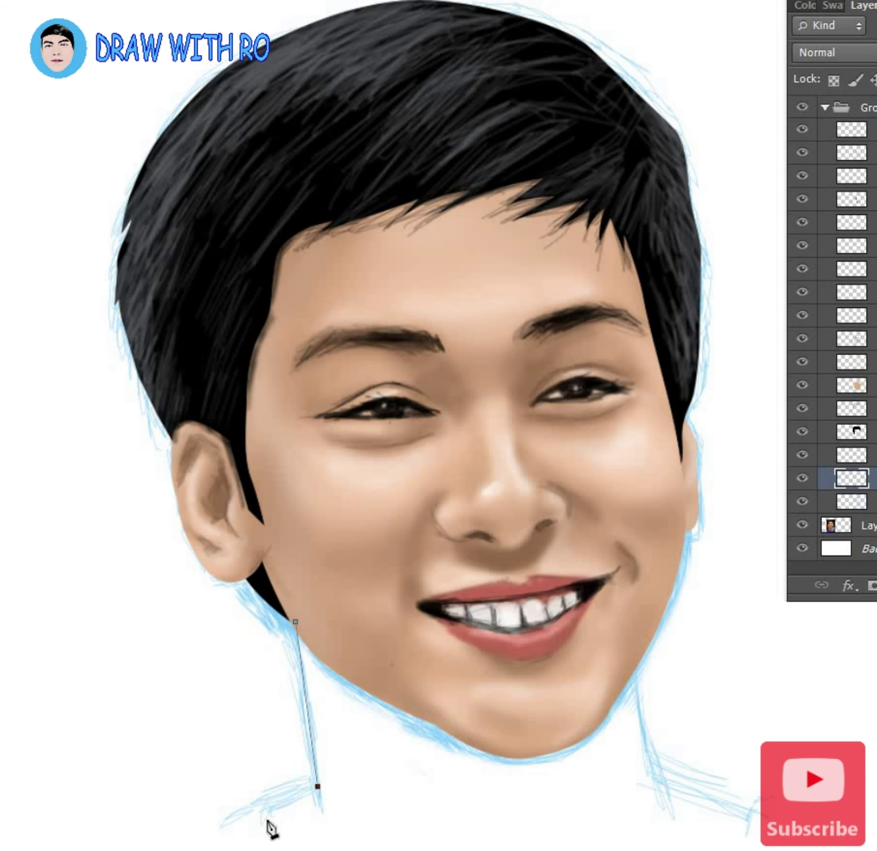
{"action": "left_click", "coordinate": [726, 844]}
{"action": "left_click", "coordinate": [752, 809]}
{"action": "left_click", "coordinate": [658, 771]}
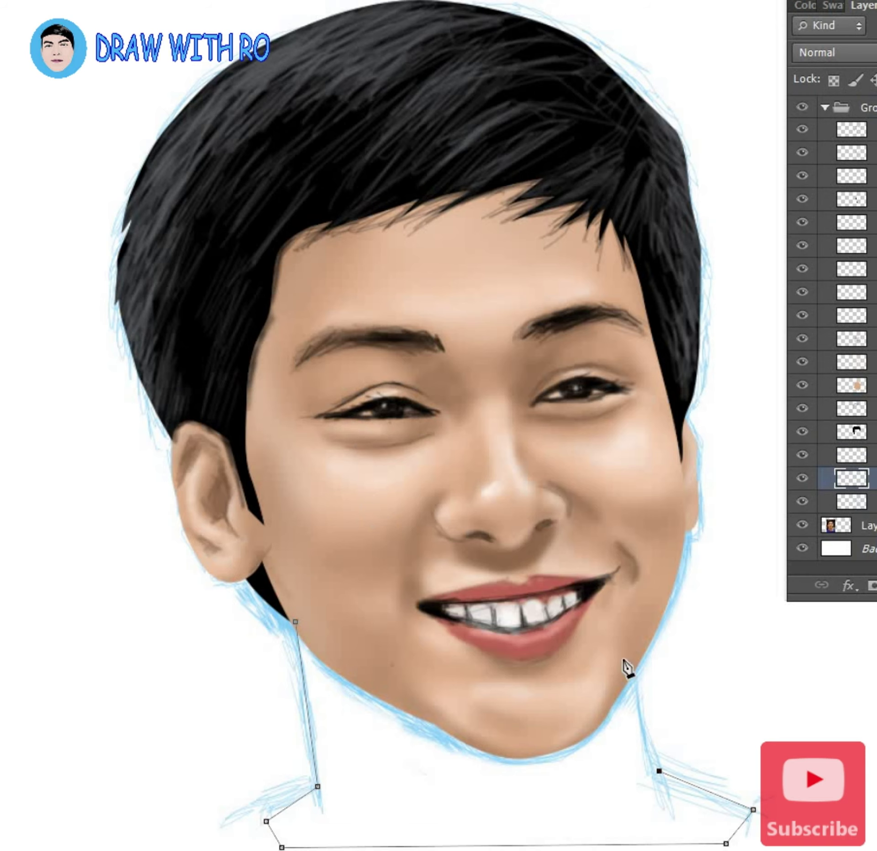
{"action": "left_click", "coordinate": [296, 621]}
{"action": "key", "text": "ctrl+Return"}
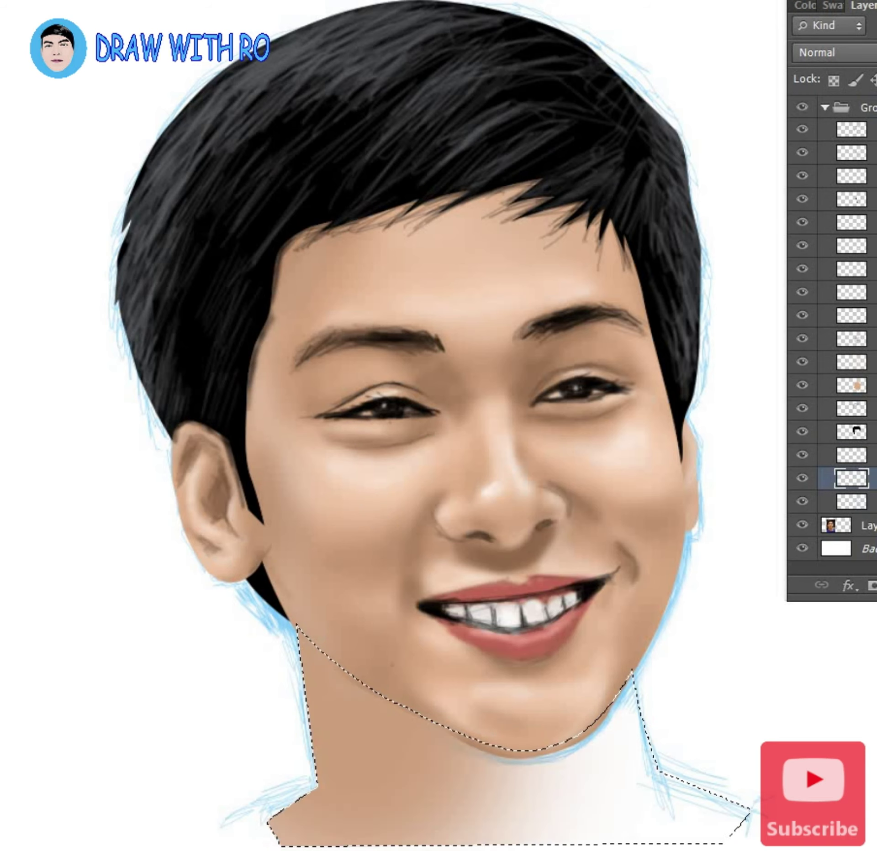
{"action": "key", "text": "alt+BackSpace"}
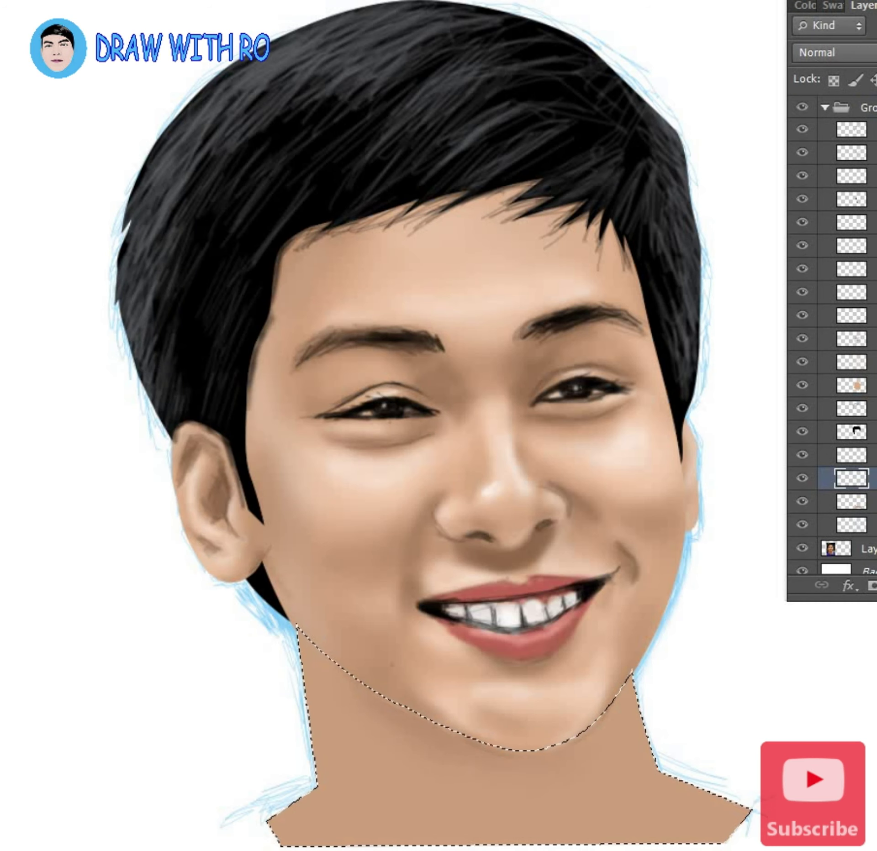
Shade the neck darker under the chin, lighten it softly and deselect
{"action": "left_click_drag", "start_coordinate": [411, 739], "coordinate": [607, 758]}
{"action": "left_click_drag", "start_coordinate": [479, 813], "coordinate": [347, 731]}
{"action": "left_click_drag", "start_coordinate": [411, 748], "coordinate": [731, 776]}
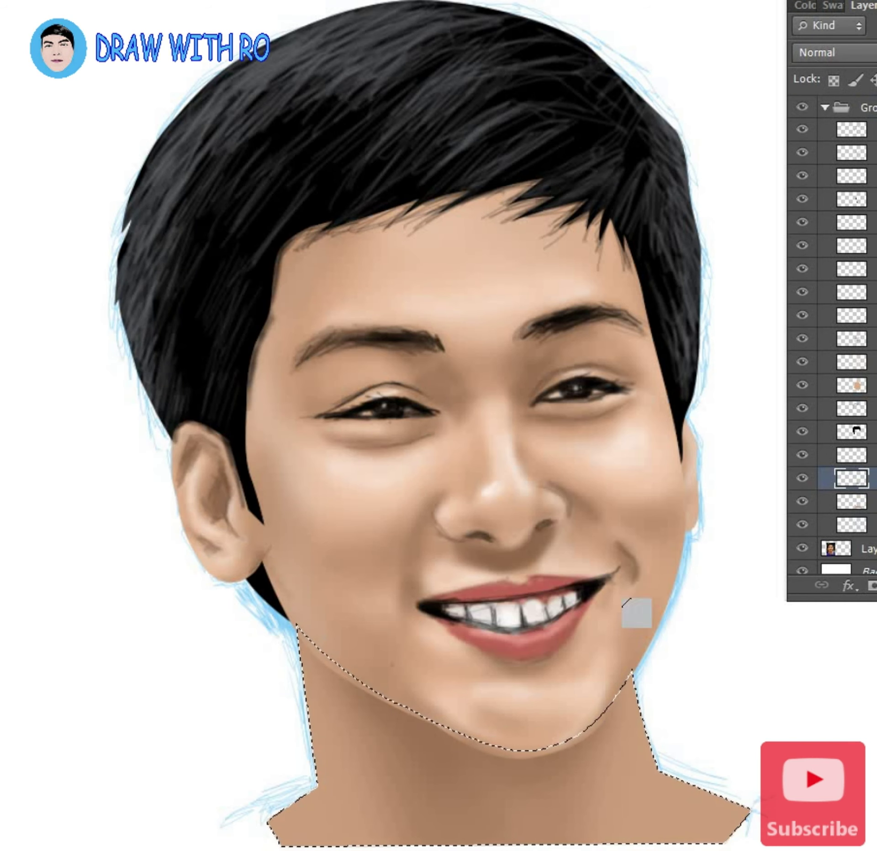
{"action": "left_click", "coordinate": [411, 262]}
{"action": "mouse_move", "coordinate": [727, 832]}
{"action": "left_mouse_down"}
{"action": "mouse_move", "coordinate": [620, 673]}
{"action": "mouse_move", "coordinate": [322, 783]}
{"action": "left_mouse_up"}
{"action": "key", "text": "ctrl+d"}
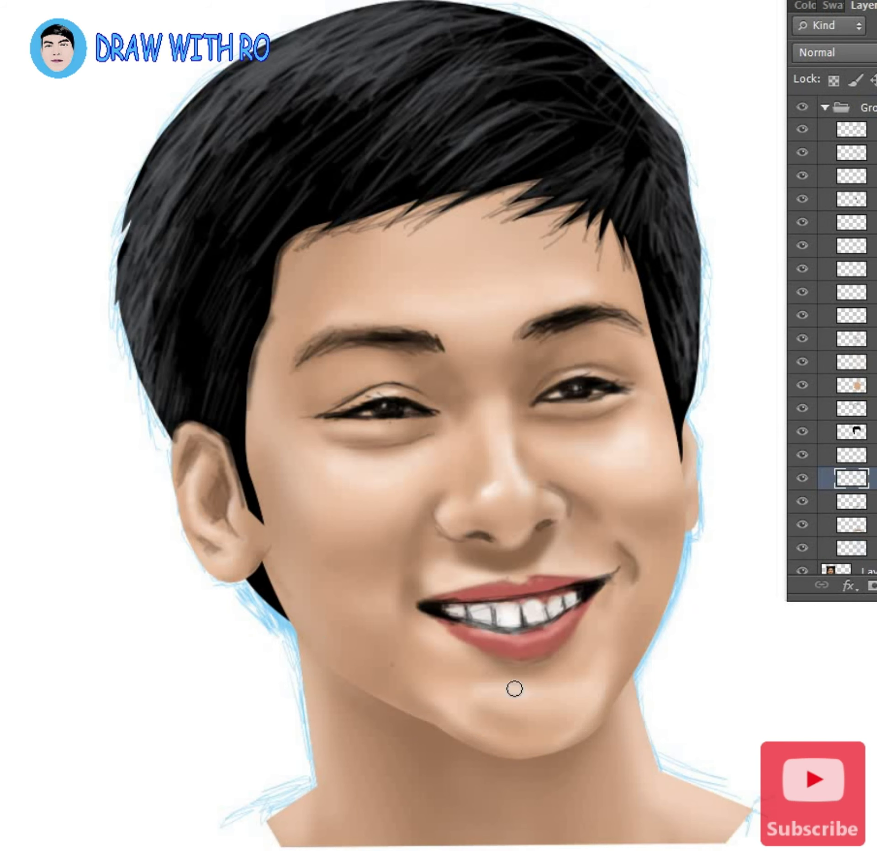
{"action": "key", "text": "ctrl+shift+alt+n"}
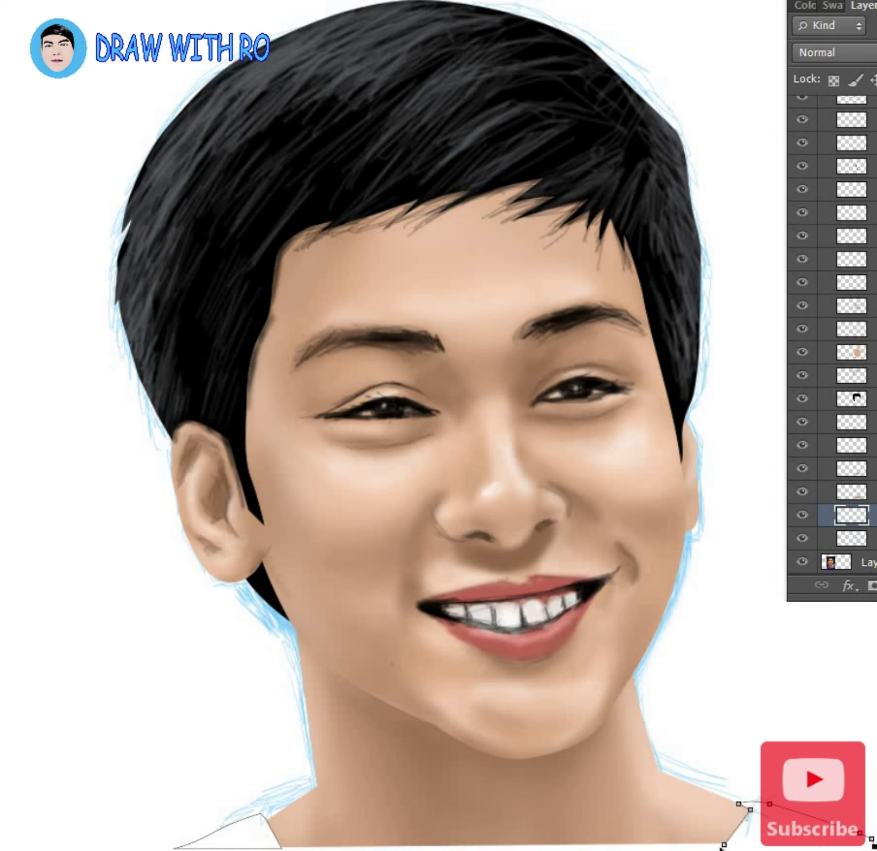
Fill the shirt collar area with solid blue and hide the sketch lines
{"action": "key", "text": "ctrl+Return"}
{"action": "key", "text": "alt+BackSpace"}
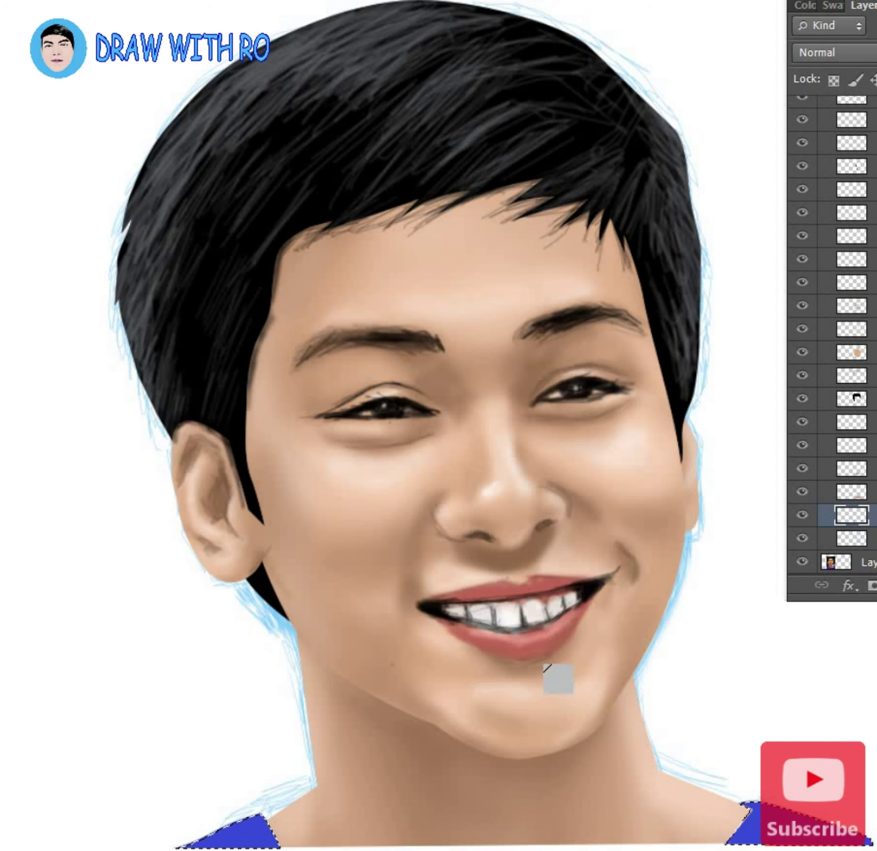
{"action": "key", "text": "ctrl+d"}
{"action": "left_click", "coordinate": [802, 538]}
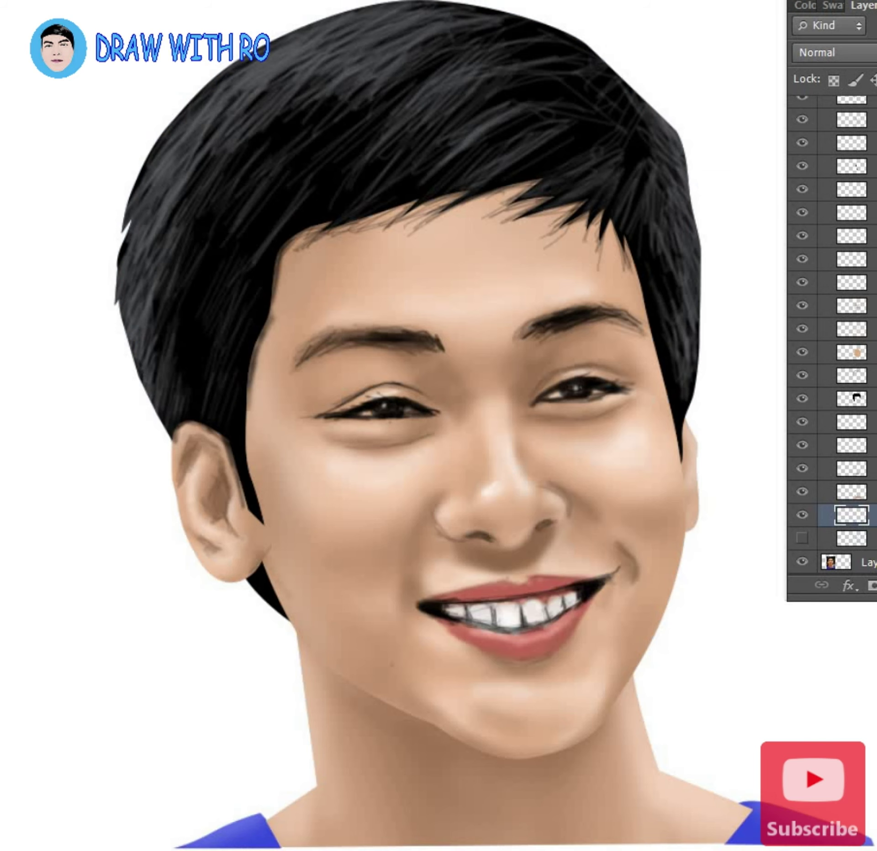
Fill the bottom background layer with a solid light blue
{"action": "left_click", "coordinate": [129, 410]}
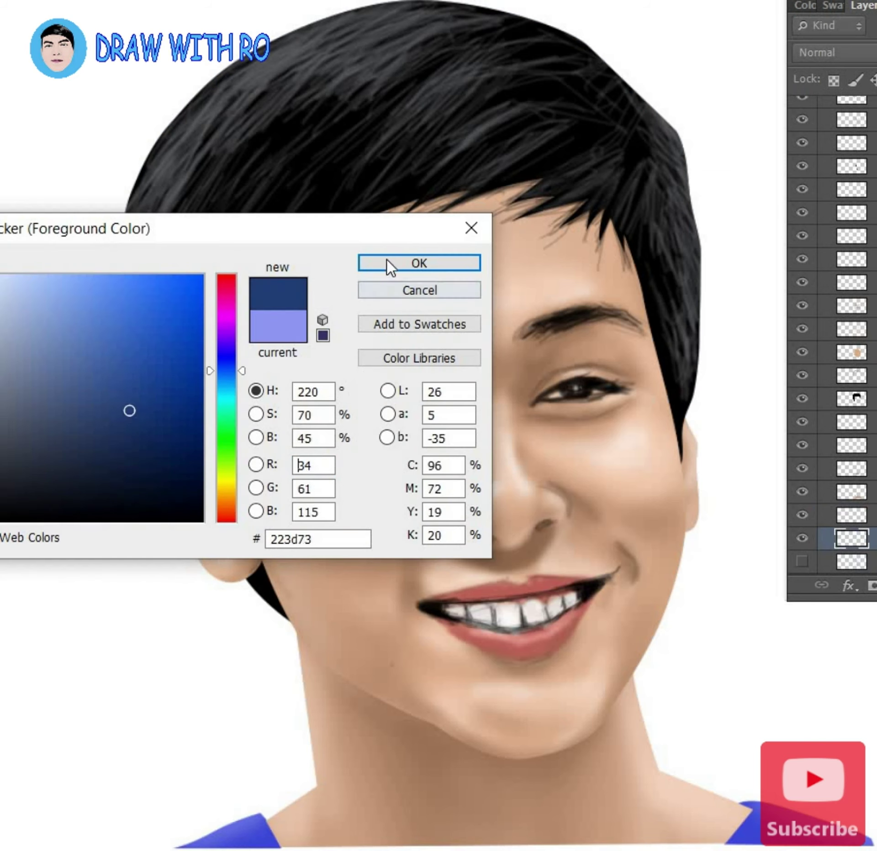
{"action": "left_click", "coordinate": [419, 263]}
{"action": "left_click_drag", "start_coordinate": [137, 274], "coordinate": [776, 685]}
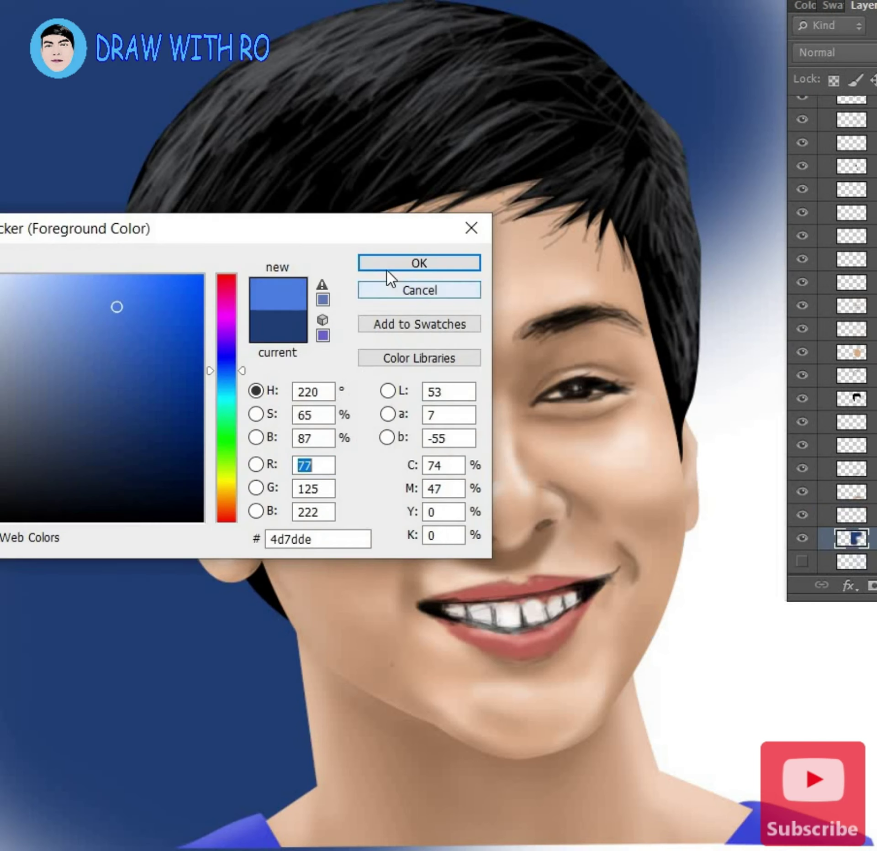
{"action": "left_click", "coordinate": [388, 265]}
{"action": "key", "text": "alt+BackSpace"}
Add a dark navy gradient over the lower background on a new layer
{"action": "key", "text": "ctrl+shift+alt+n"}
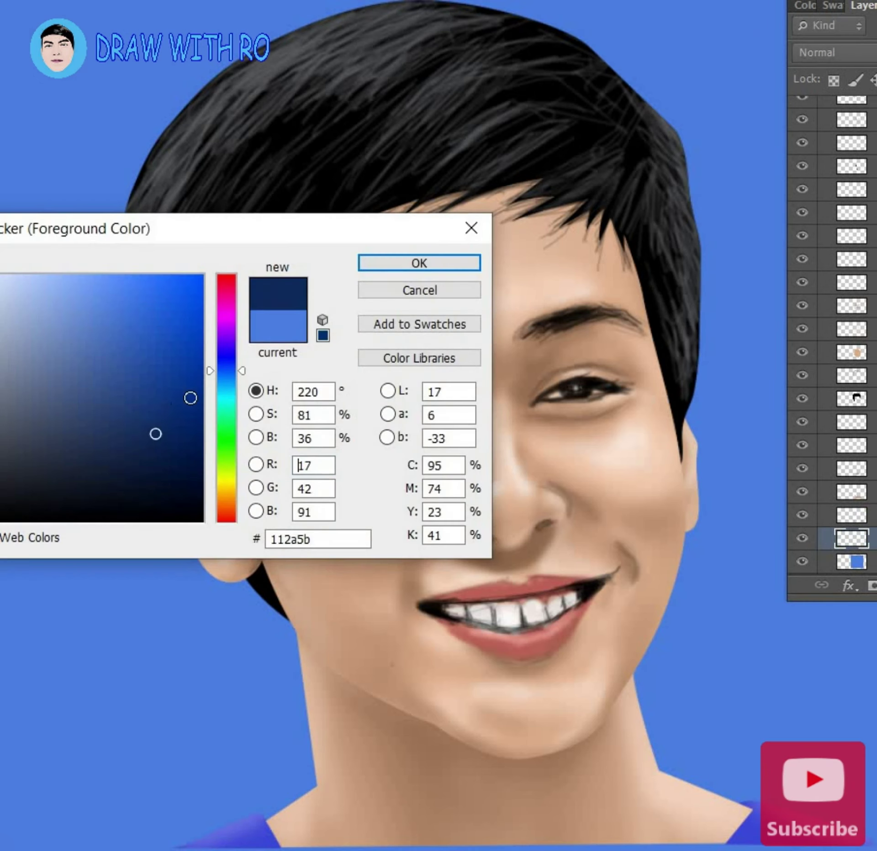
{"action": "left_click", "coordinate": [391, 260]}
{"action": "left_click_drag", "start_coordinate": [438, 411], "coordinate": [438, 822]}
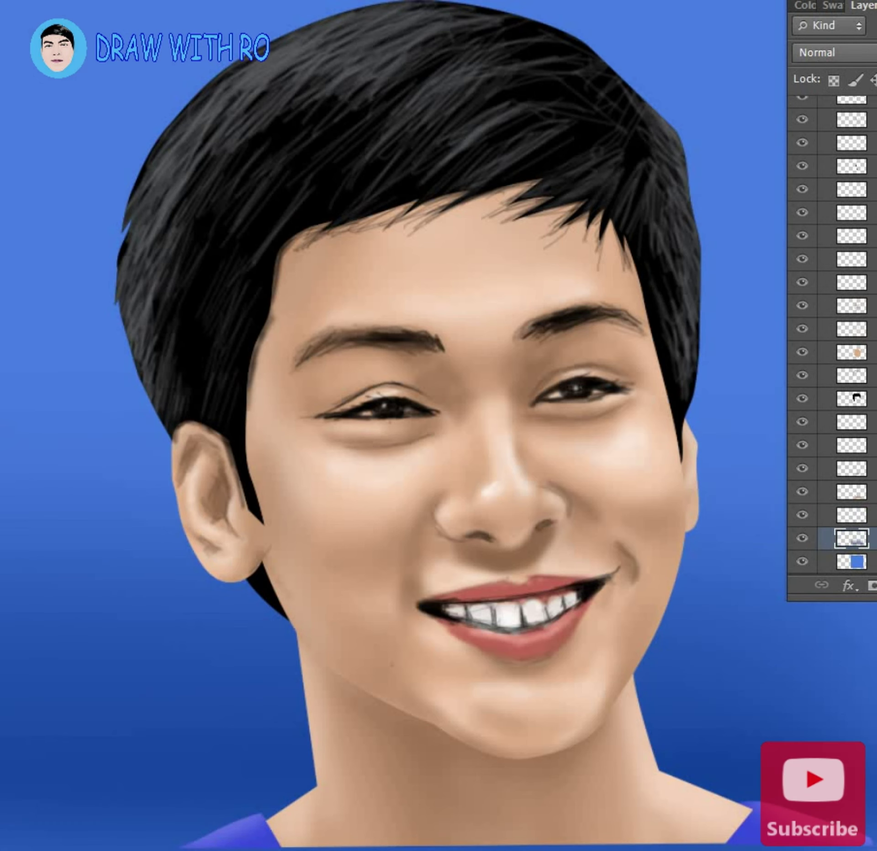
{"action": "key", "text": "ctrl+shift+alt+n"}
Paint a soft light cyan glow around the head on the new layer
{"action": "left_click", "coordinate": [386, 262]}
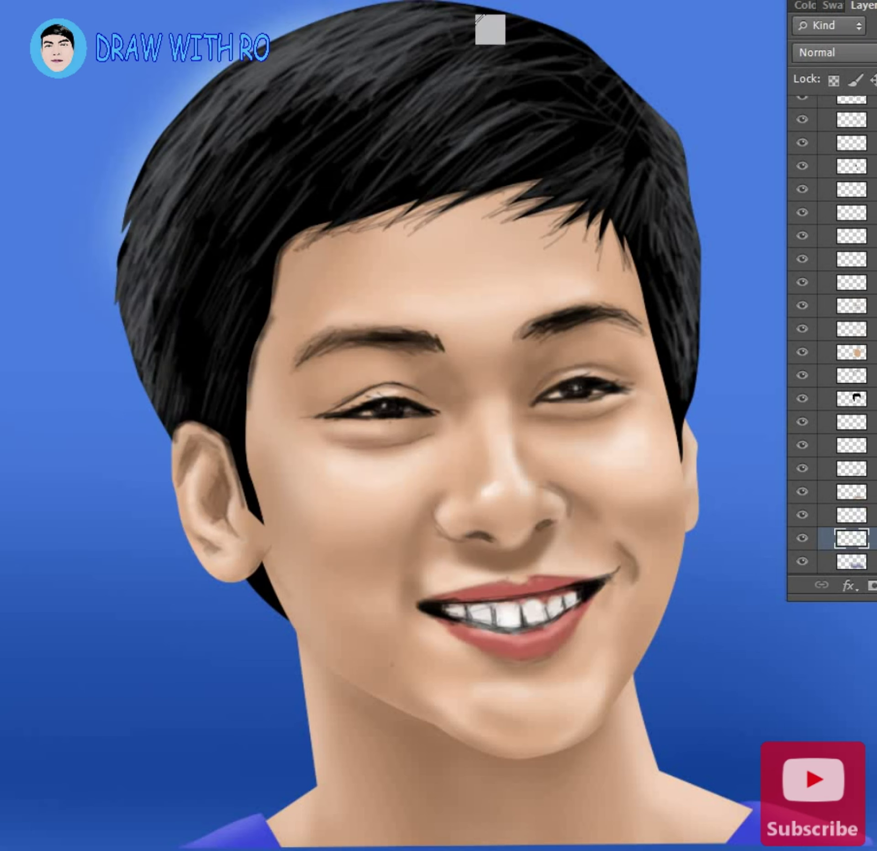
{"action": "mouse_move", "coordinate": [488, 28]}
{"action": "left_mouse_down"}
{"action": "mouse_move", "coordinate": [623, 423]}
{"action": "mouse_move", "coordinate": [309, 29]}
{"action": "mouse_move", "coordinate": [244, 515]}
{"action": "mouse_move", "coordinate": [611, 728]}
{"action": "mouse_move", "coordinate": [675, 444]}
{"action": "mouse_move", "coordinate": [671, 166]}
{"action": "mouse_move", "coordinate": [252, 555]}
{"action": "mouse_move", "coordinate": [676, 776]}
{"action": "mouse_move", "coordinate": [612, 619]}
{"action": "left_mouse_up"}
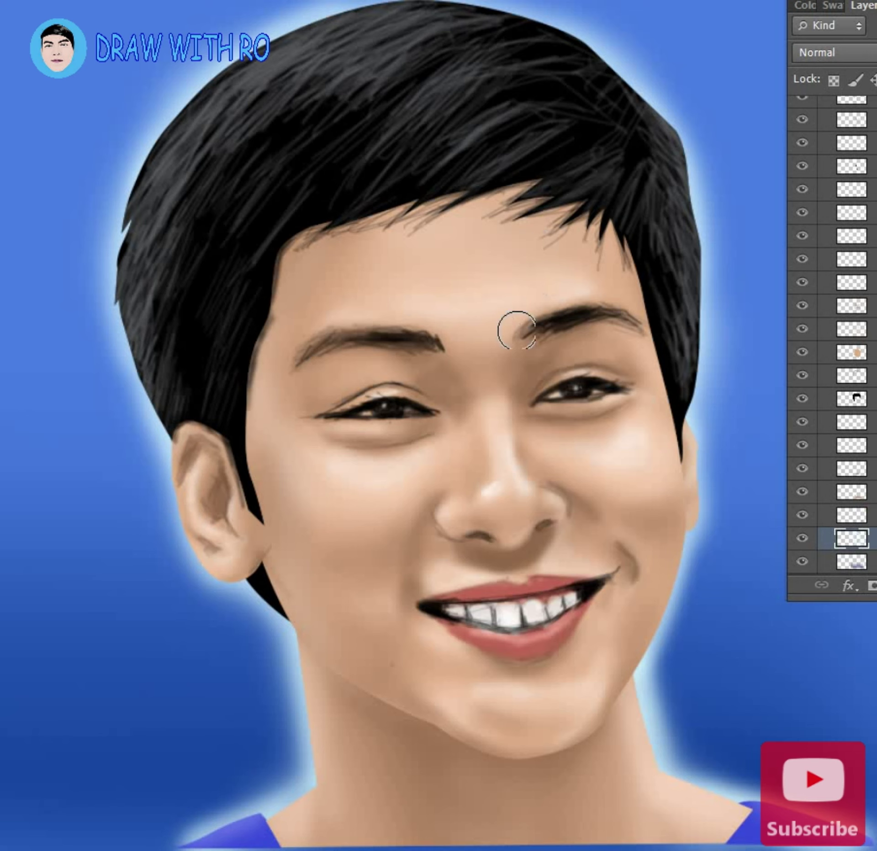
{"action": "key", "text": "ctrl+shift+bracketright"}
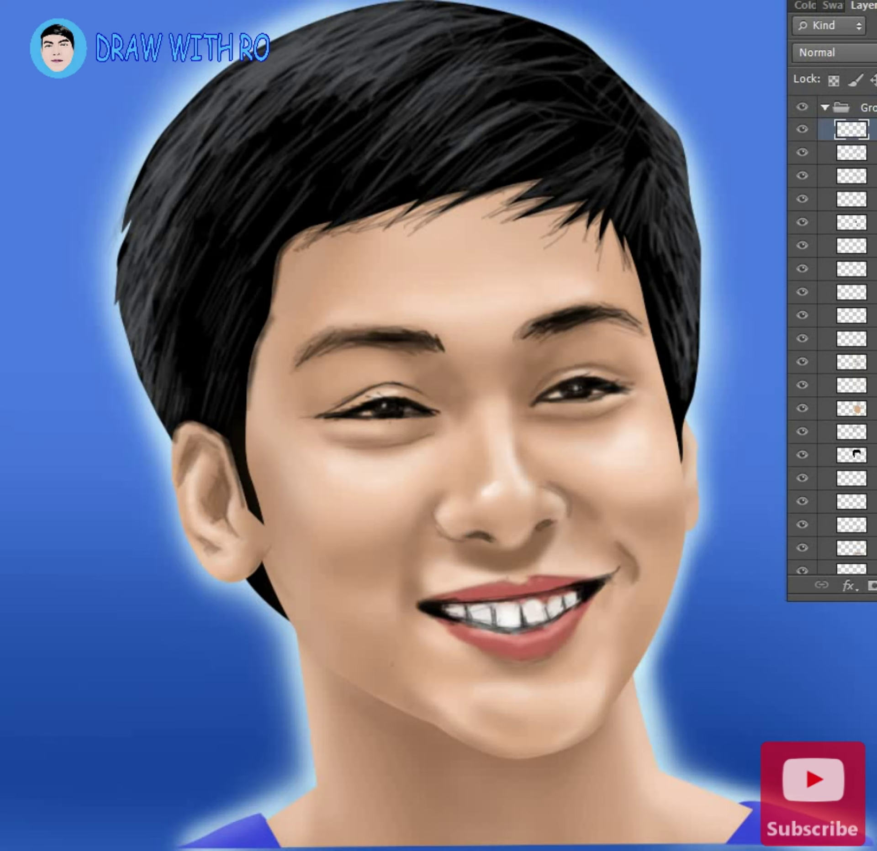
Paint lighter grey strands across the top-left, top and right edges of the hair
{"action": "key", "text": "ctrl+alt+z"}
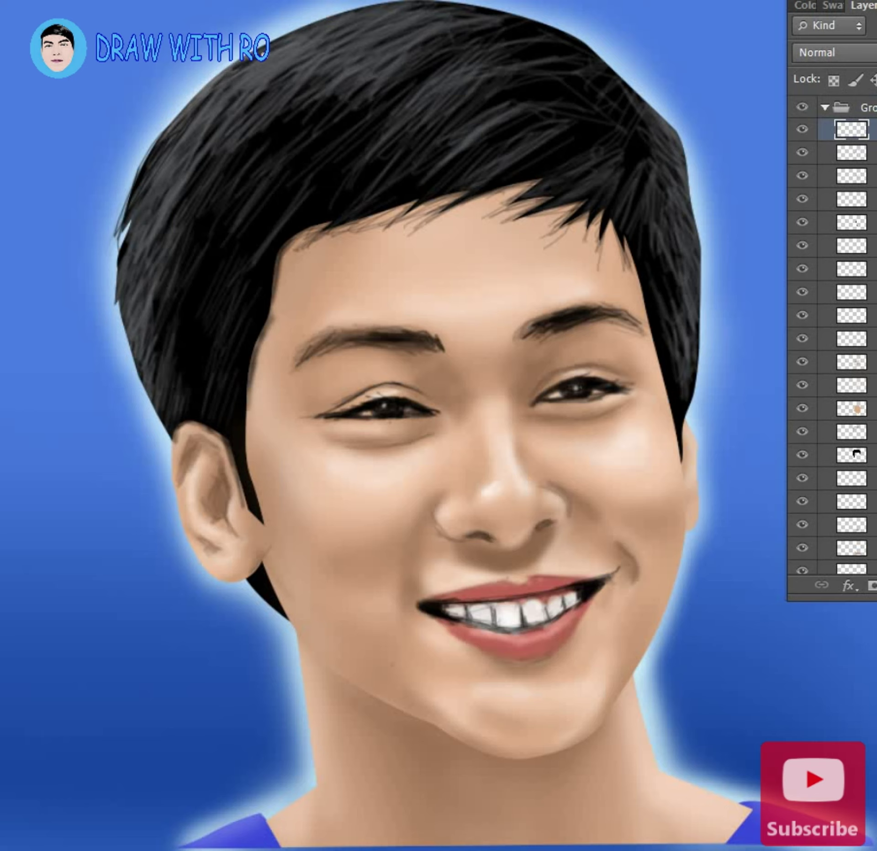
{"action": "mouse_move", "coordinate": [219, 73]}
{"action": "left_mouse_down"}
{"action": "mouse_move", "coordinate": [324, 27]}
{"action": "mouse_move", "coordinate": [137, 192]}
{"action": "left_mouse_up"}
{"action": "left_click_drag", "start_coordinate": [197, 110], "coordinate": [119, 251]}
{"action": "mouse_move", "coordinate": [247, 151]}
{"action": "left_mouse_down"}
{"action": "mouse_move", "coordinate": [398, 31]}
{"action": "mouse_move", "coordinate": [256, 114]}
{"action": "left_mouse_up"}
{"action": "left_click_drag", "start_coordinate": [149, 193], "coordinate": [119, 347]}
{"action": "mouse_move", "coordinate": [125, 215]}
{"action": "left_mouse_down"}
{"action": "mouse_move", "coordinate": [156, 391]}
{"action": "mouse_move", "coordinate": [183, 439]}
{"action": "left_mouse_up"}
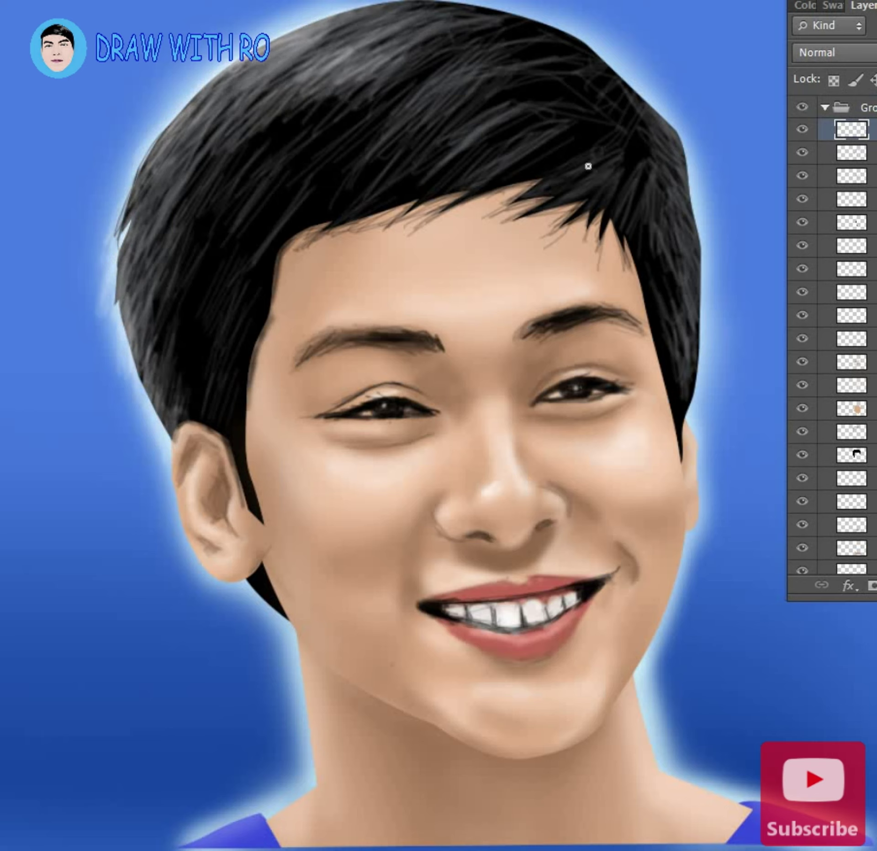
{"action": "left_click_drag", "start_coordinate": [587, 166], "coordinate": [687, 162]}
{"action": "left_click_drag", "start_coordinate": [698, 267], "coordinate": [681, 423]}
{"action": "left_click_drag", "start_coordinate": [644, 105], "coordinate": [606, 63]}
{"action": "left_click_drag", "start_coordinate": [443, 5], "coordinate": [584, 46]}
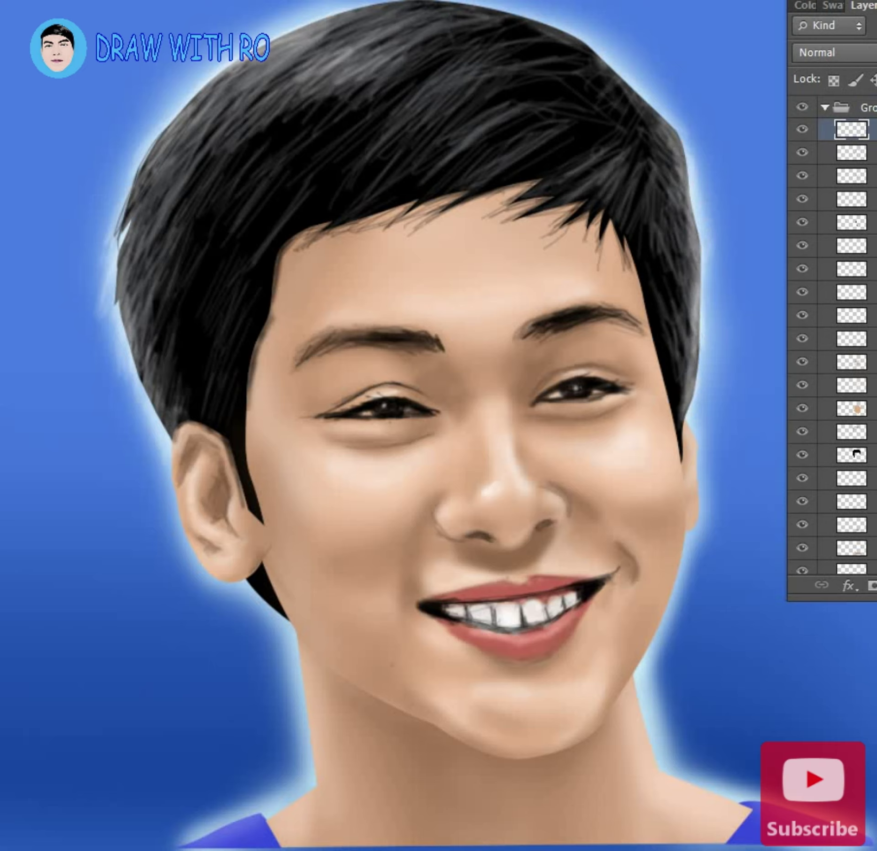